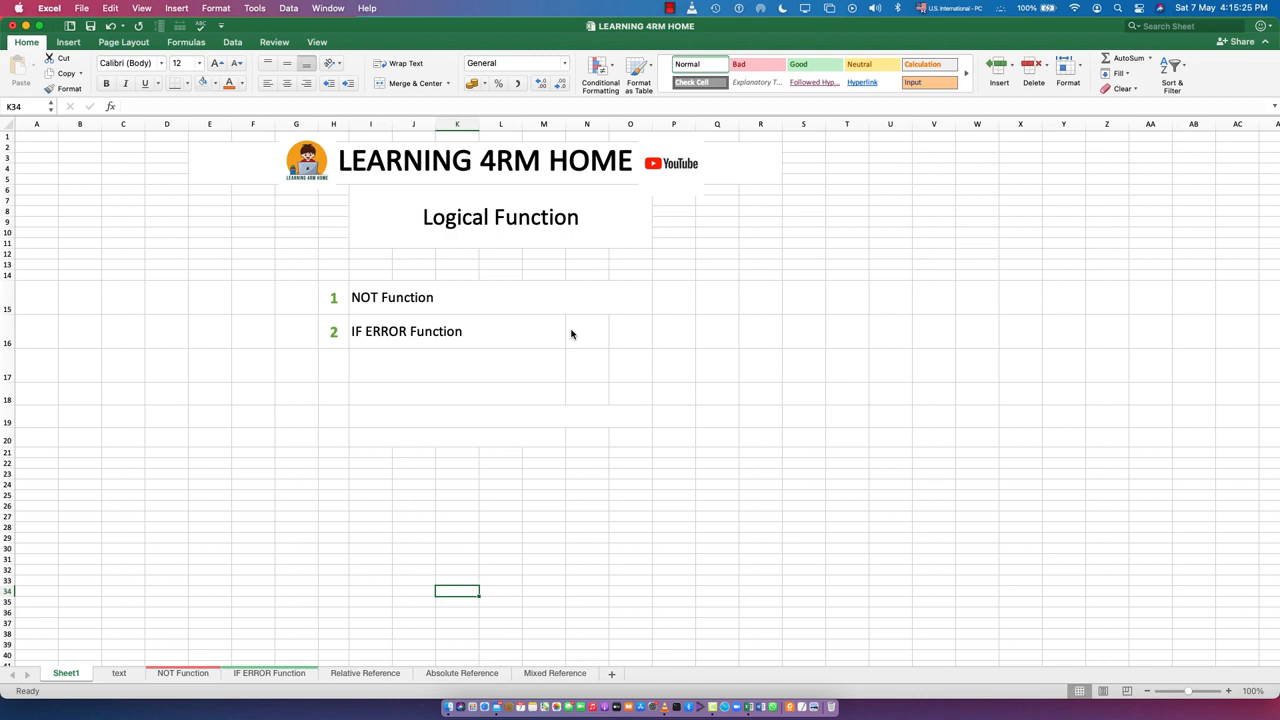
Review the NOT Function and IF ERROR Function entries in the topic list on Sheet1
left_click(427, 310)
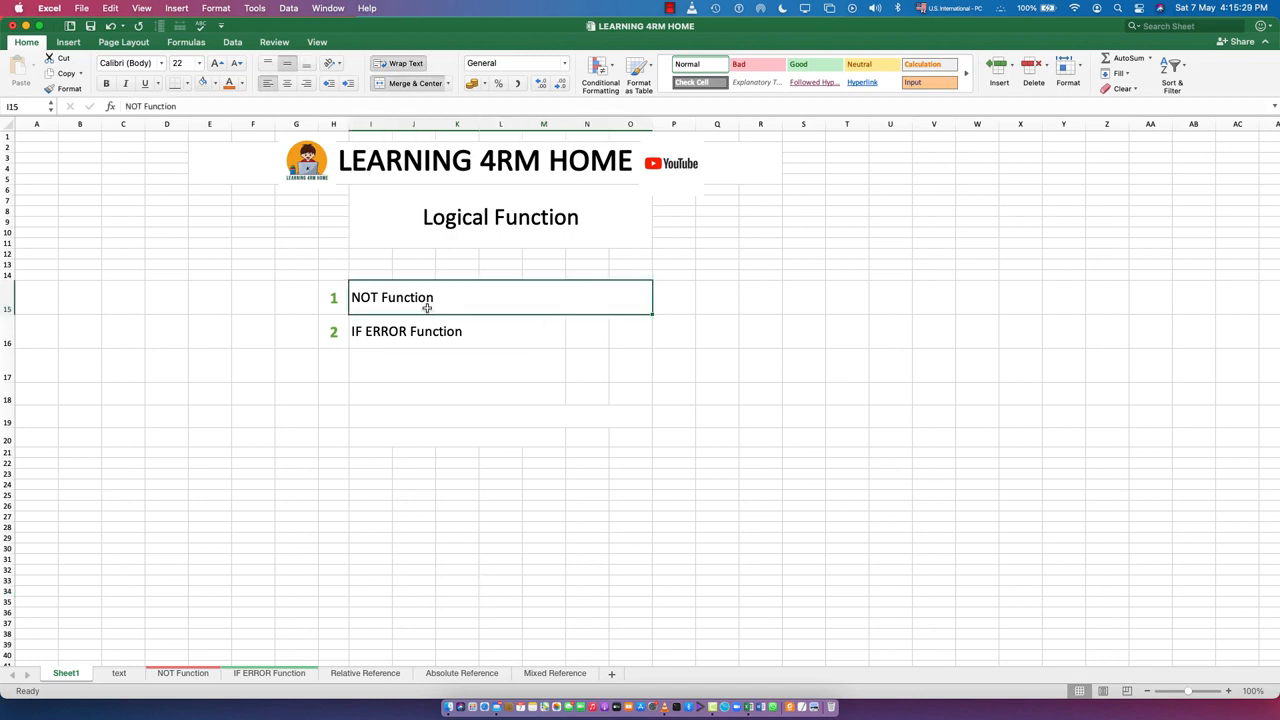
left_click(410, 333)
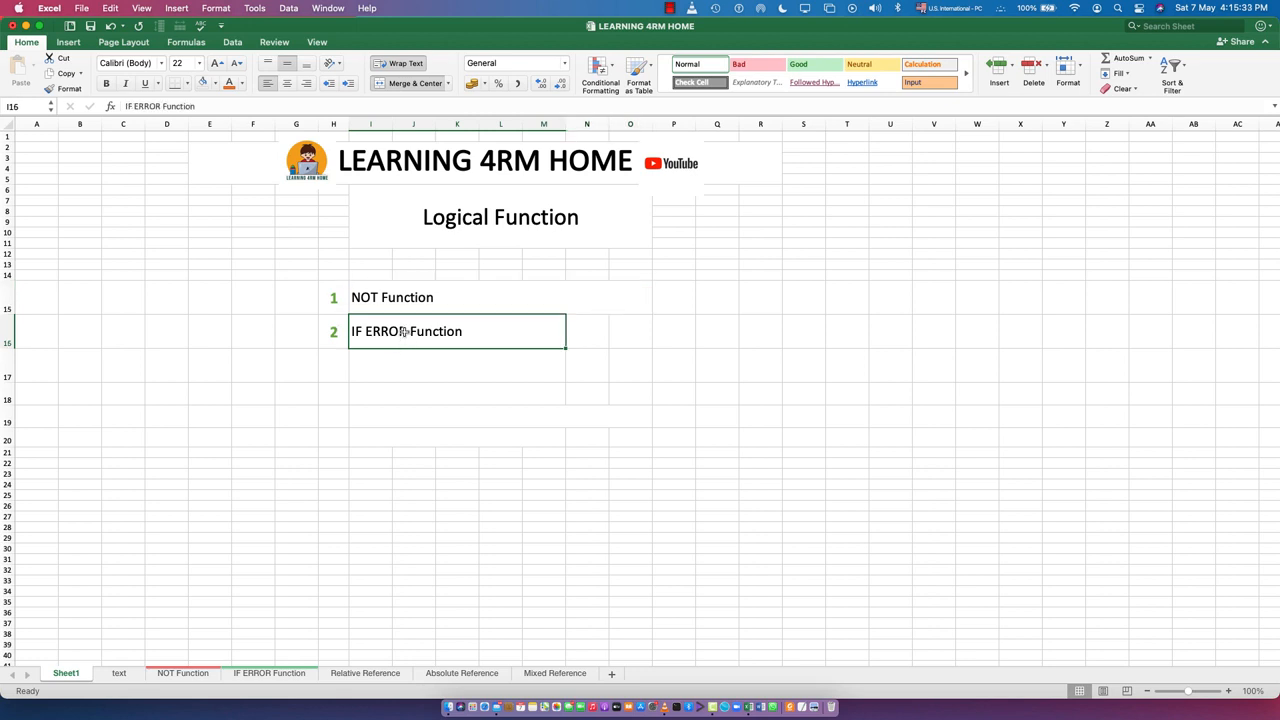
left_click(408, 302)
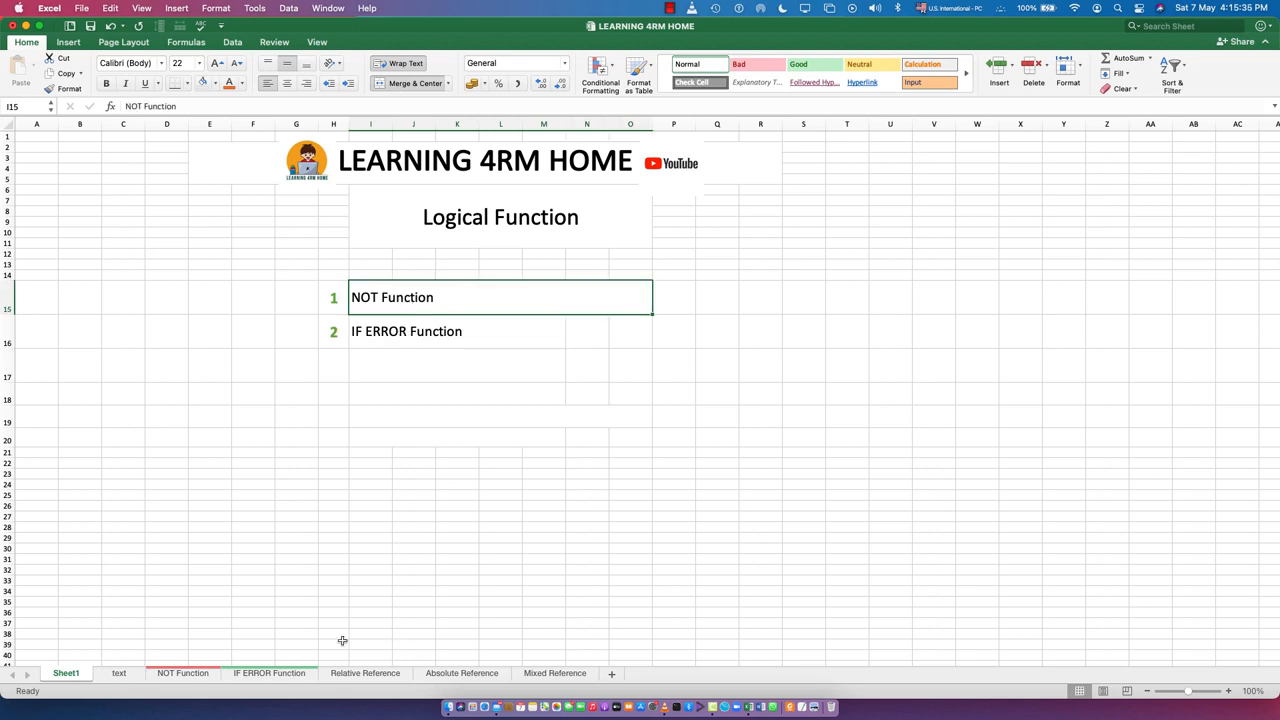
Open the NOT Function sheet and examine its Data Type, Data and NOT Function columns and the Boolean rows beneath them
left_click(178, 678)
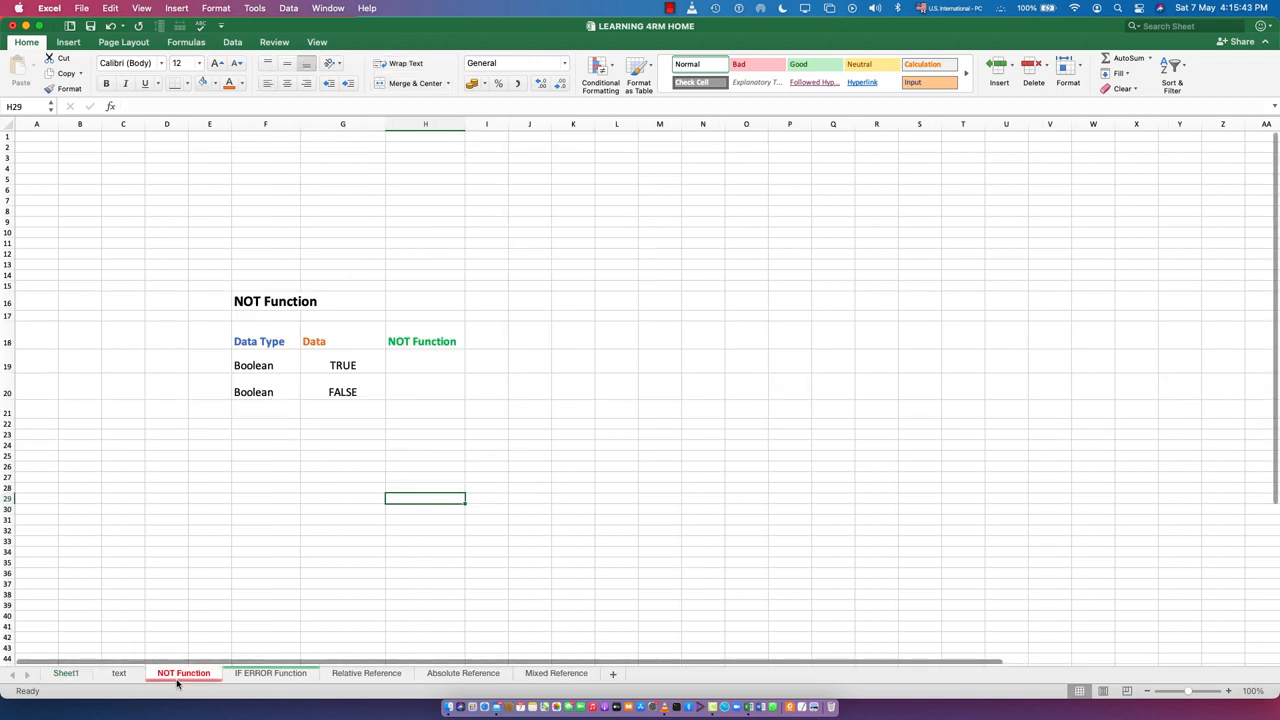
left_click(247, 341)
left_click(337, 341)
left_click(438, 341)
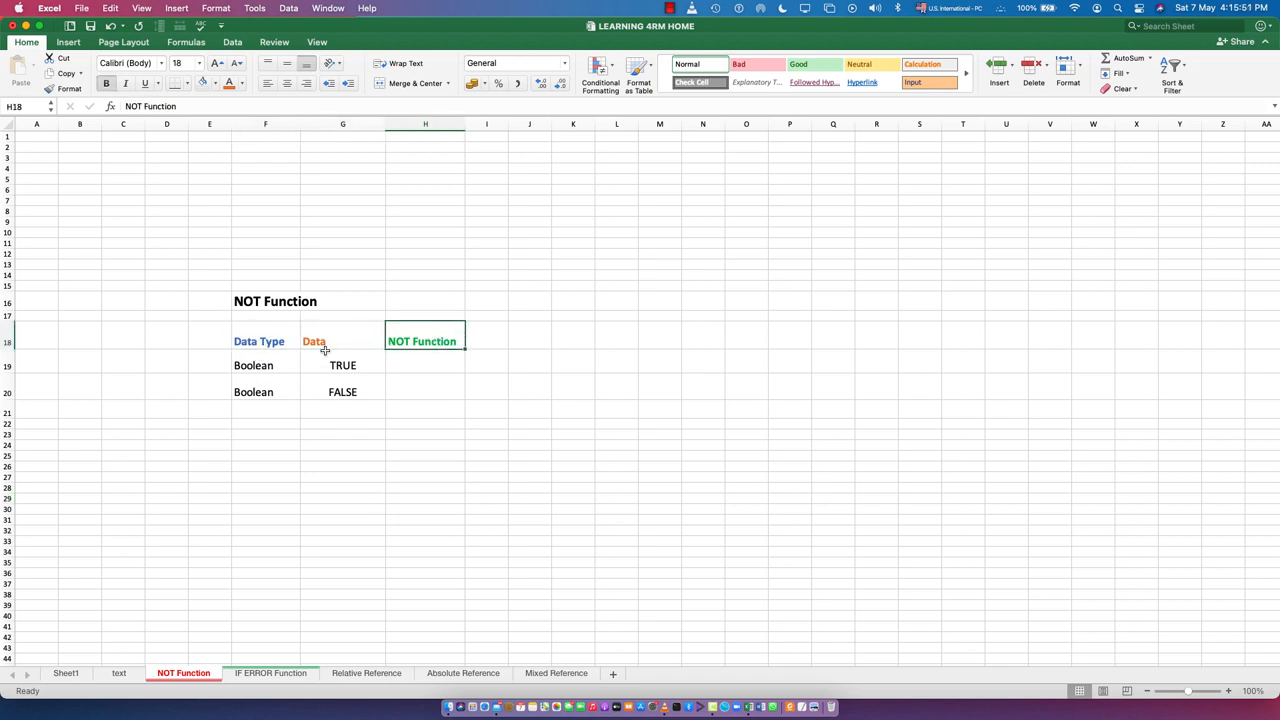
left_click(268, 343)
left_click(257, 367)
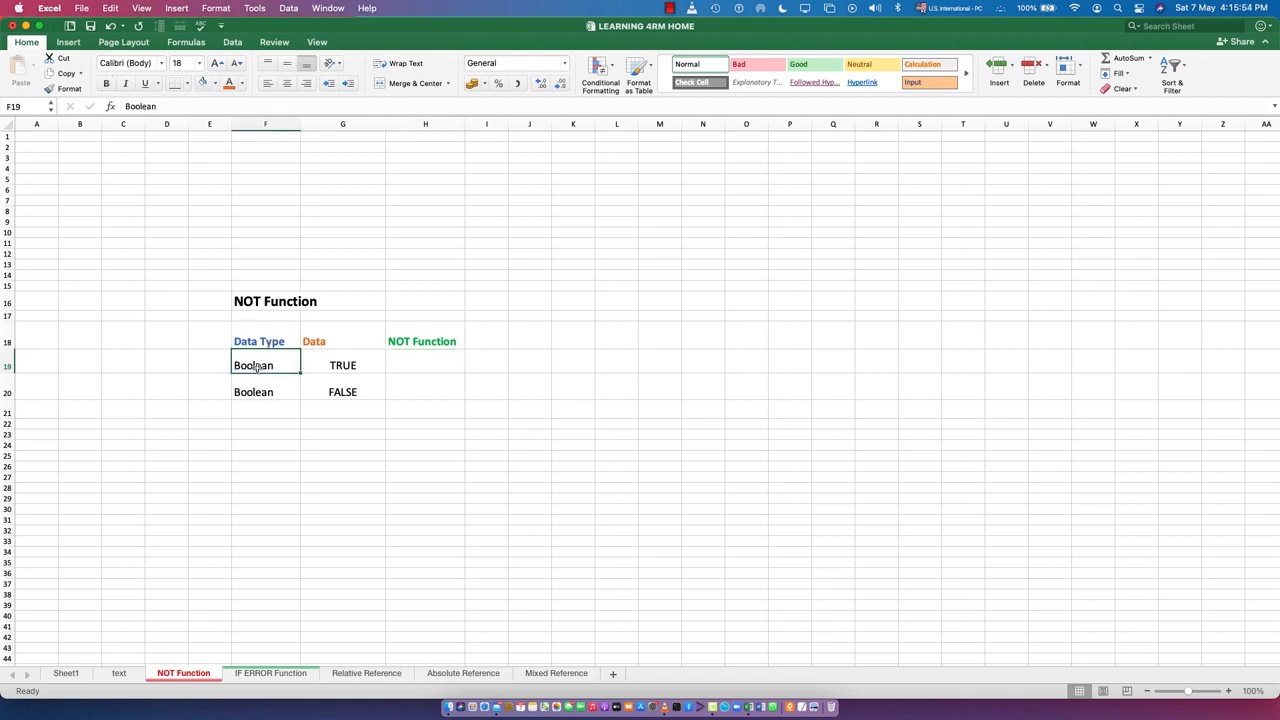
left_click(340, 365)
left_click(336, 393)
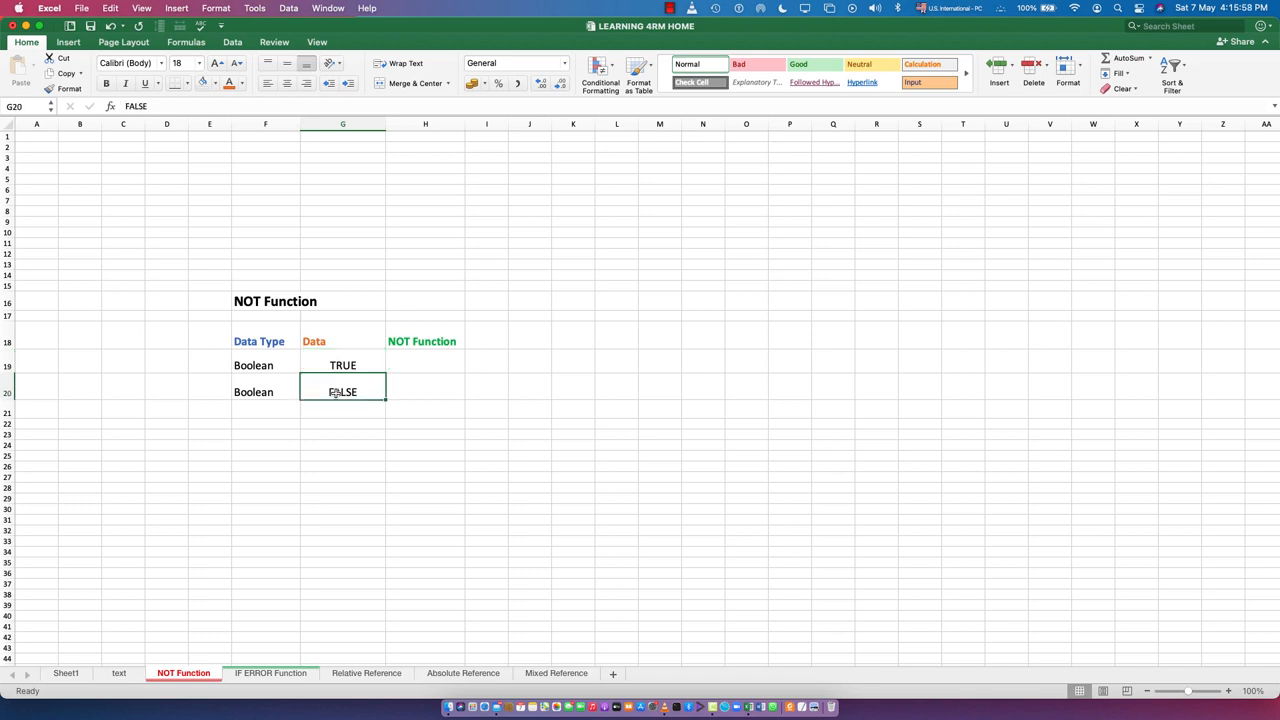
left_click(425, 343)
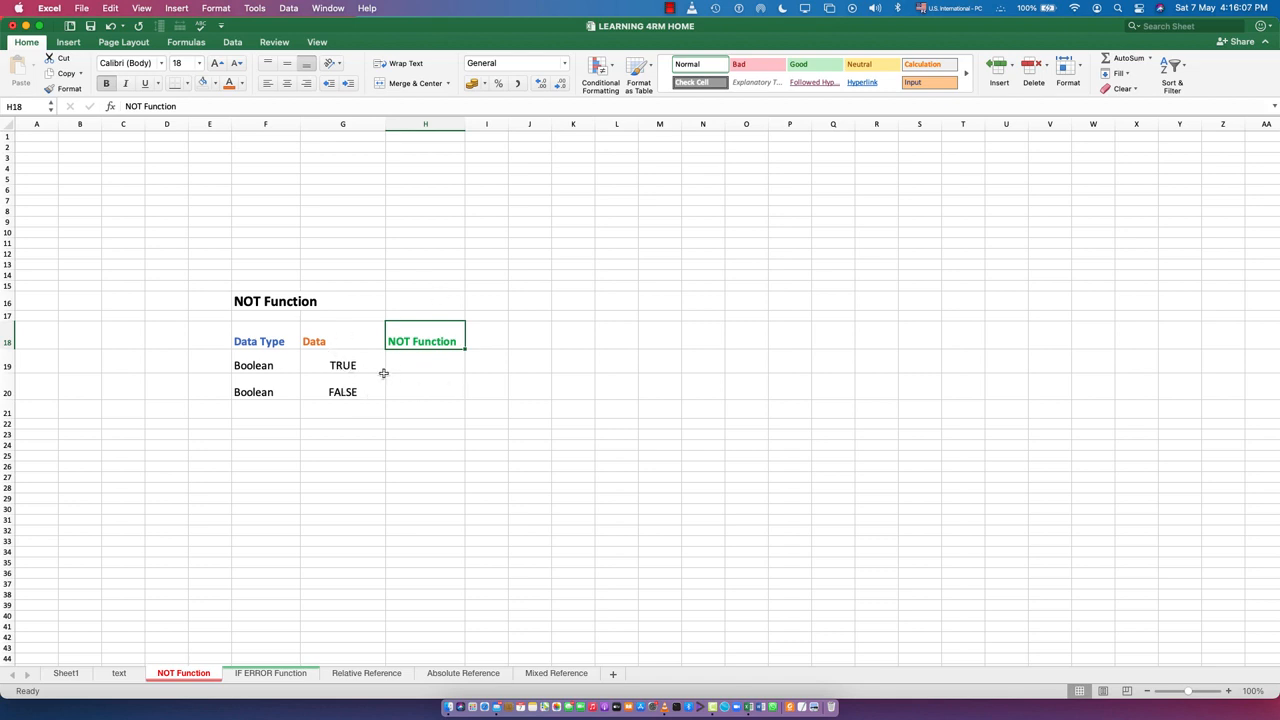
left_click(343, 366)
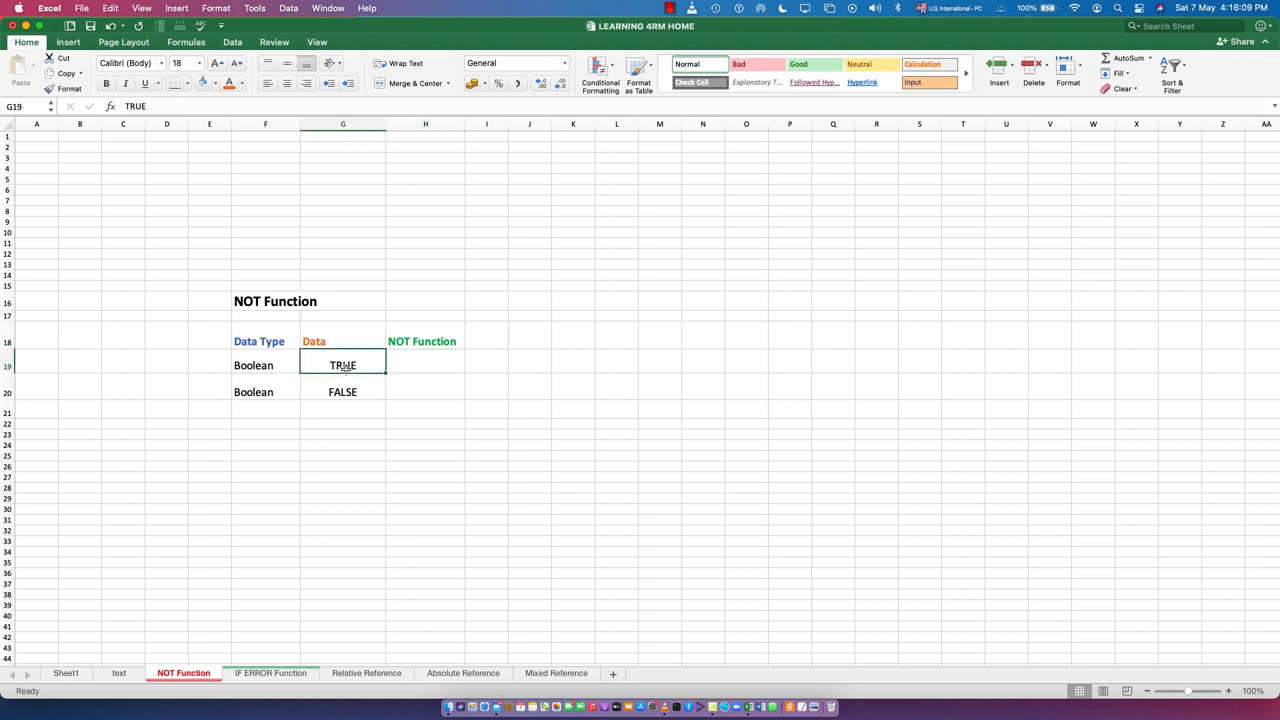
left_click(343, 392)
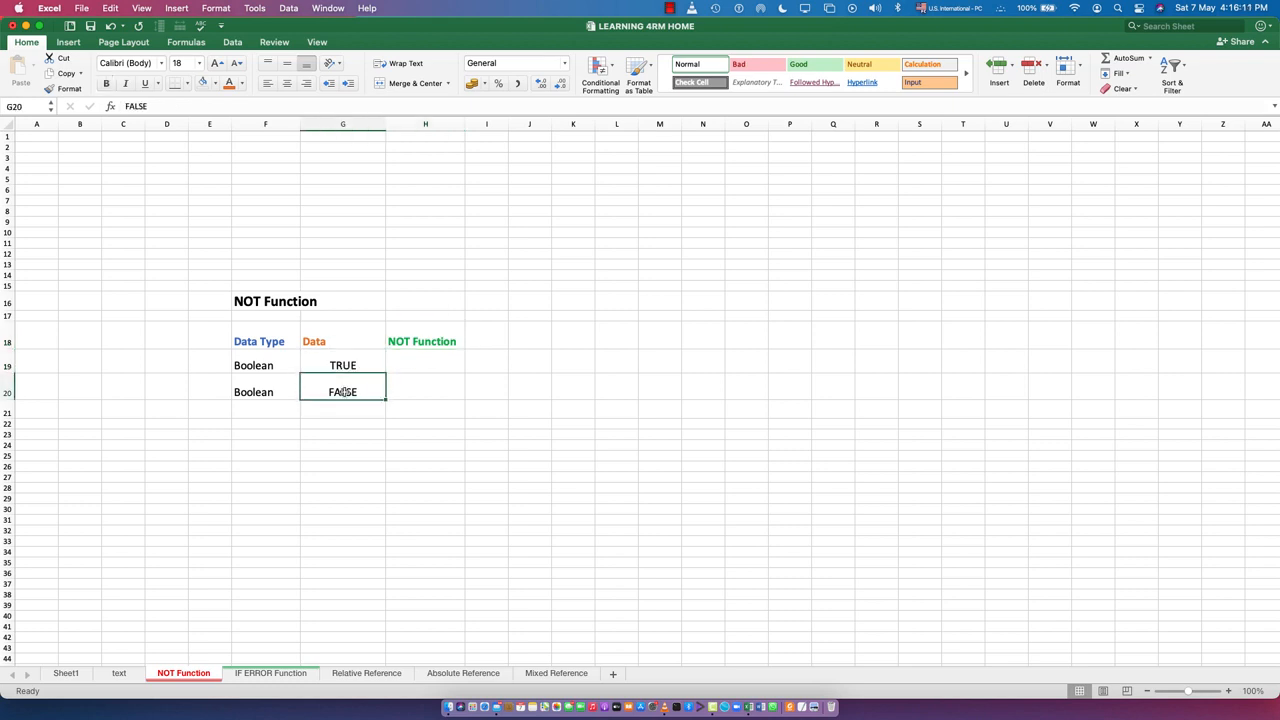
left_click(364, 366)
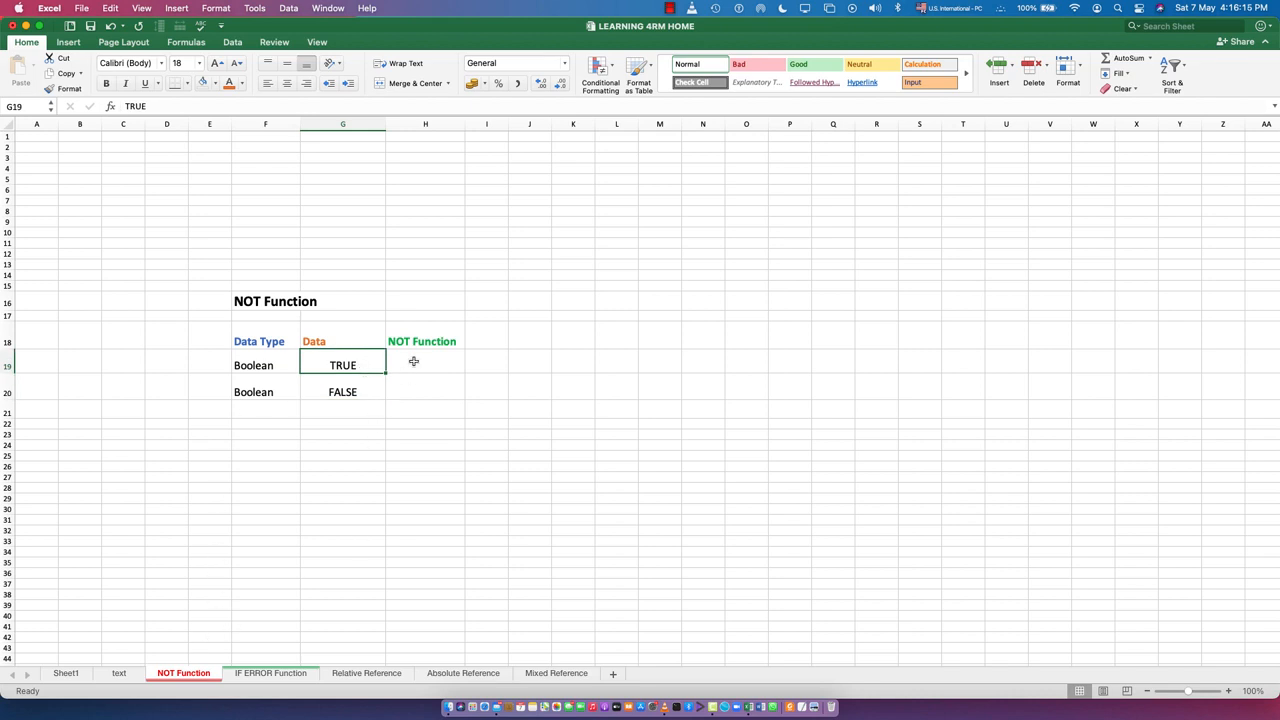
Try to enter =not without an argument in cell H19 of the NOT Function column
left_click(413, 361)
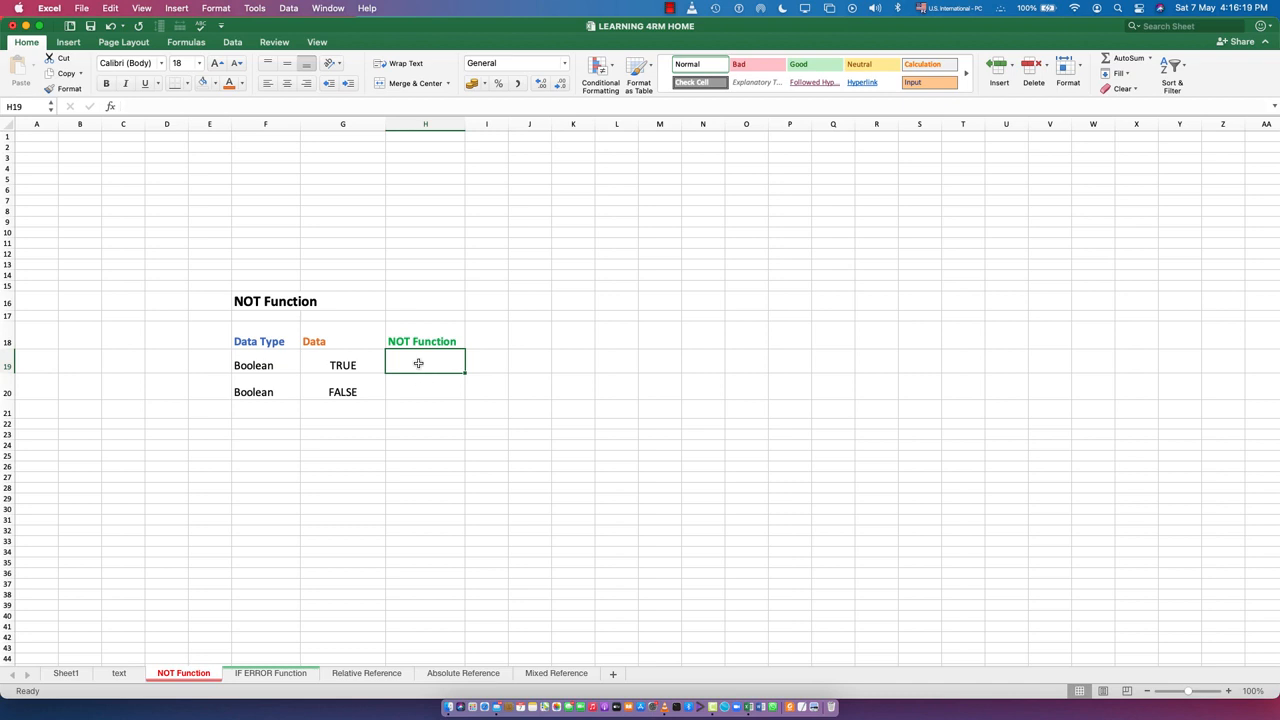
type("=")
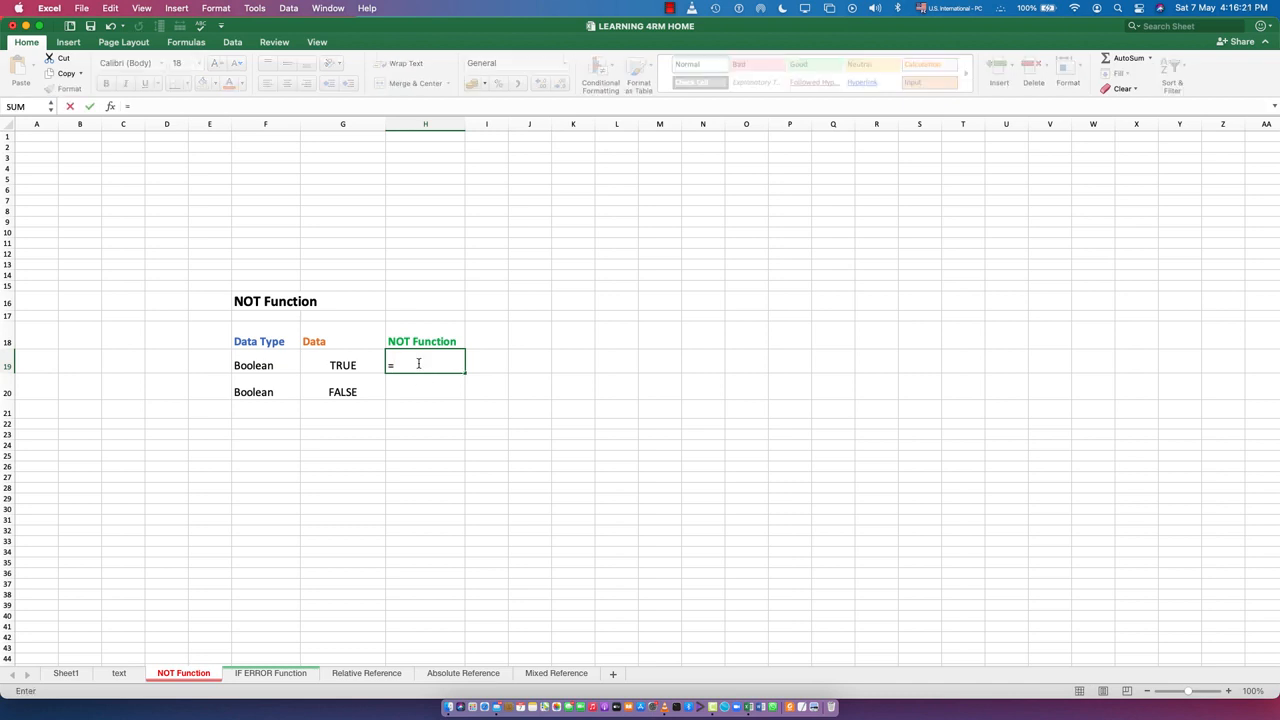
type("not")
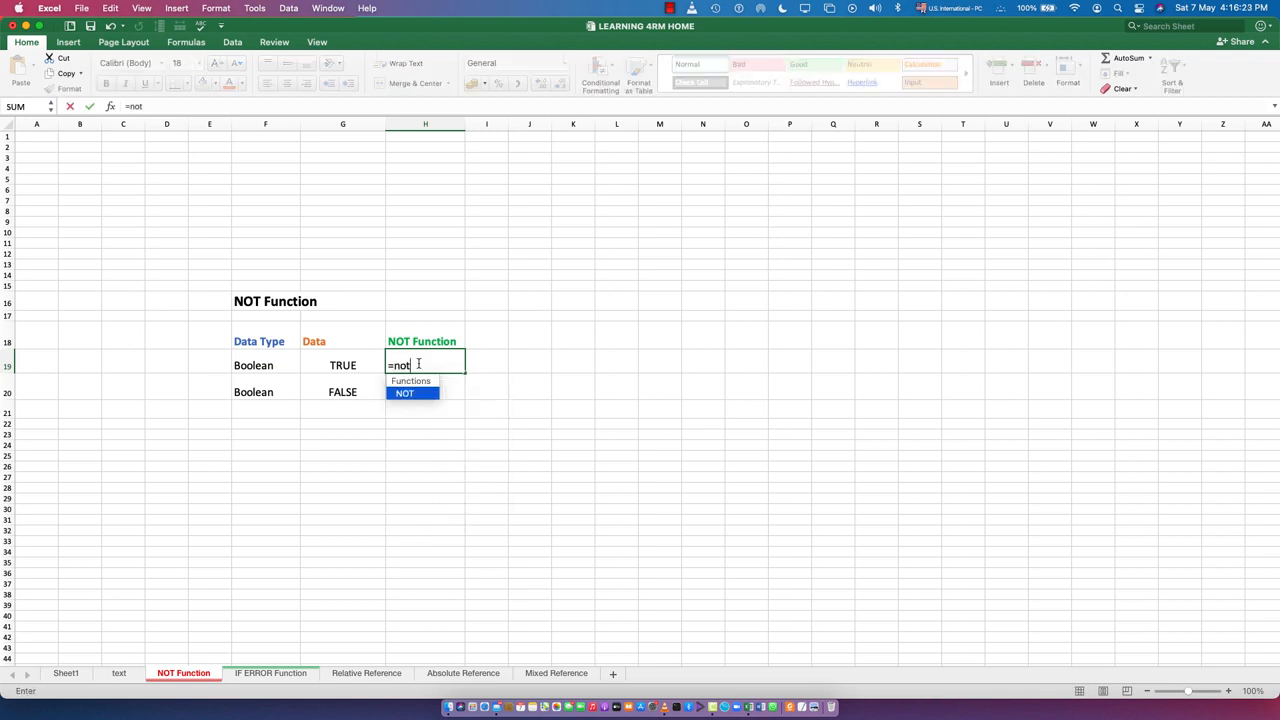
key("Return")
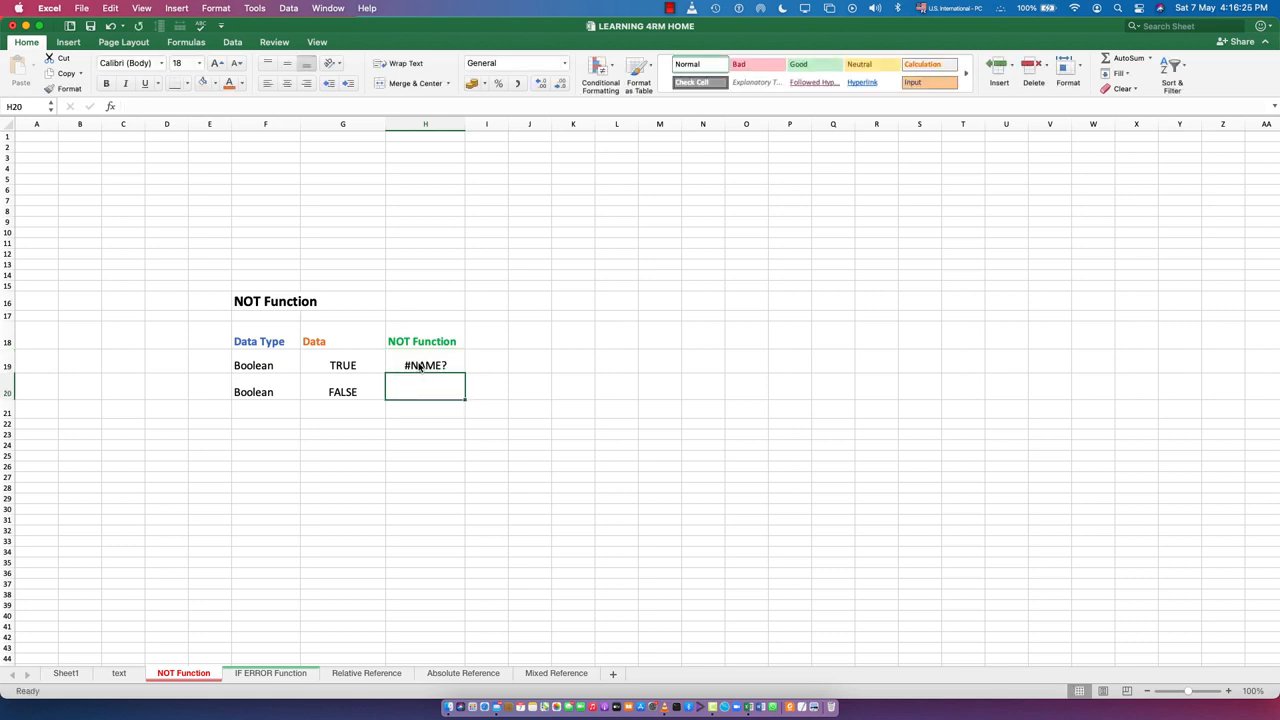
Replace the entry in cell H19 with the formula =NOT(G19), referencing the Boolean value in the Data column
left_click(420, 367)
double_click(410, 366)
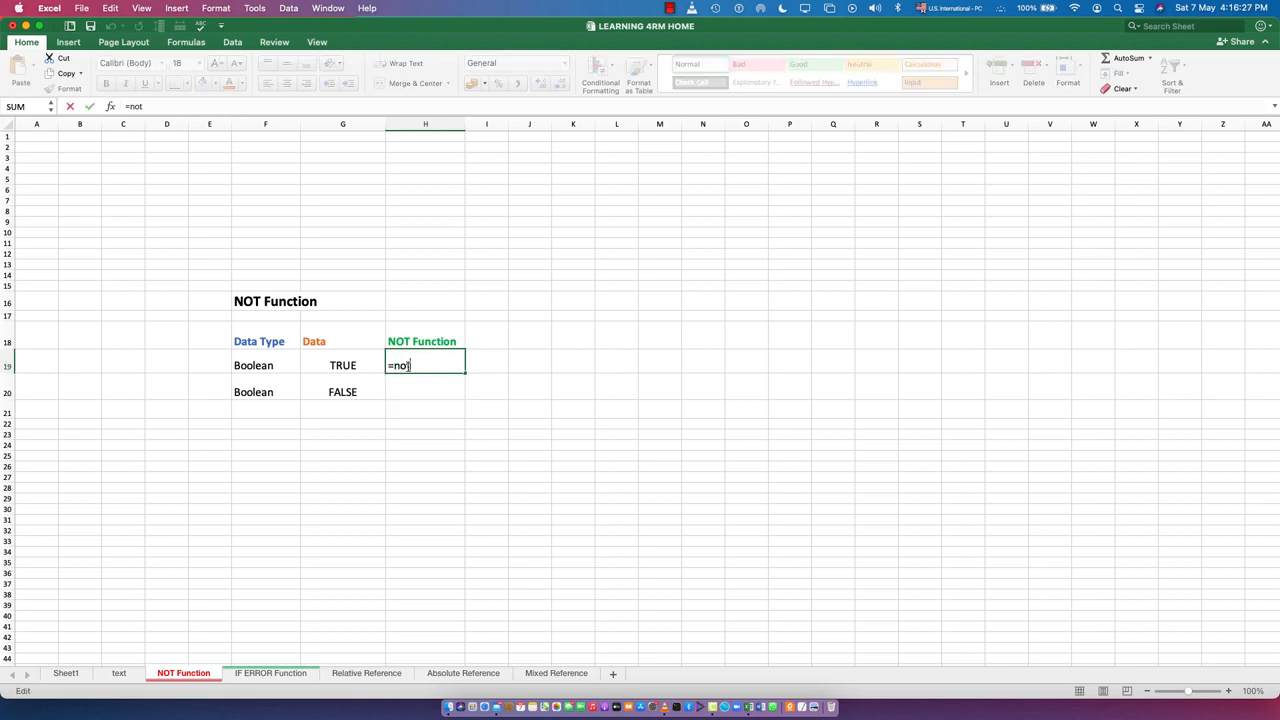
key("BackSpace")
key("BackSpace")
key("BackSpace")
type("Not()")
key("Left")
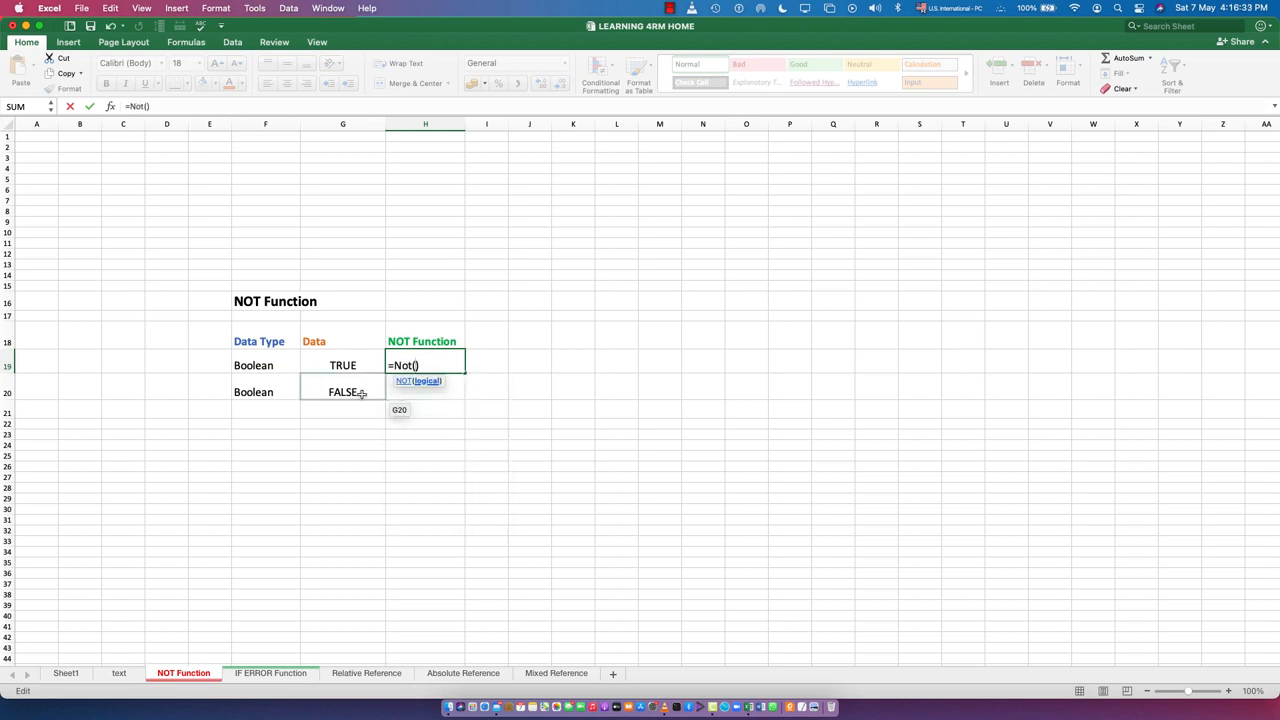
left_click(330, 366)
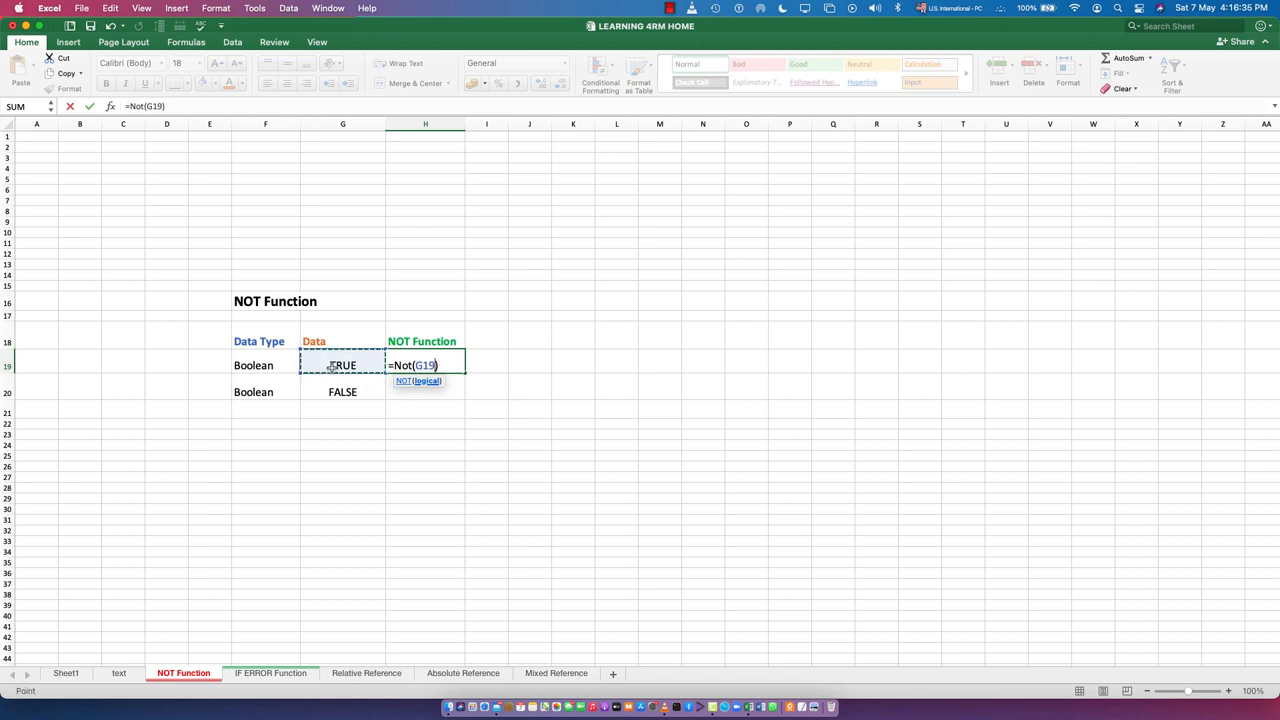
left_click(453, 366)
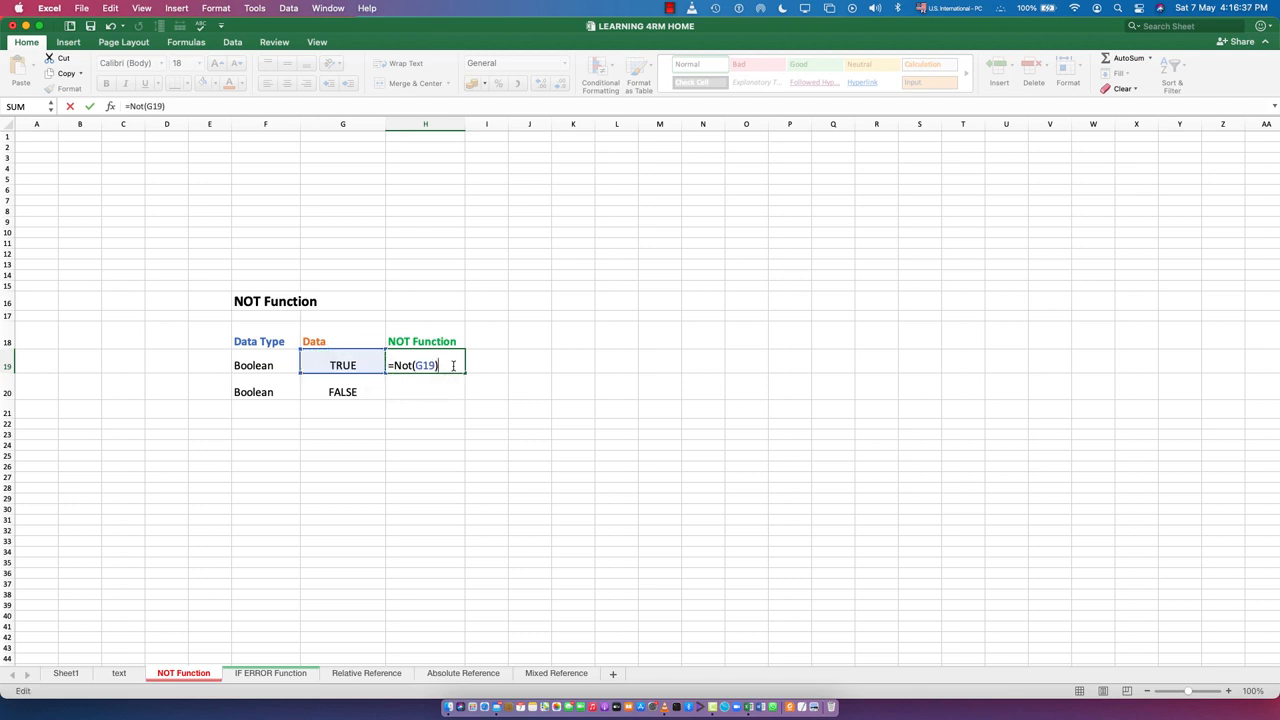
key("Return")
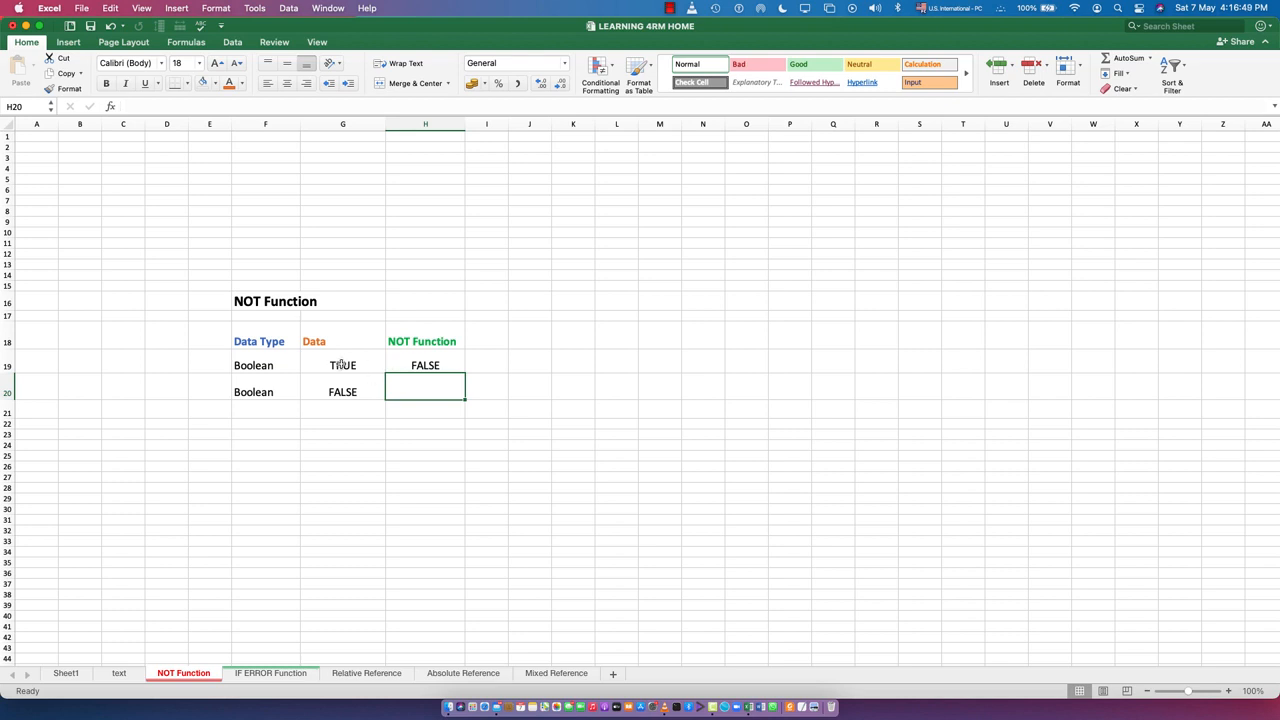
double_click(405, 369)
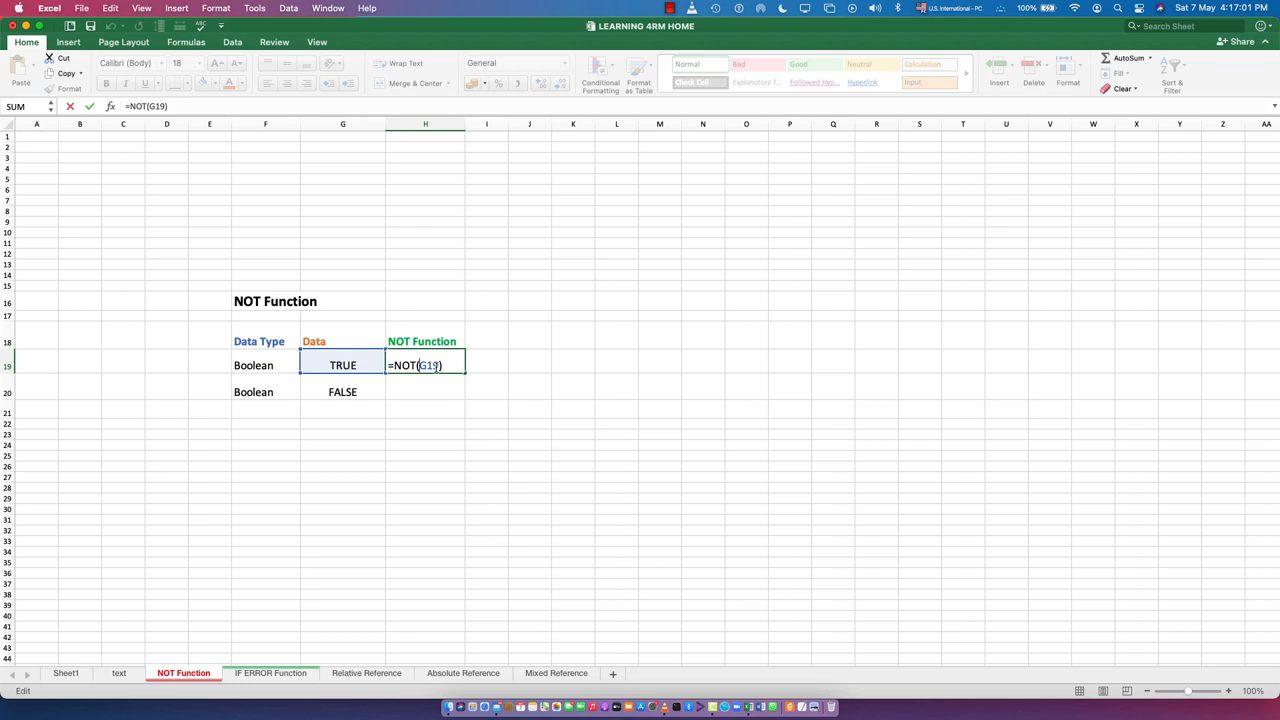
left_click(446, 389)
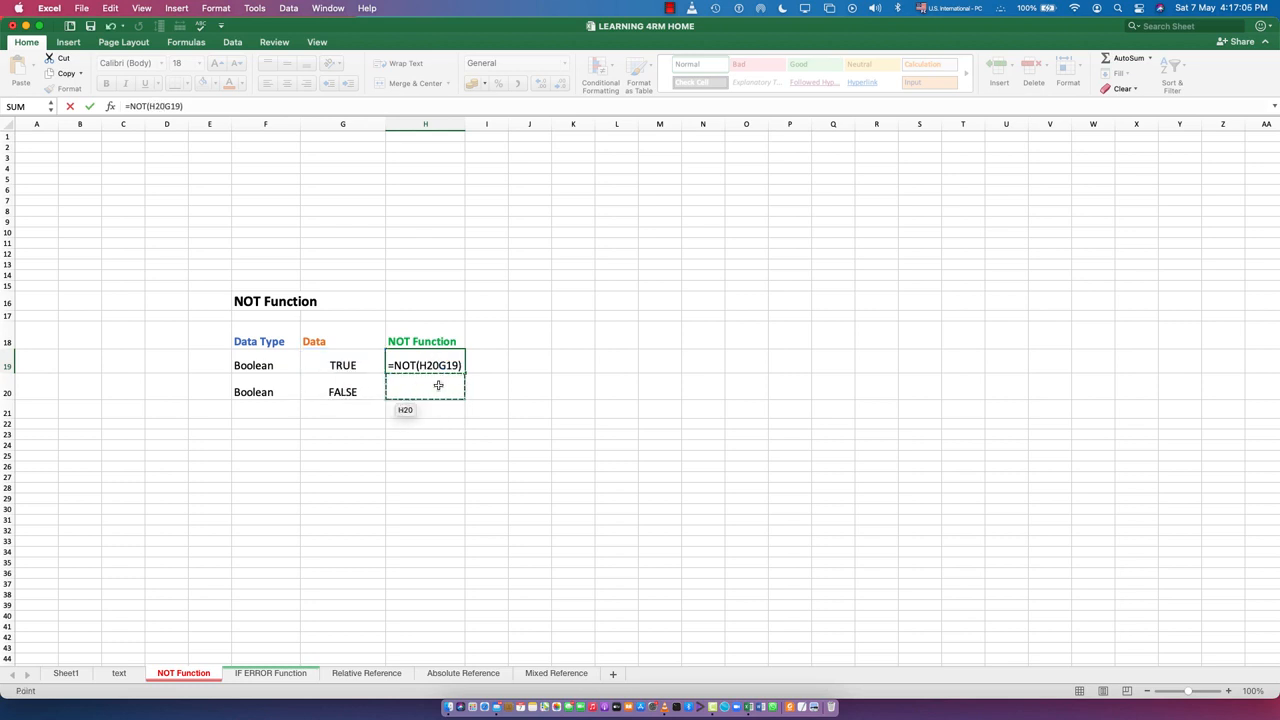
key("BackSpace")
key("BackSpace")
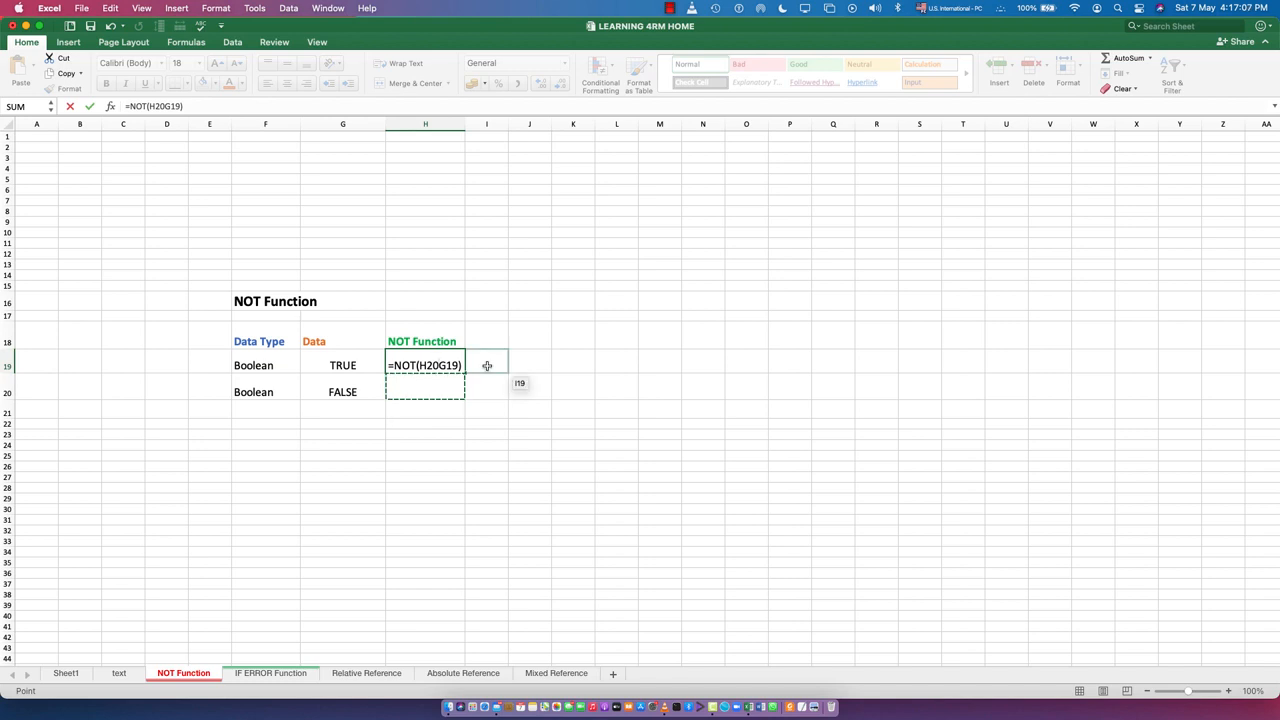
key("BackSpace")
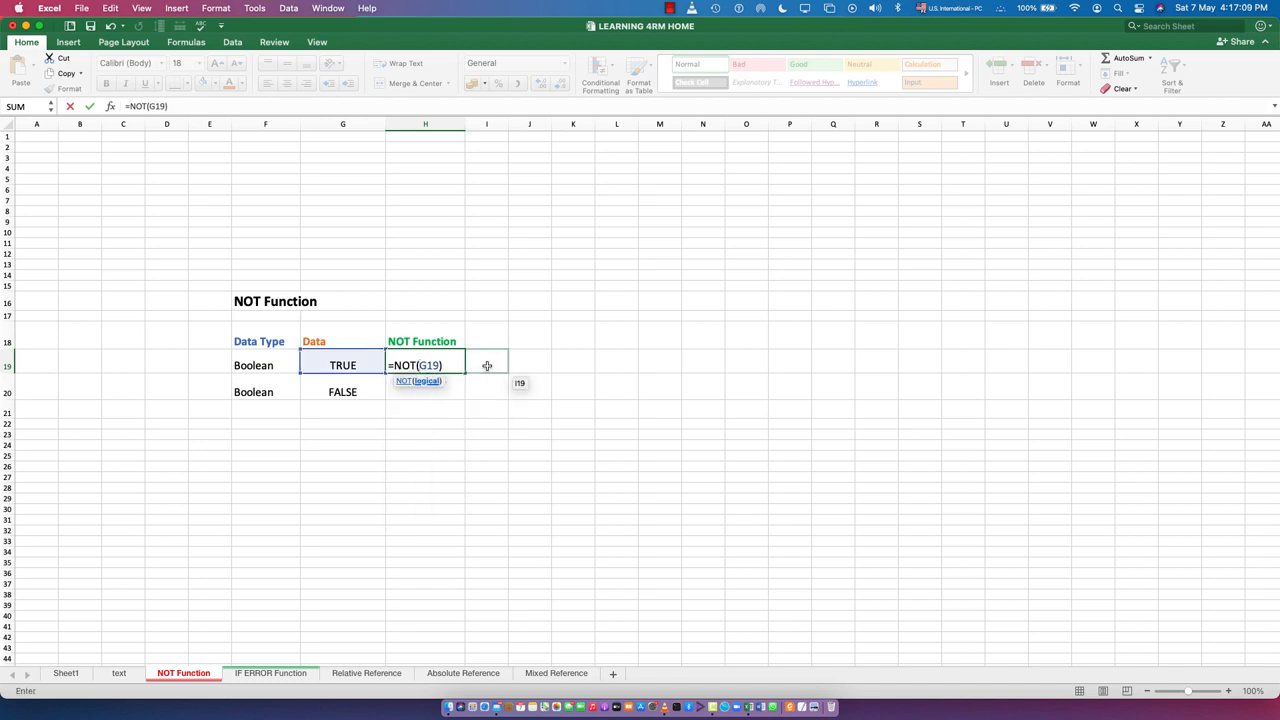
key("Return")
Enter the formula =NOT(H20) in cell H20 of the NOT Function column and dismiss the formula warnings
type("=")
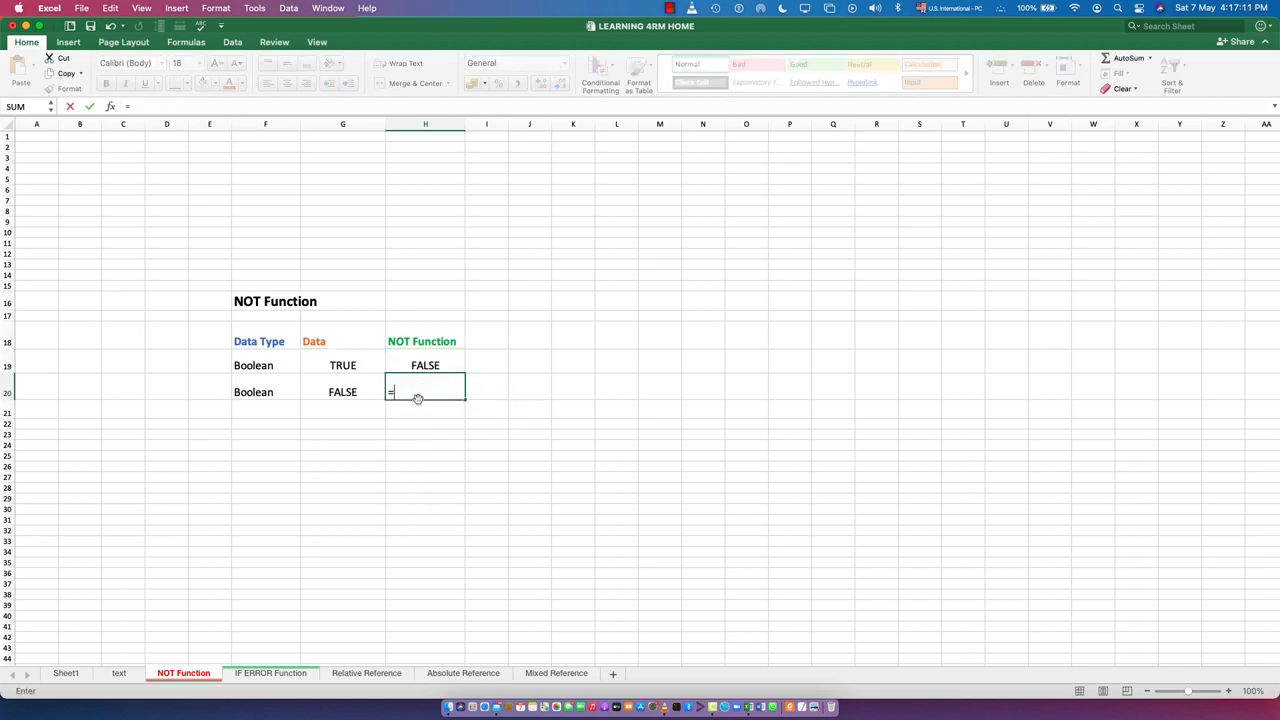
type("not()")
key("Return")
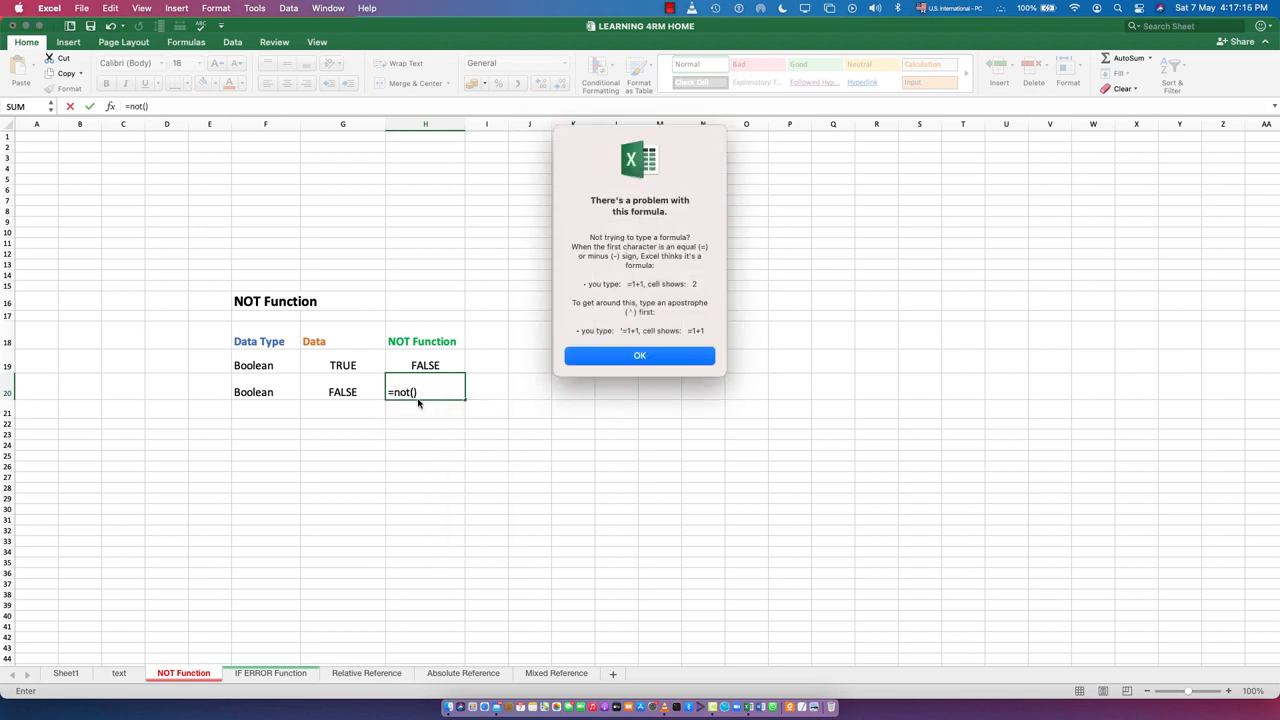
key("Return")
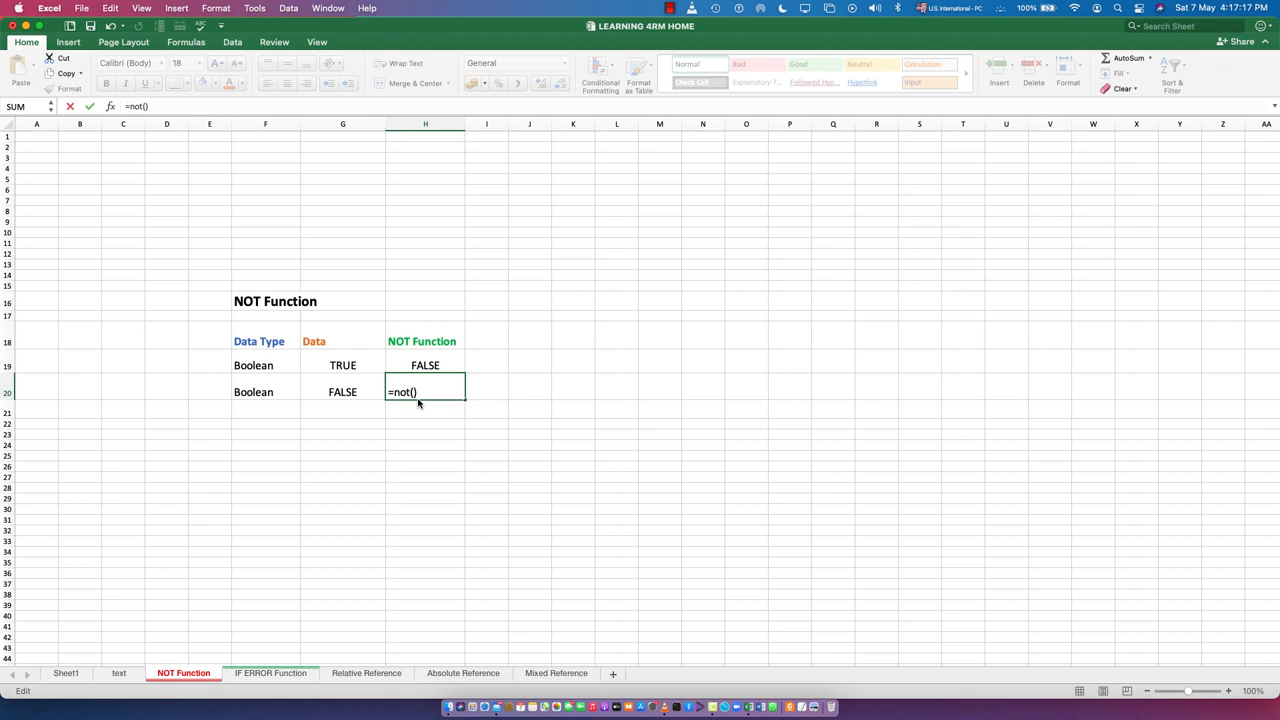
left_click(349, 392)
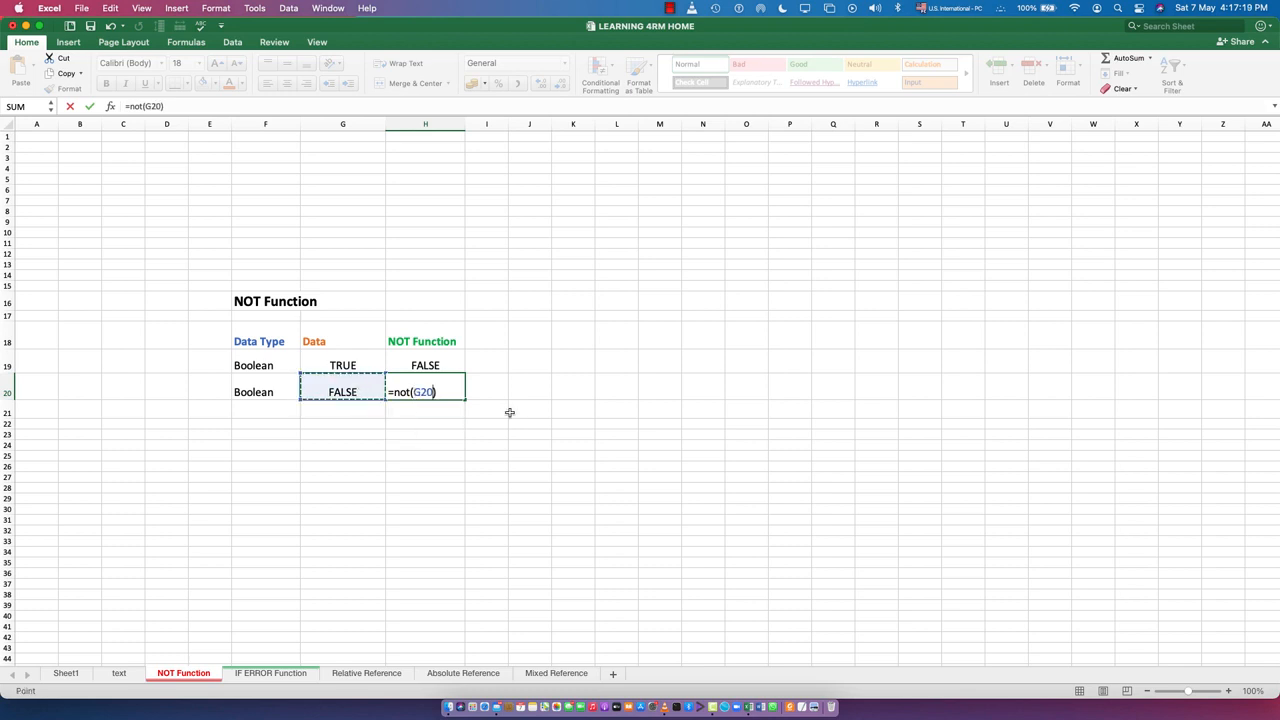
key("Right")
key("Return")
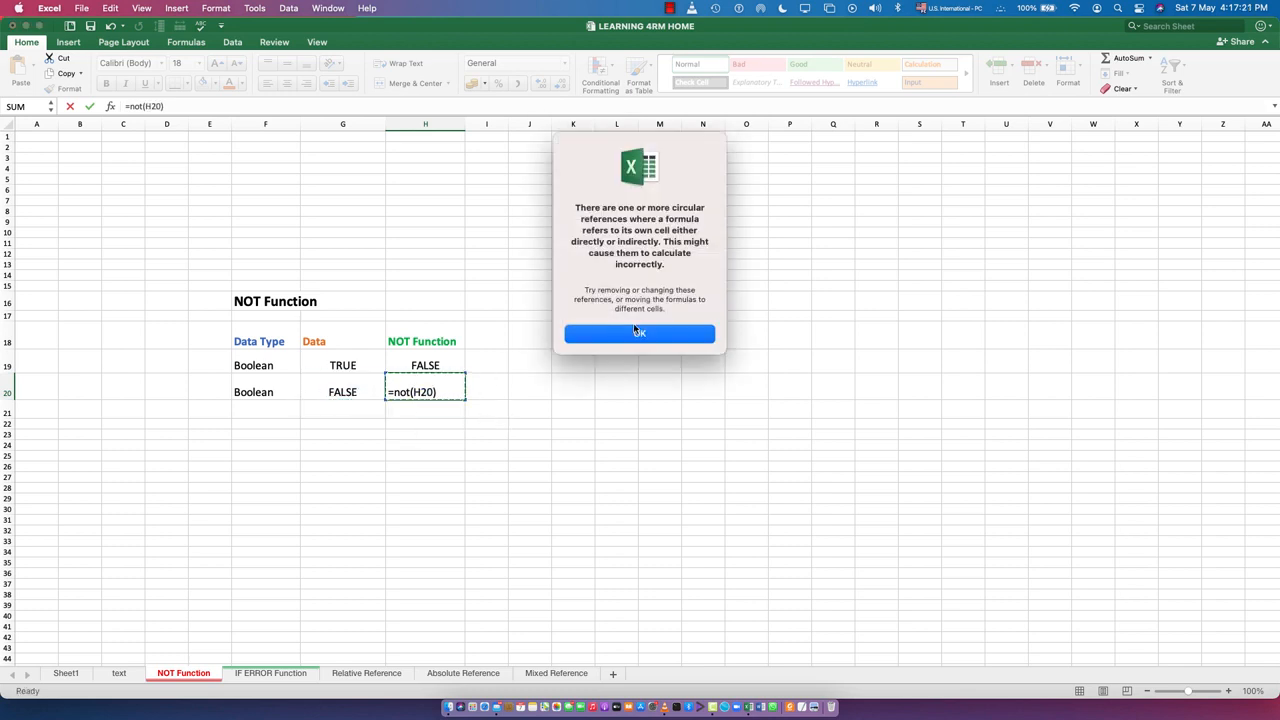
left_click(632, 332)
Change the argument of the NOT formula in cell H20 to G20 so that it reads =NOT(G20)
double_click(427, 392)
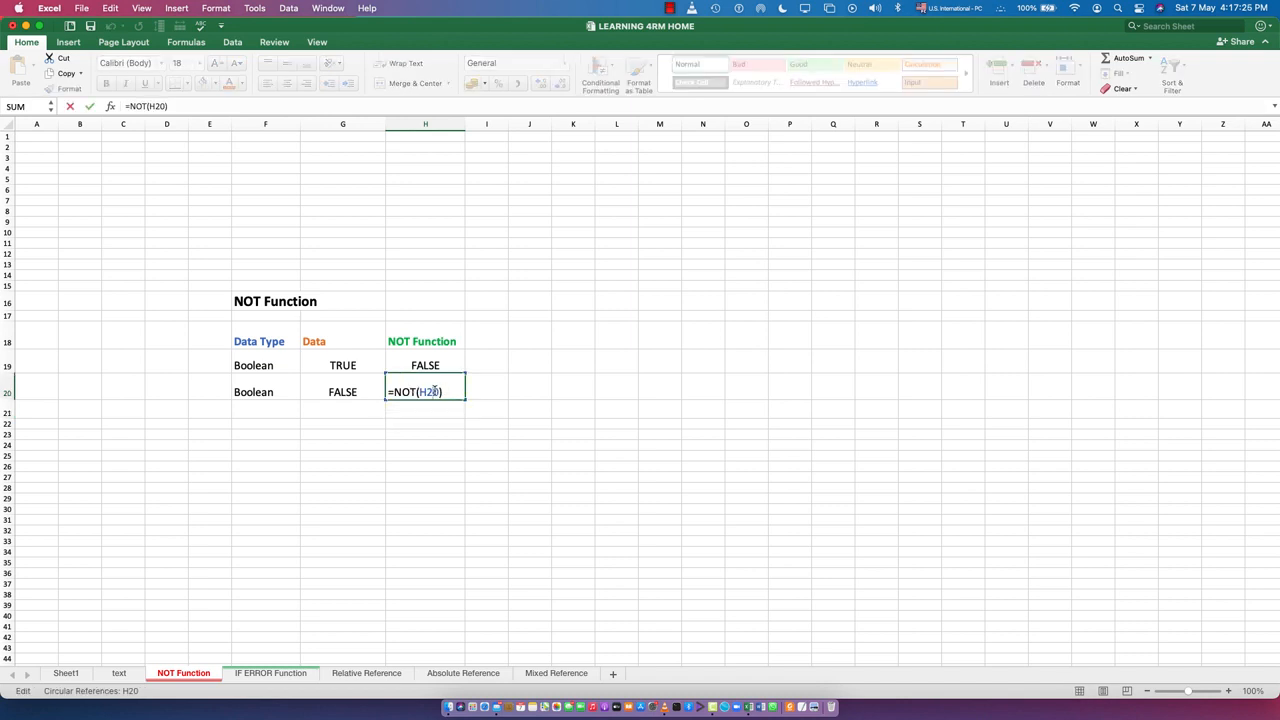
double_click(431, 392)
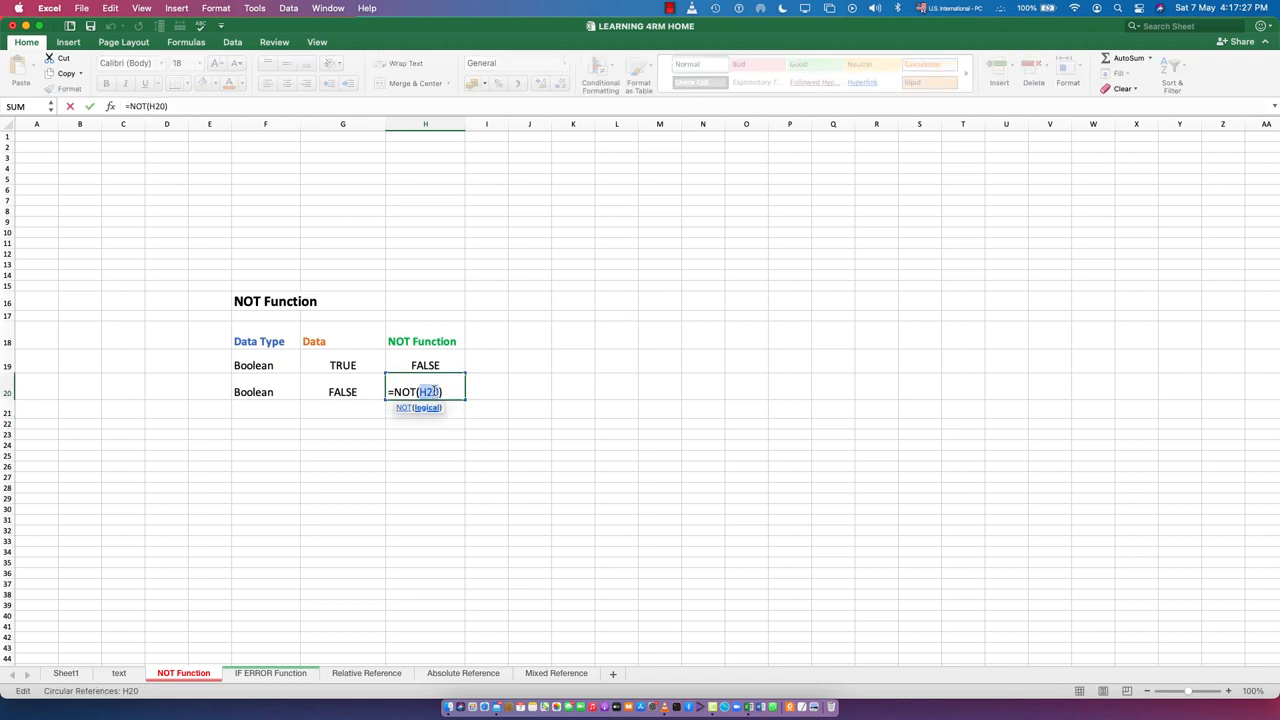
key("BackSpace")
left_click(340, 391)
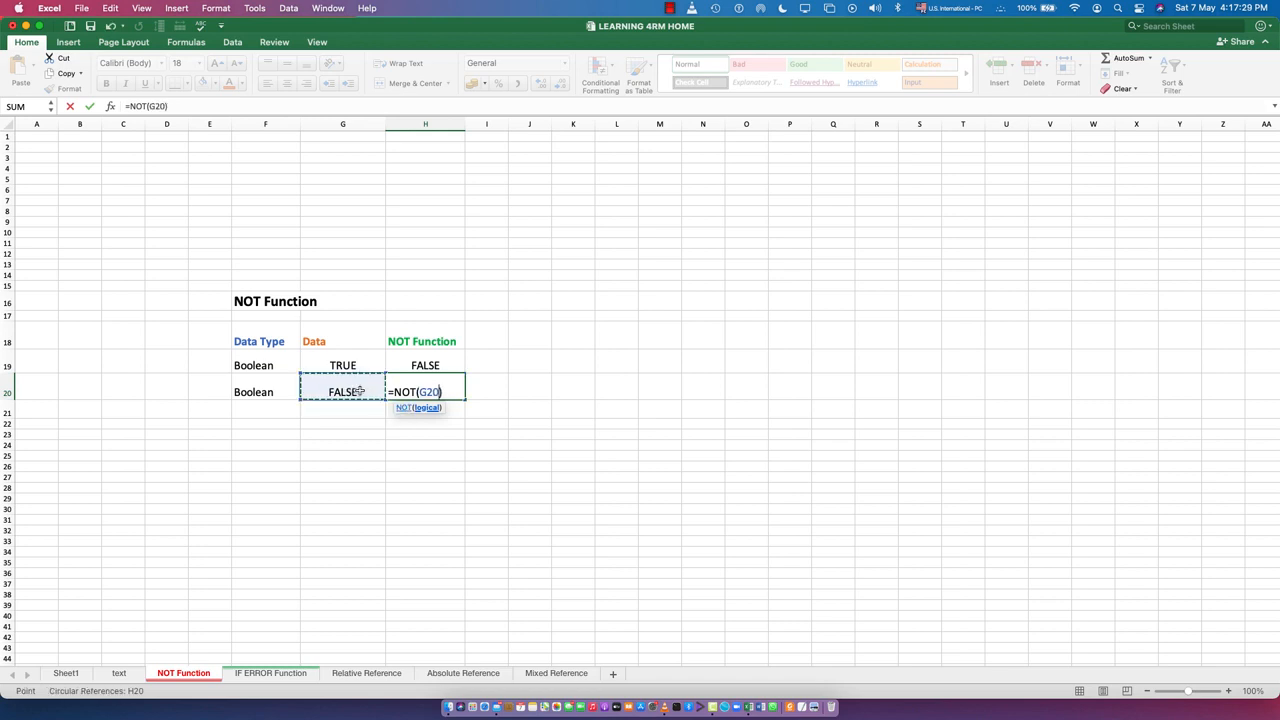
left_click(449, 392)
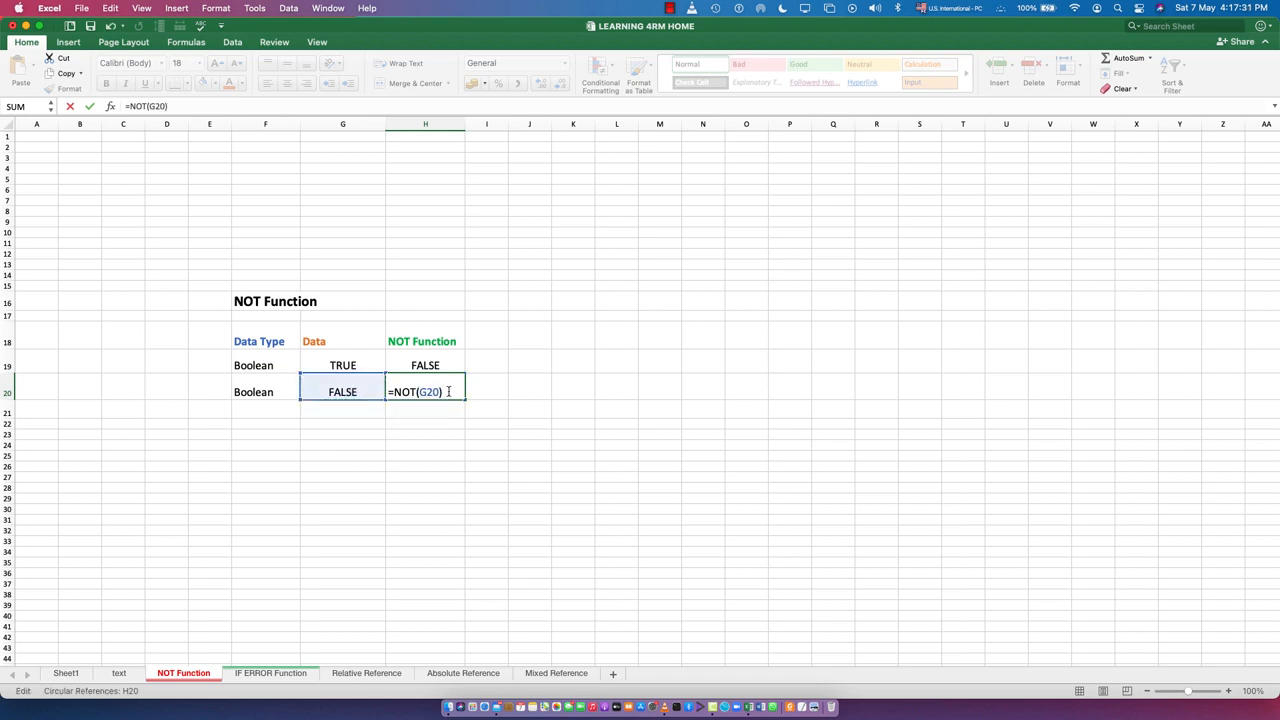
key("Return")
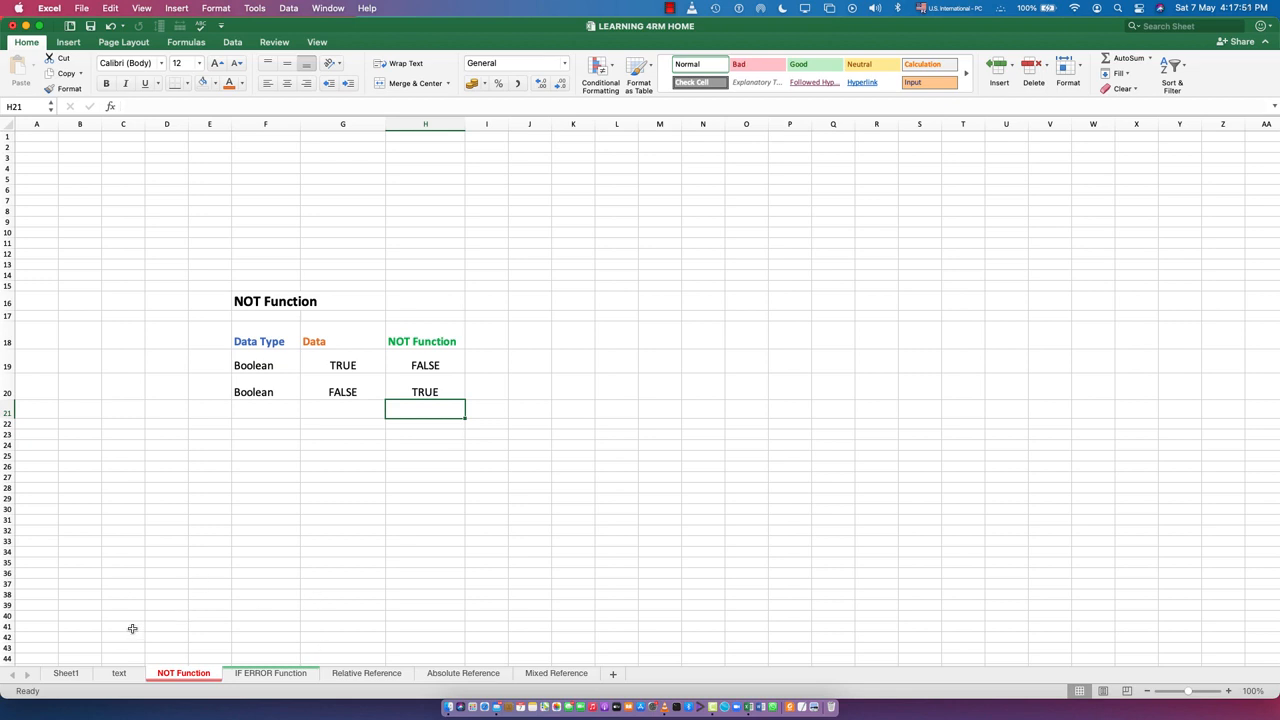
Return to Sheet1 and review the NOT Function and IF ERROR Function topics in the list again
left_click(65, 673)
left_click(380, 333)
left_click(386, 300)
left_click(386, 336)
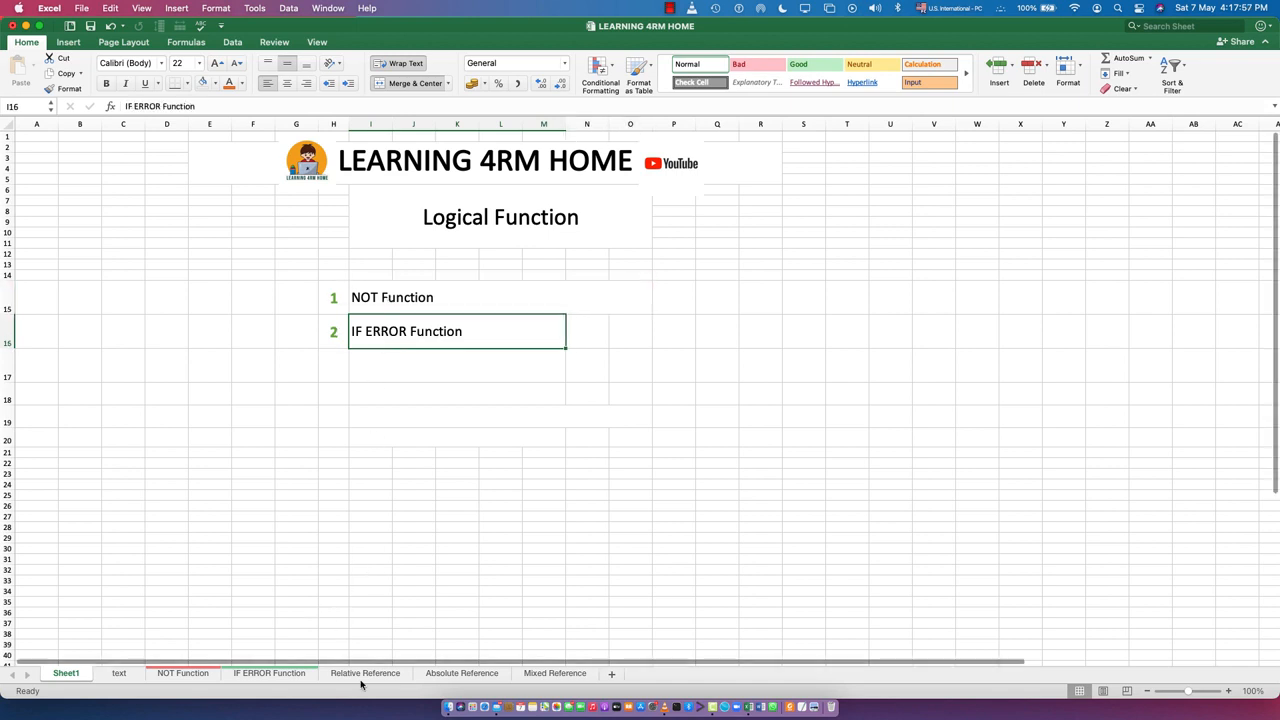
Open the IF ERROR Function sheet and enter the invalid formula =gh/4 in cell H31 as an error example
left_click(258, 675)
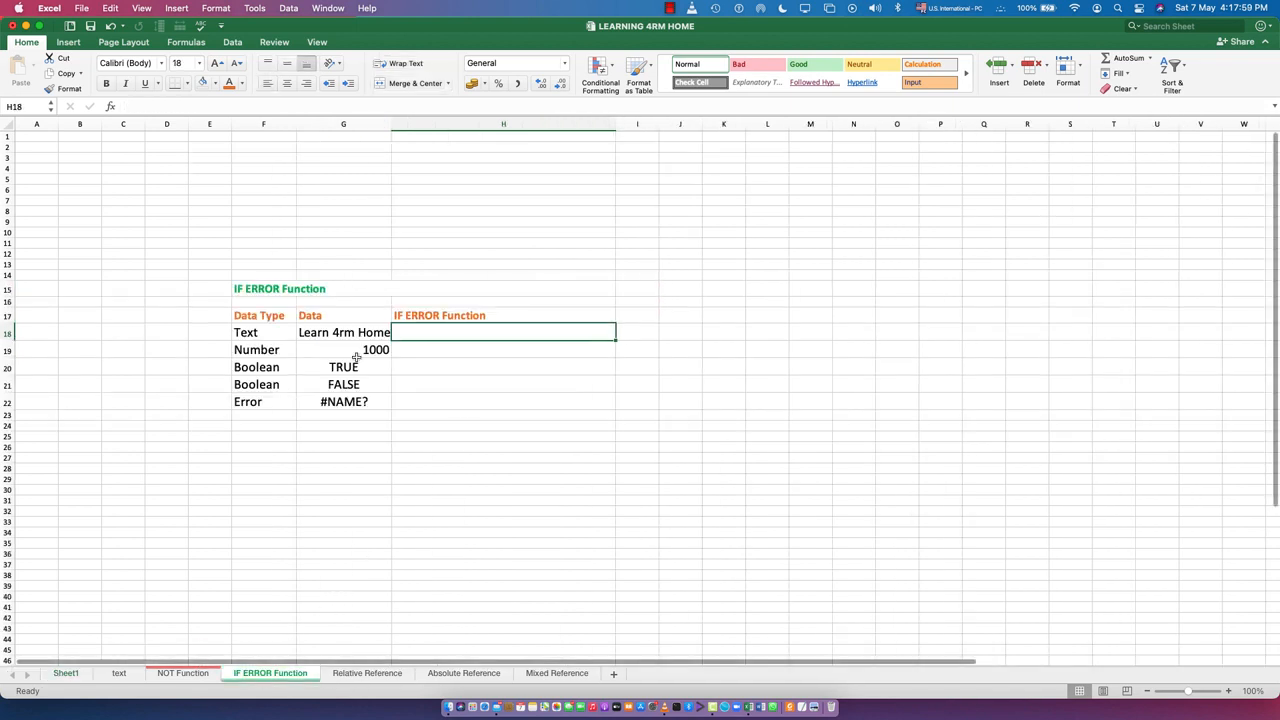
left_click(435, 497)
left_click(439, 501)
type("=")
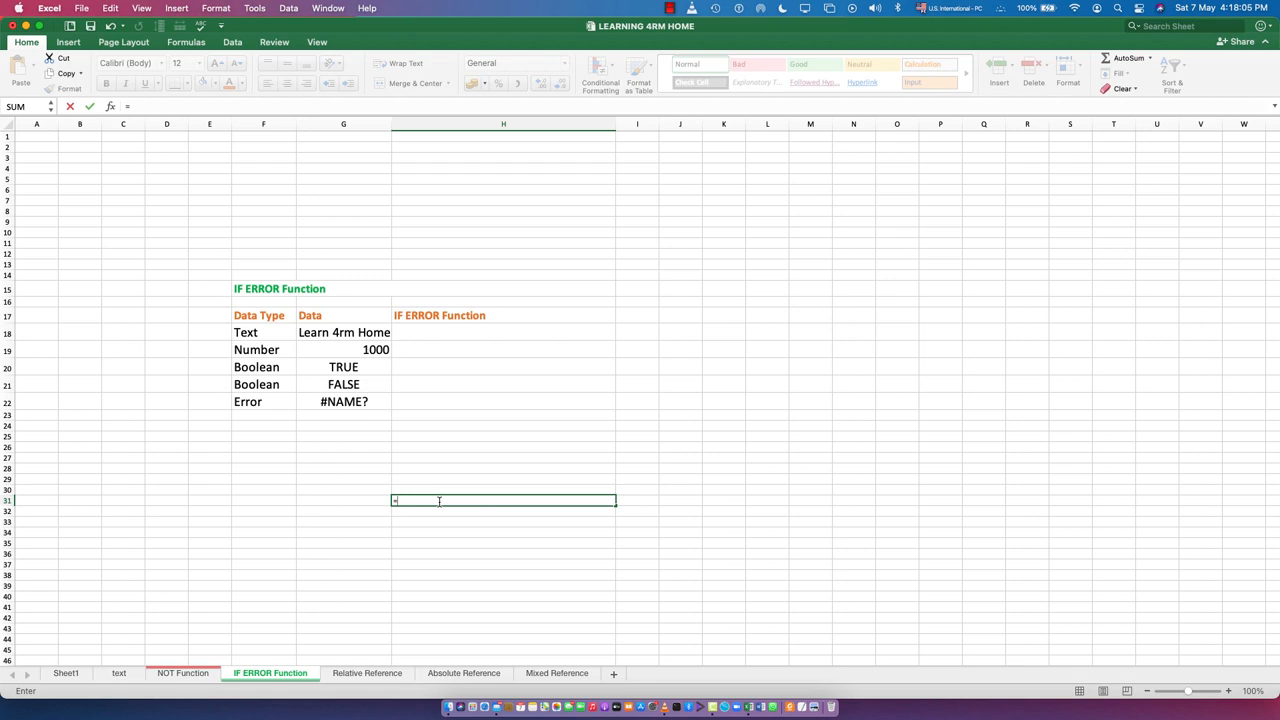
type("gh/4")
key("Return")
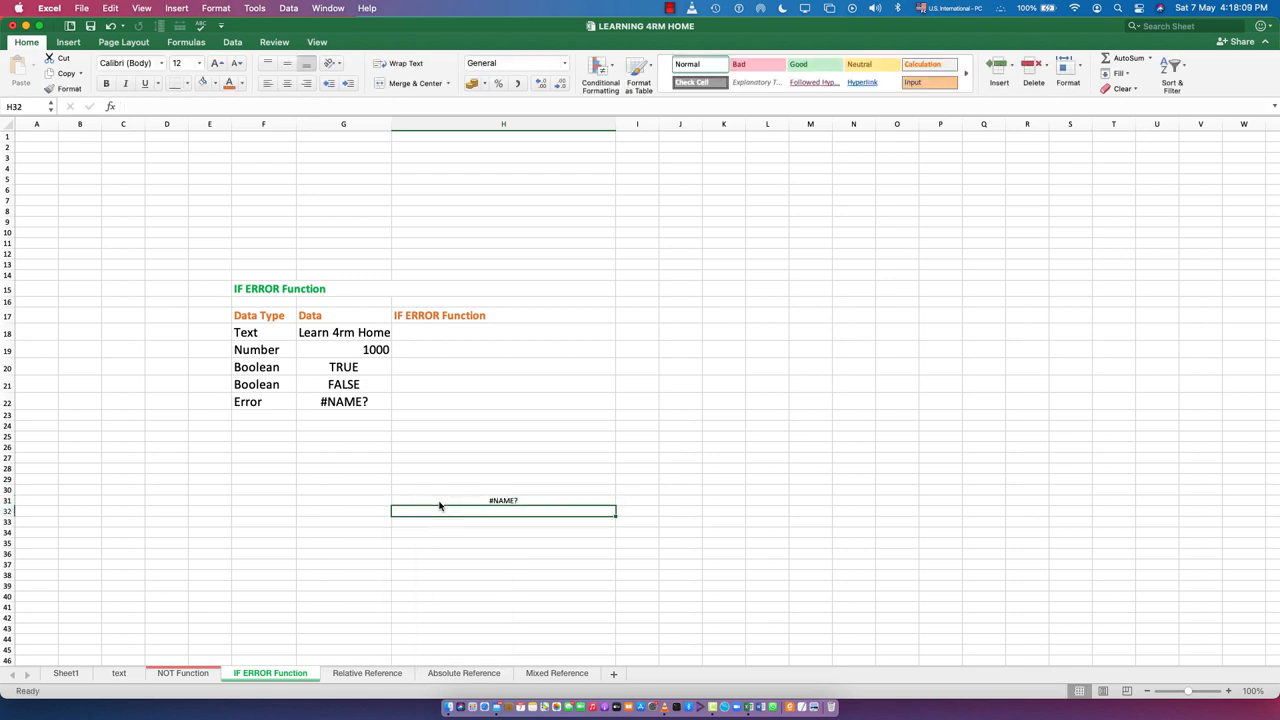
Examine the formula behind the error in cell H31, leaving its content as it is
double_click(472, 496)
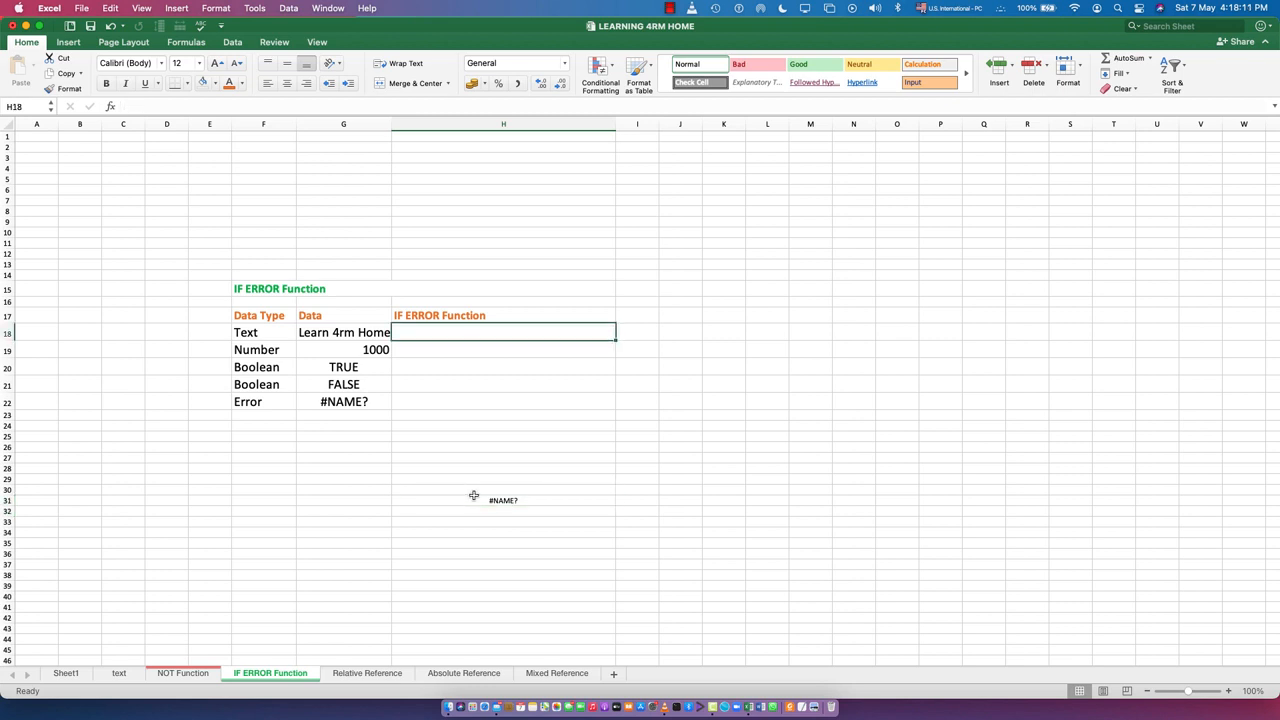
double_click(490, 501)
mouse_move(451, 506)
left_mouse_down()
mouse_move(404, 517)
mouse_move(389, 506)
mouse_move(439, 514)
mouse_move(440, 503)
left_mouse_up()
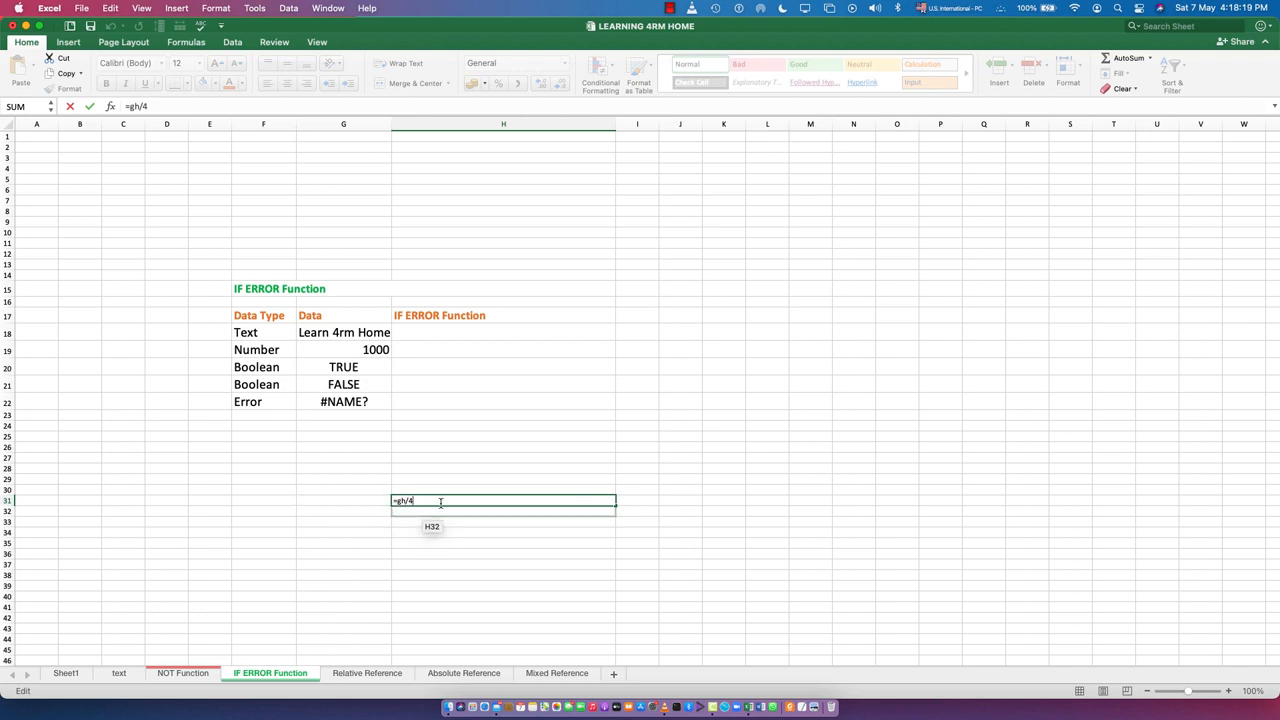
left_click_drag(440, 503, 407, 505)
key("Return")
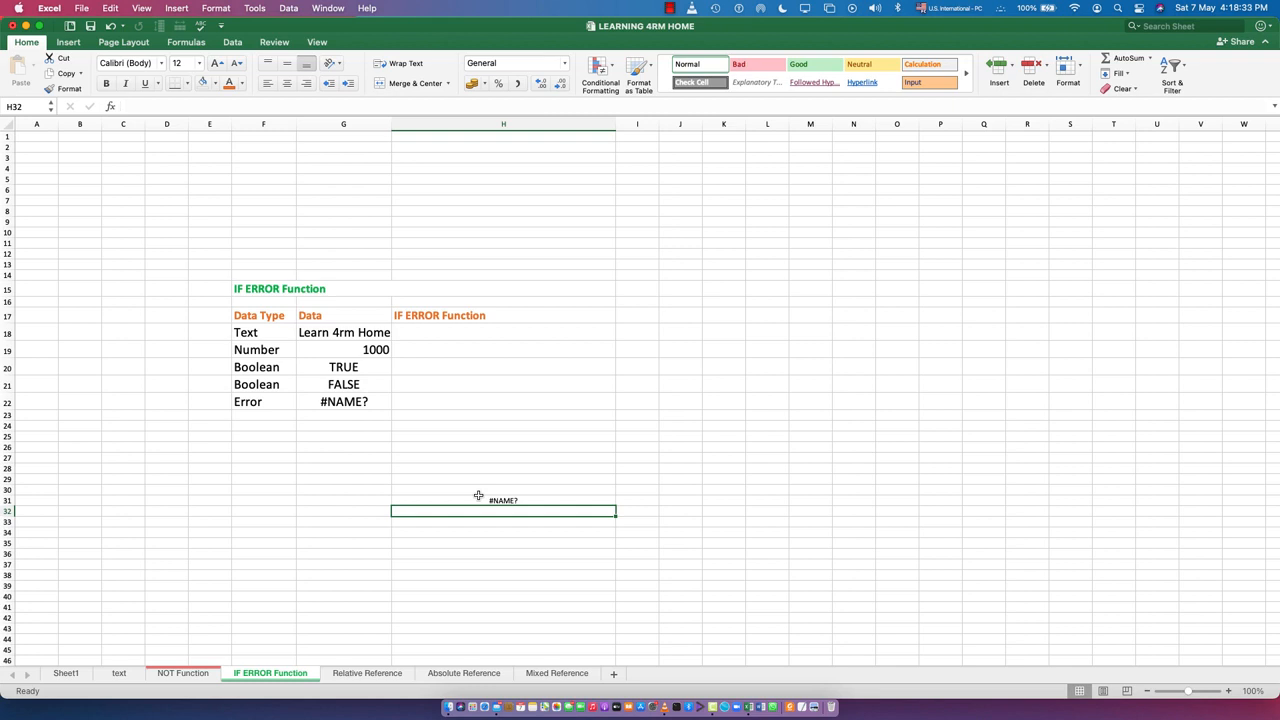
double_click(497, 502)
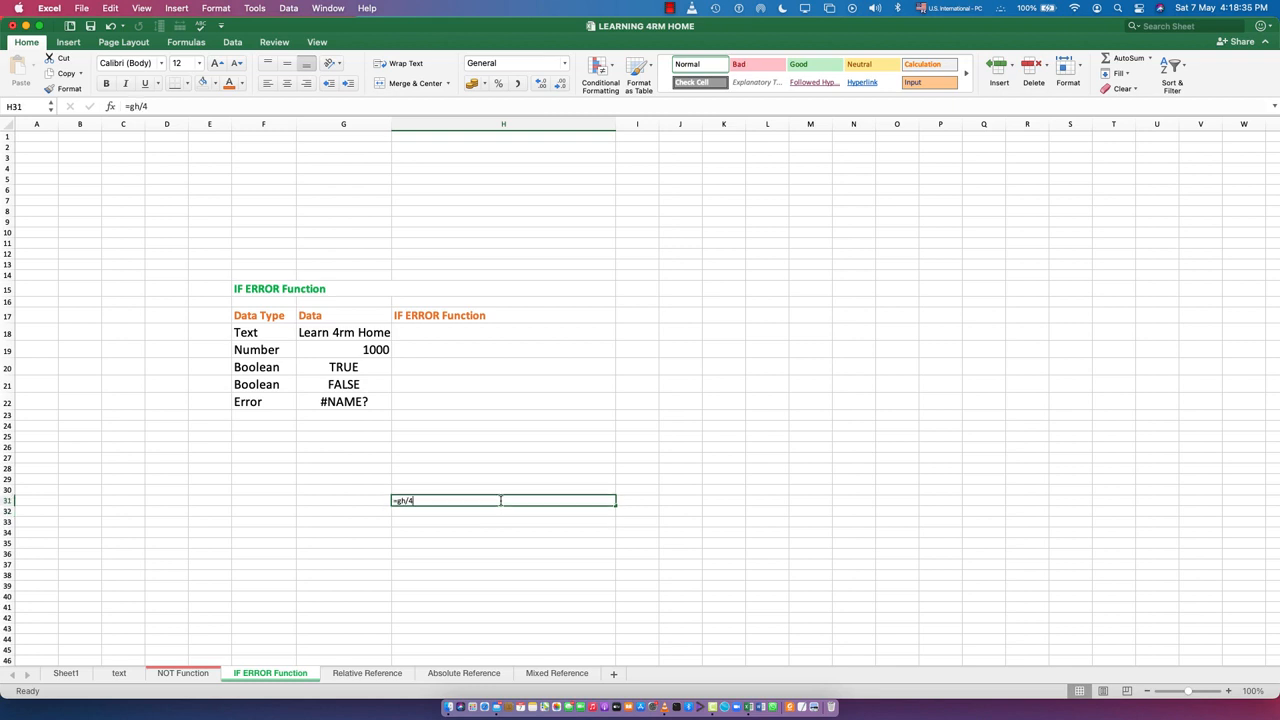
key("Return")
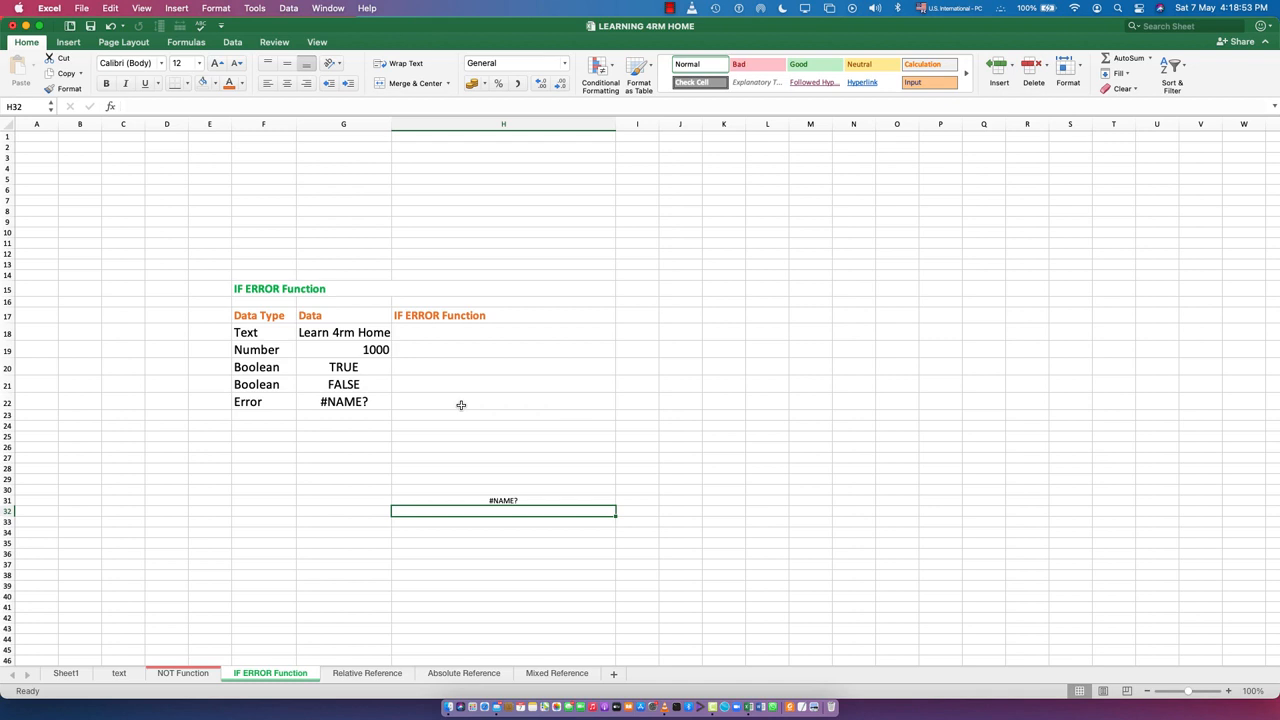
Change the text value in cell G18 of the Data column to Learning 4rm Home
left_click(430, 333)
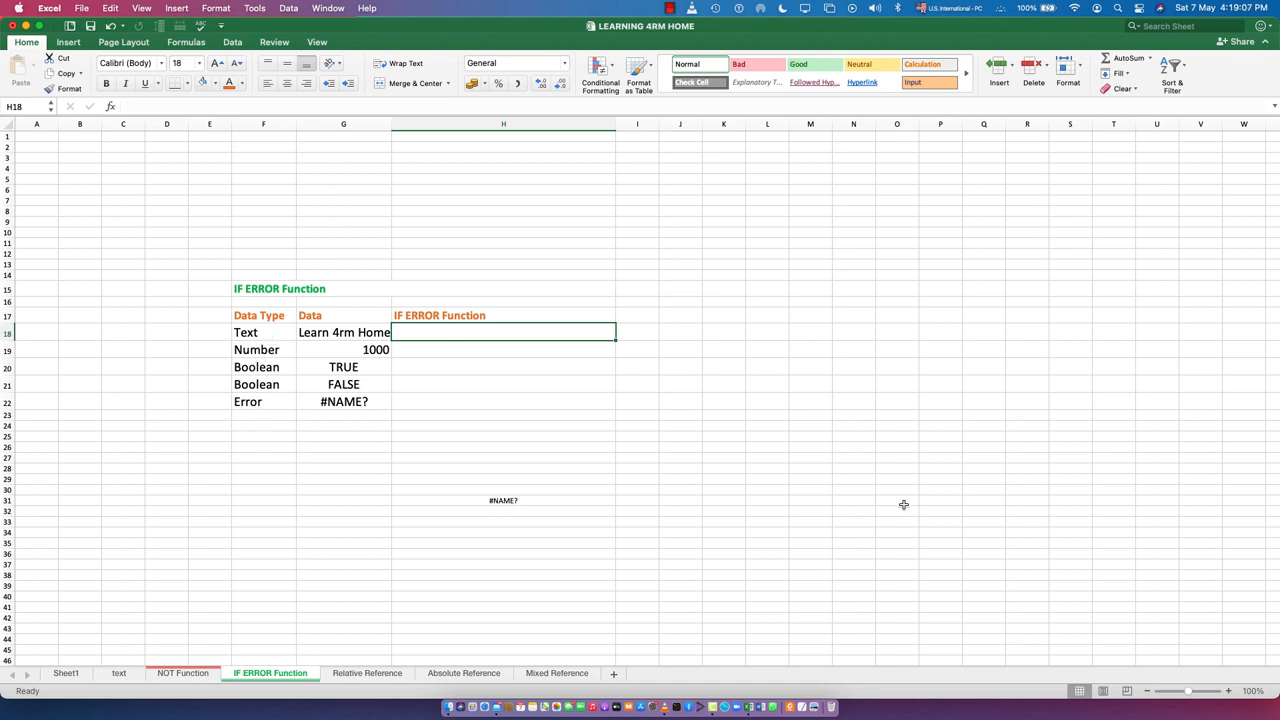
double_click(330, 333)
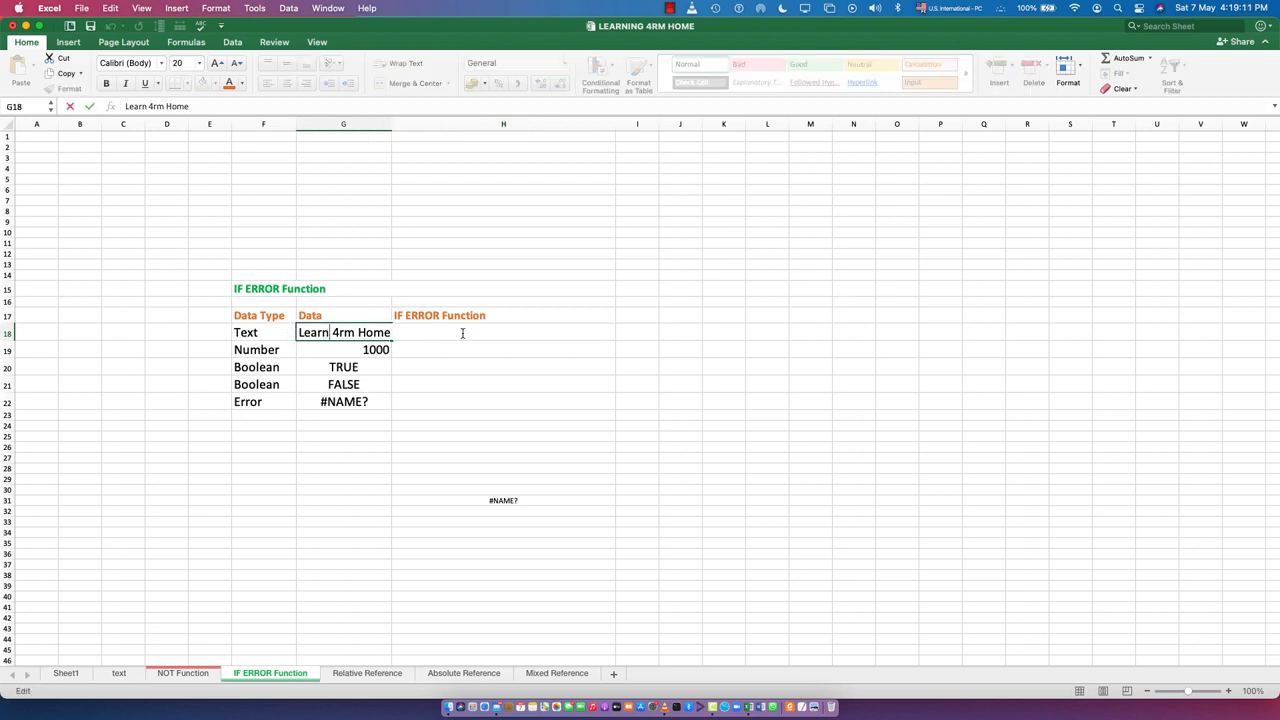
type("ing")
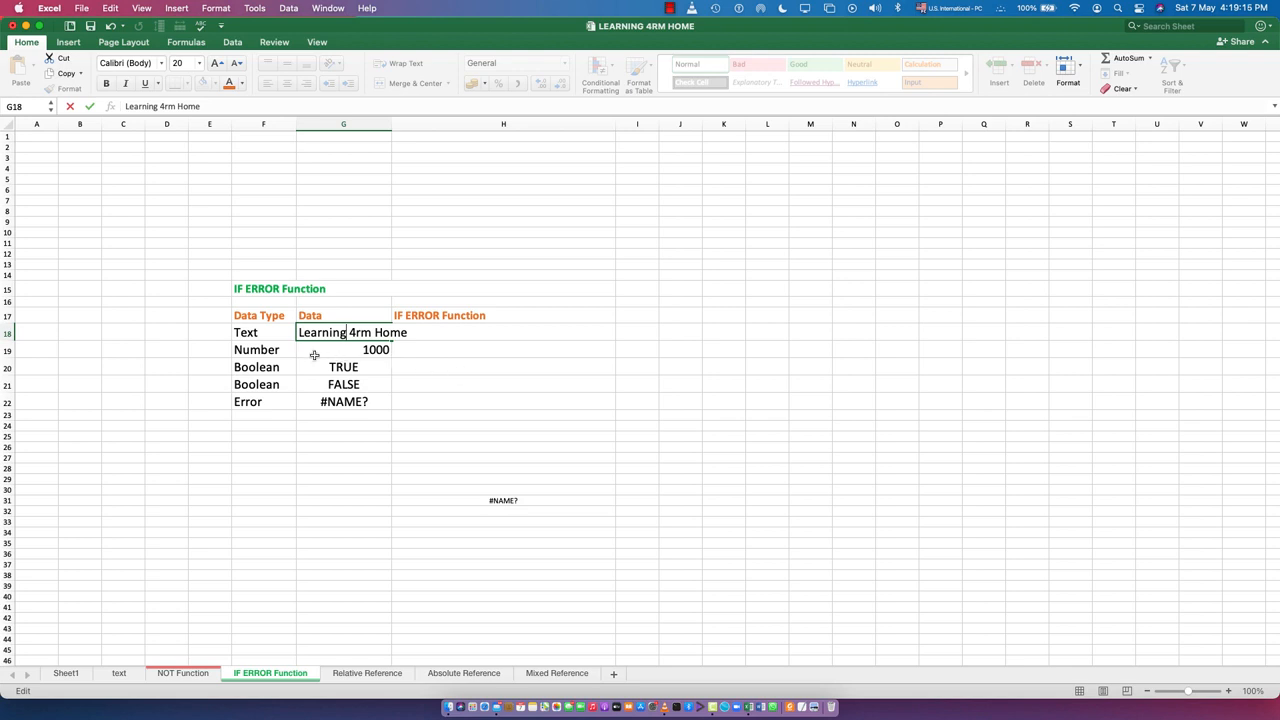
left_click(359, 355)
Review the text, number and Boolean values in the Data column and the formula behind the error in G22
left_click(237, 333)
left_click(355, 331)
left_click(356, 350)
left_click(331, 368)
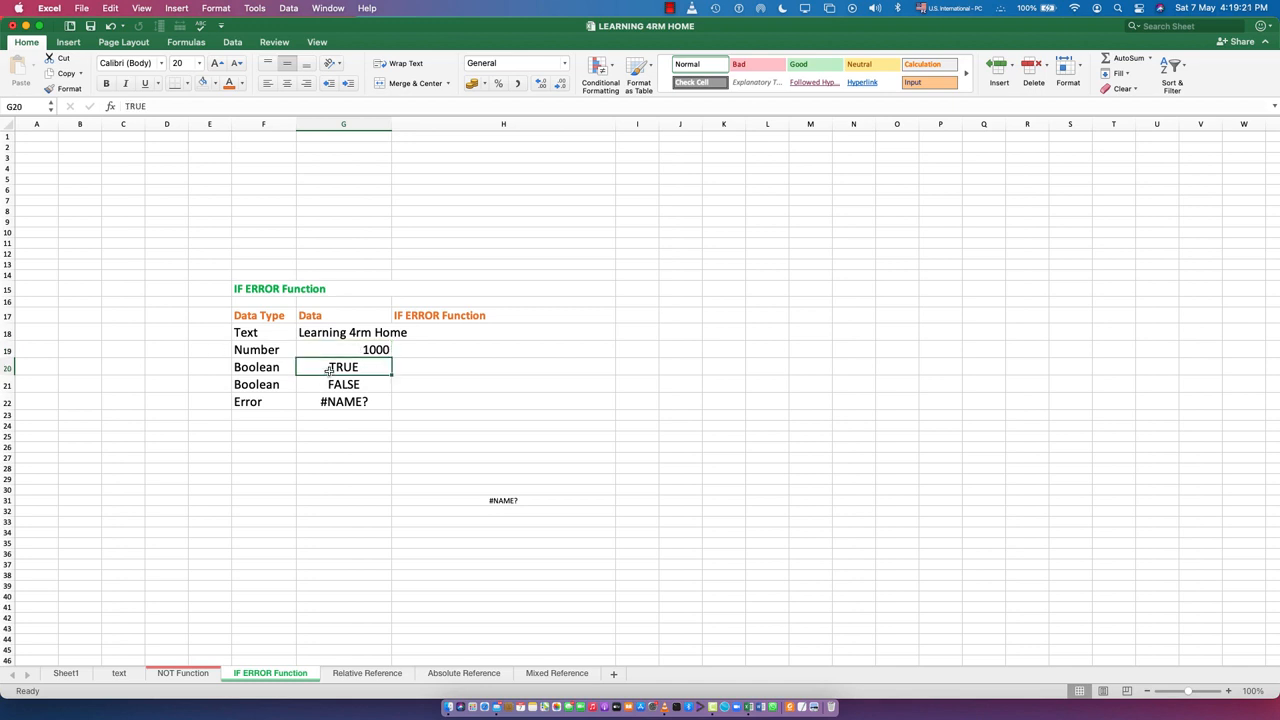
left_click(333, 385)
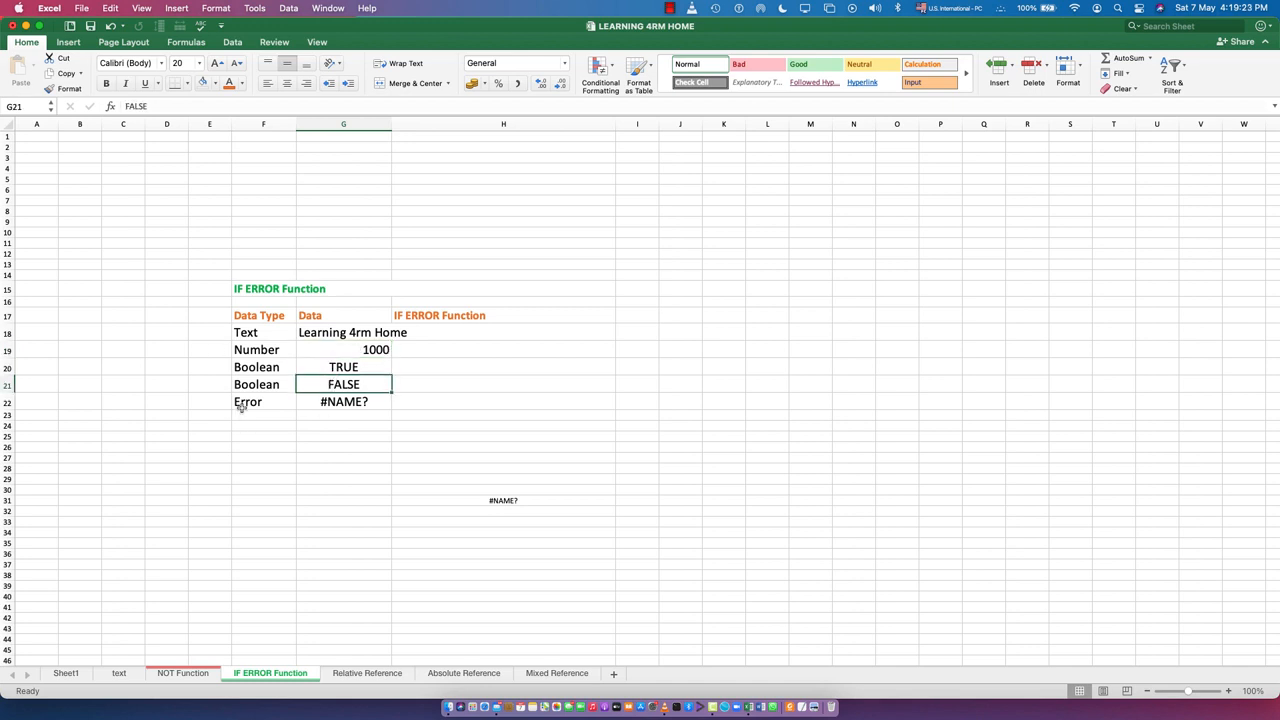
double_click(323, 402)
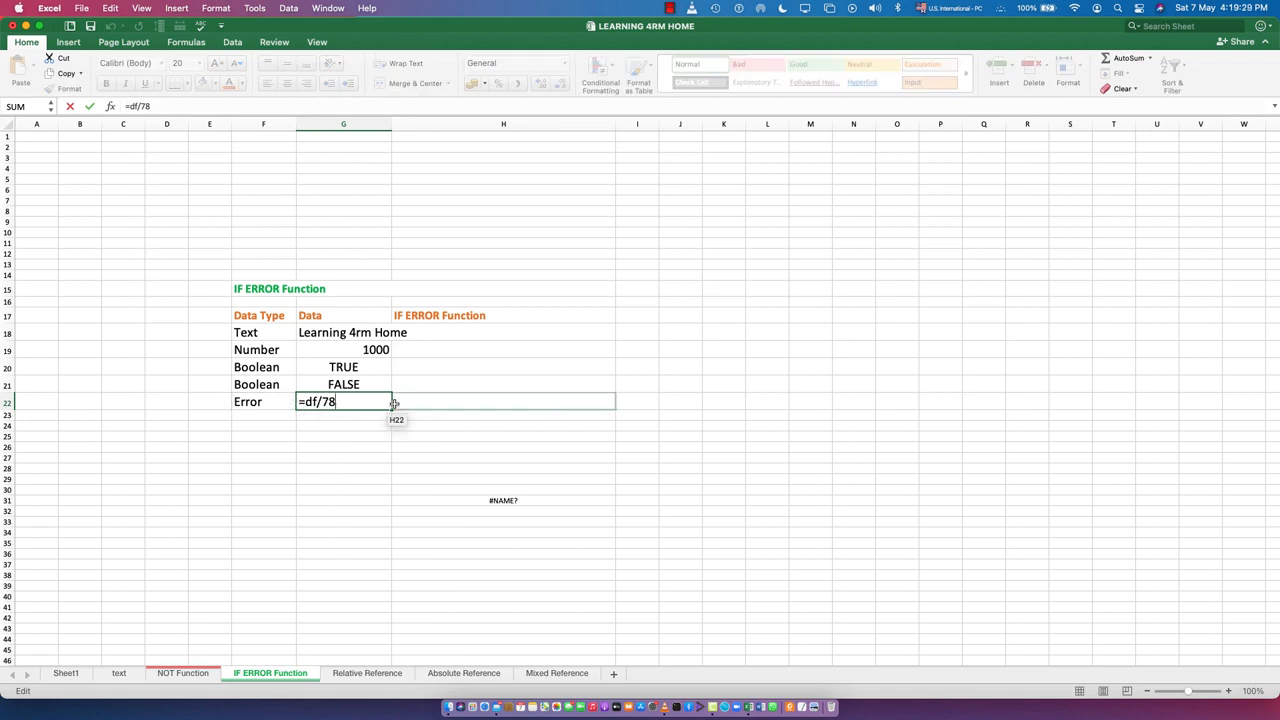
key("Return")
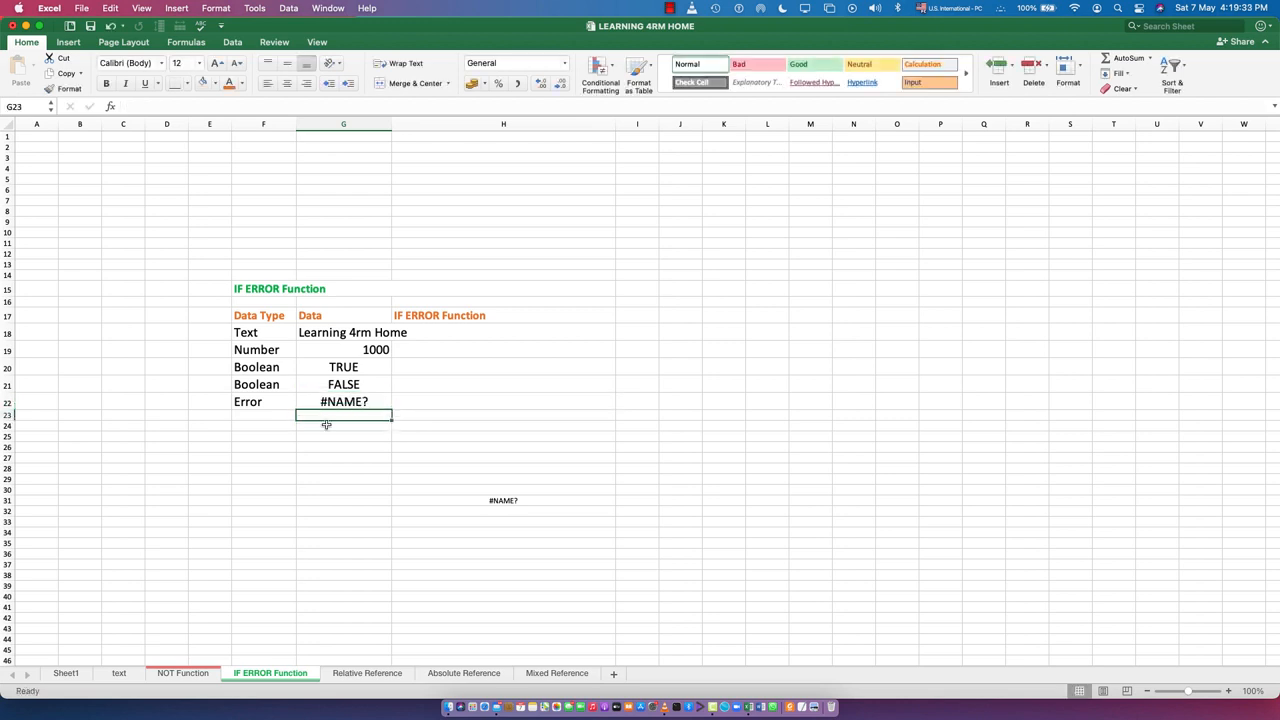
Try entering 100-=45 and then 74/fg in cell G23 as another error example
type("100")
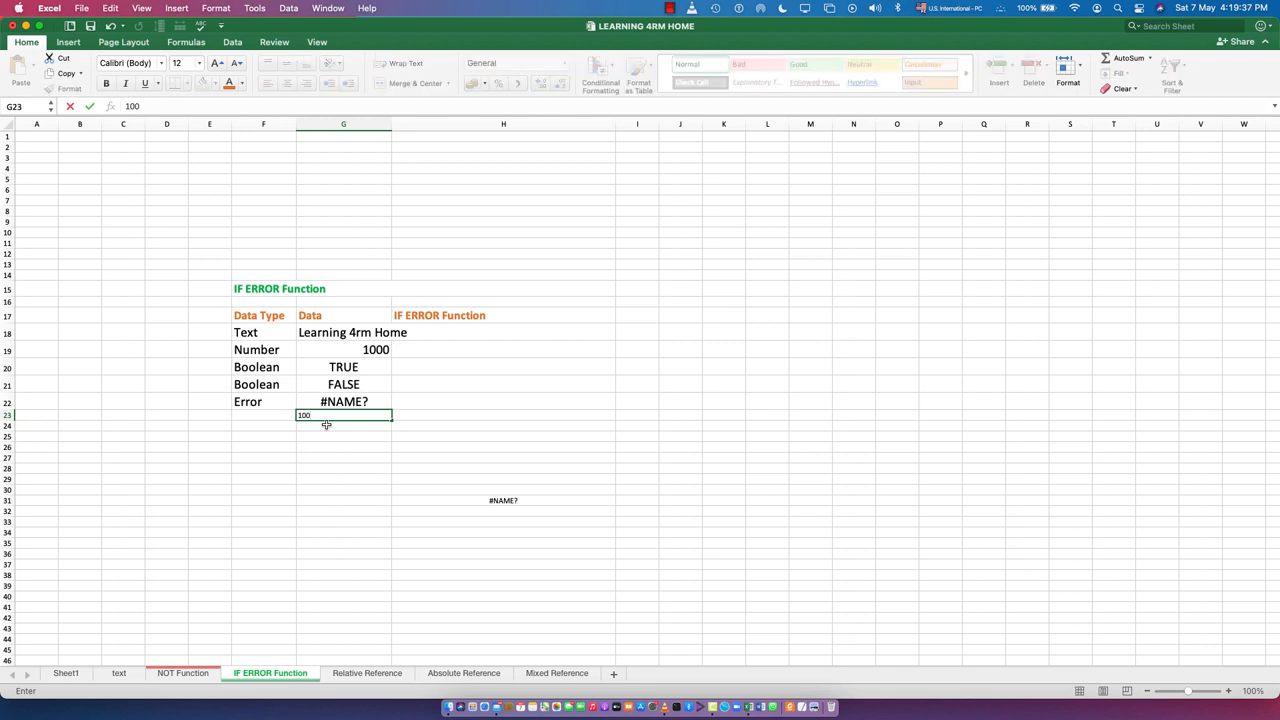
type("=45")
key("Return")
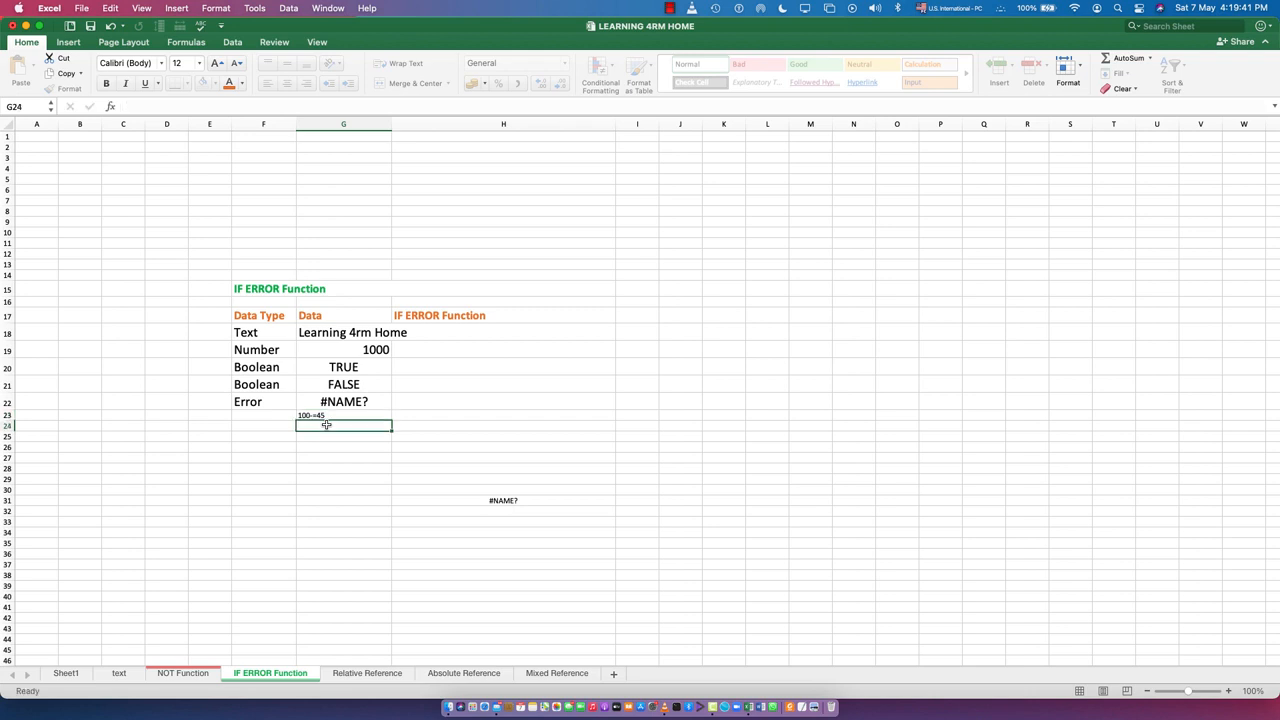
key("Up")
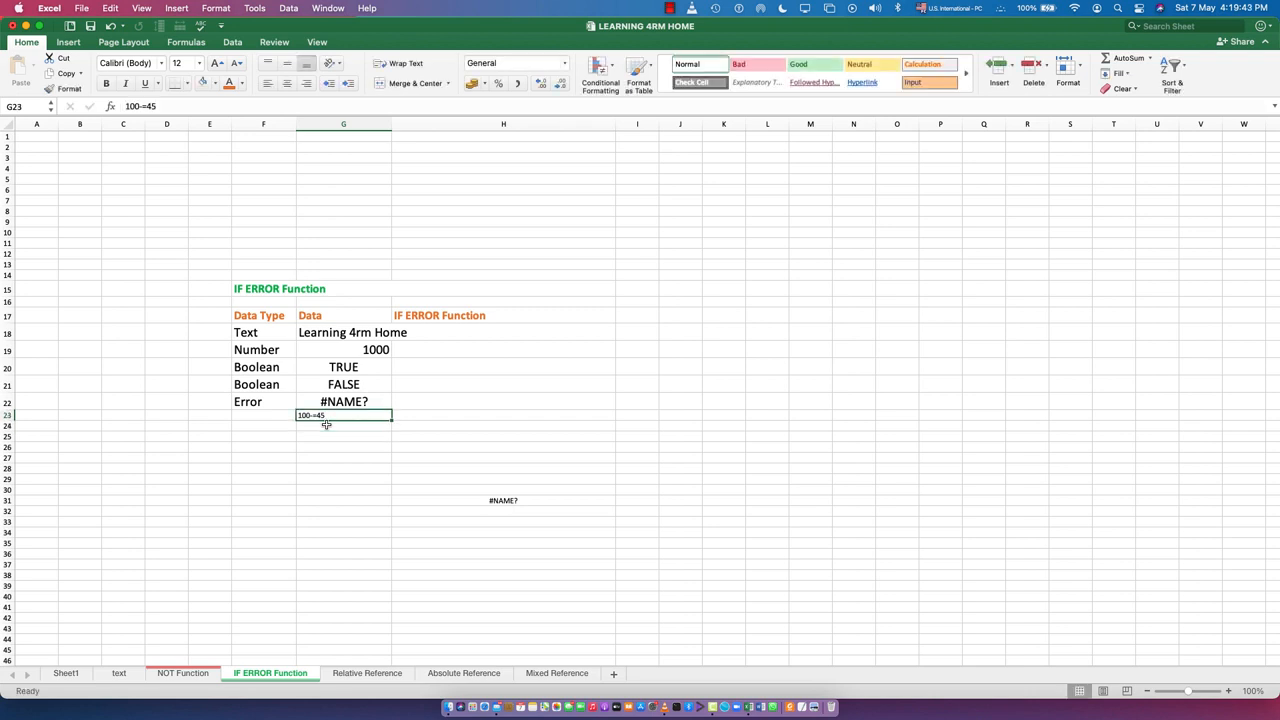
type("74/fg")
key("Return")
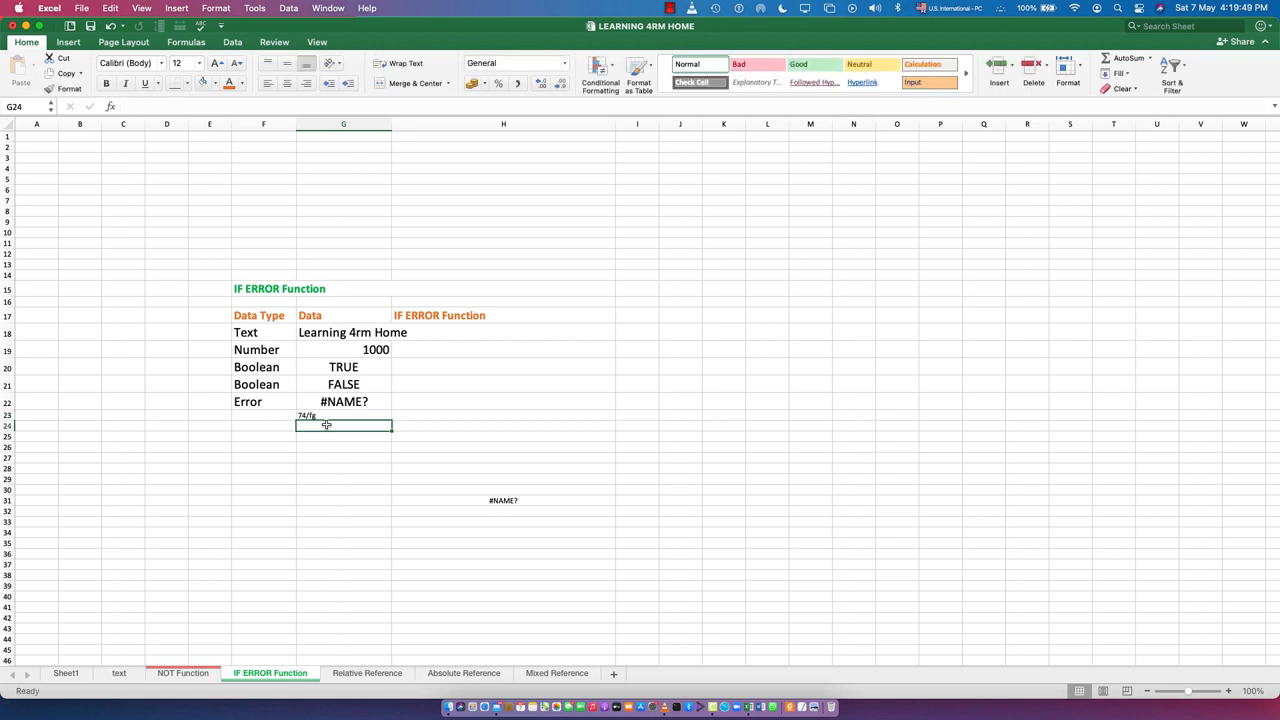
Replace the content of cell G23 with the incomplete formula =ma as a second error example
double_click(336, 420)
left_click(322, 418)
double_click(320, 418)
left_click_drag(320, 418, 295, 417)
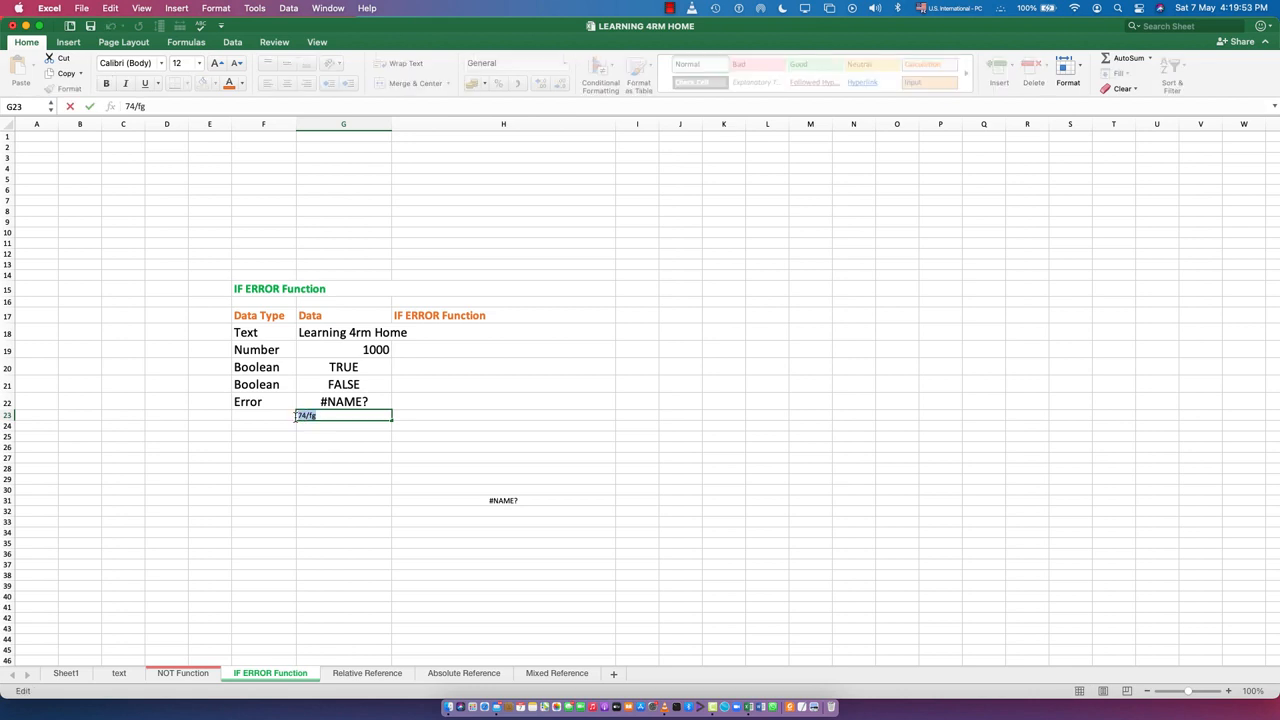
key("BackSpace")
type("=man")
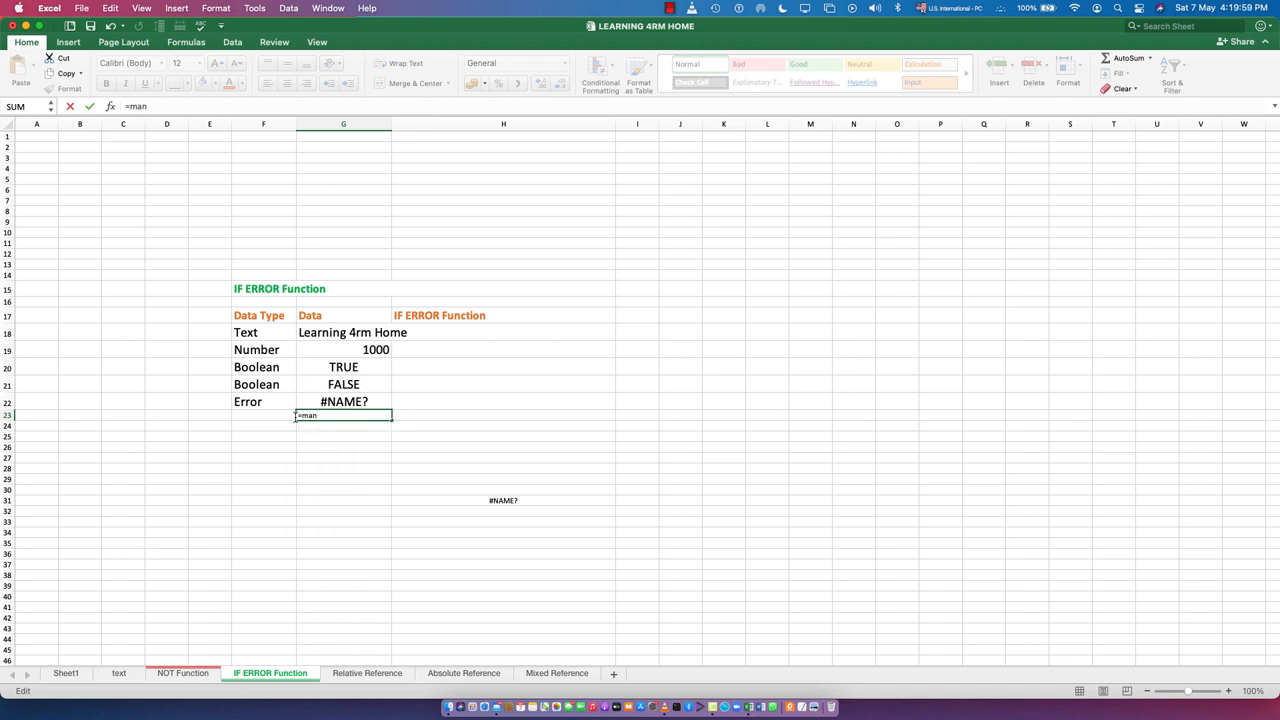
key("BackSpace")
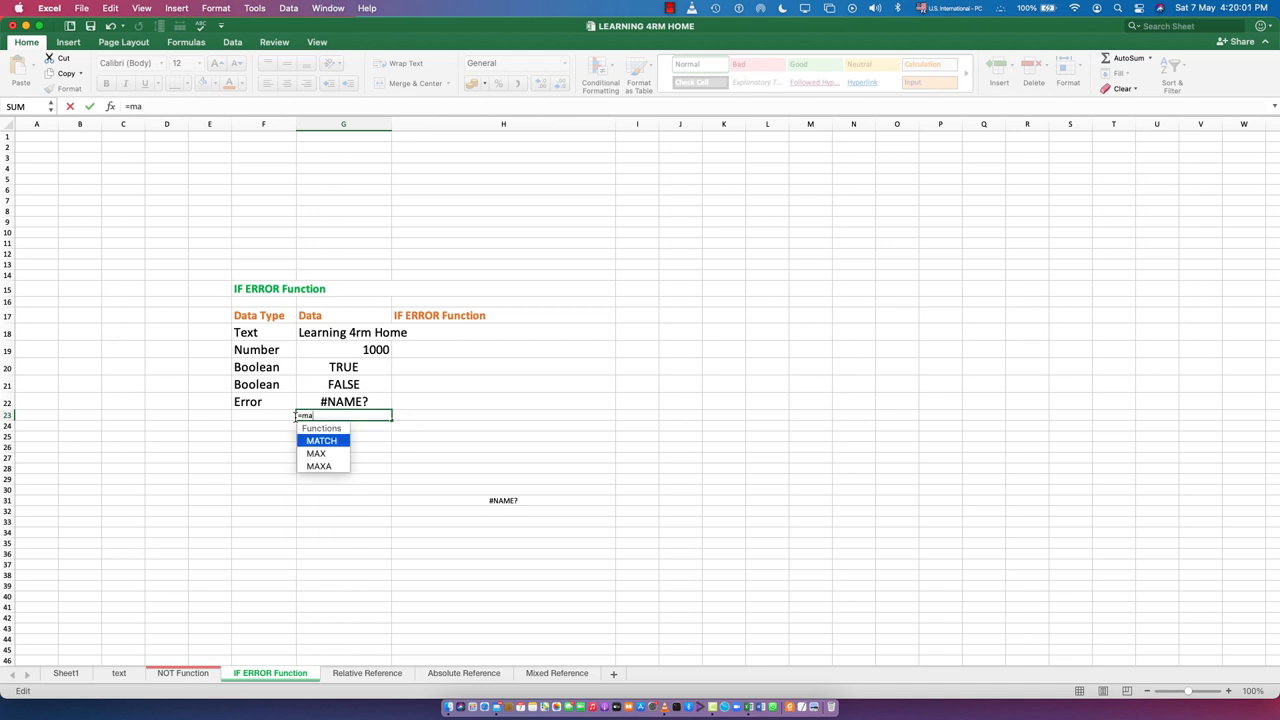
key("Down")
key("Return")
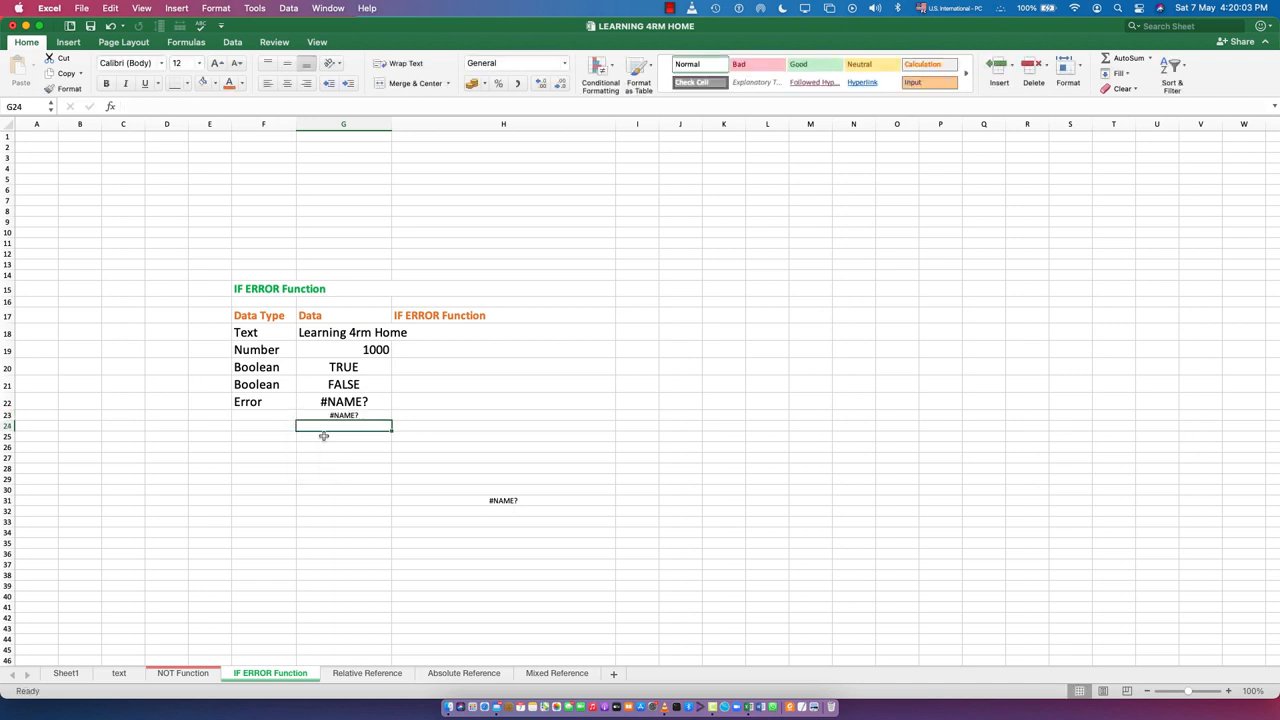
Enter the incomplete formula =min in cell G24, below the previous error example
left_click(355, 416)
left_click(349, 426)
type("=min")
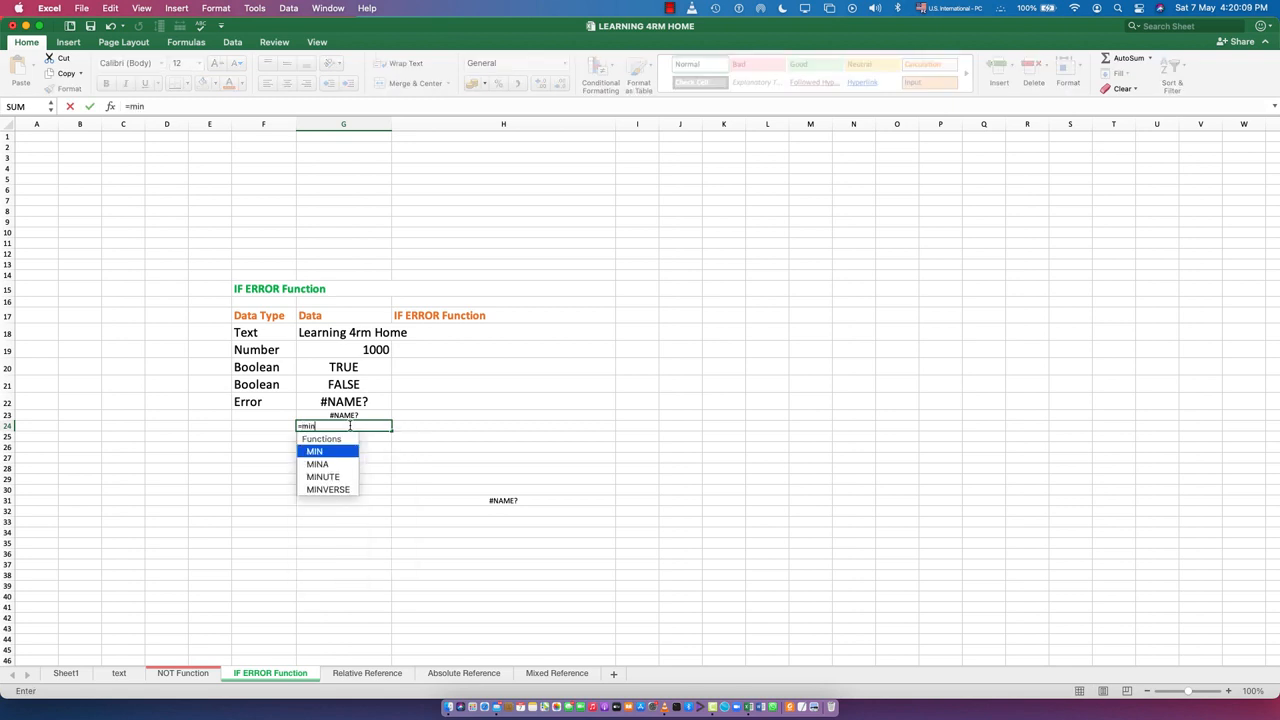
key("Return")
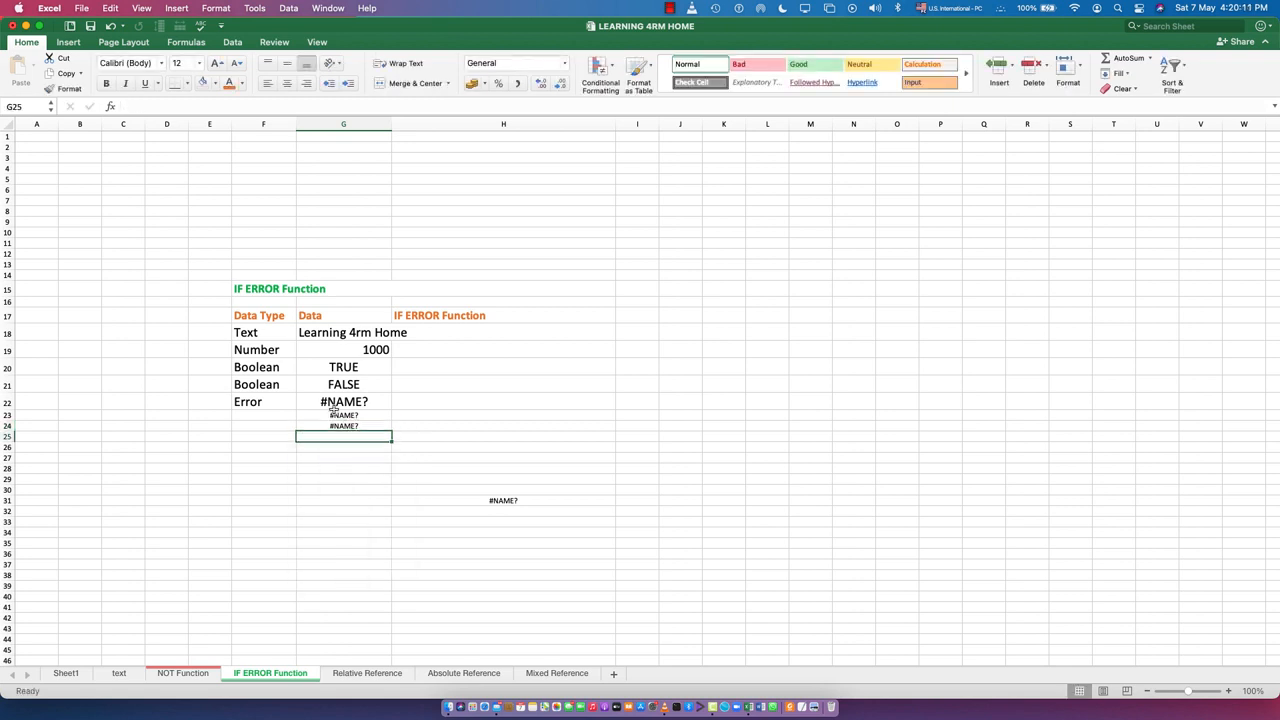
Enlarge the font of the error examples in cells G23:G24 by three size increments
left_click_drag(316, 415, 333, 428)
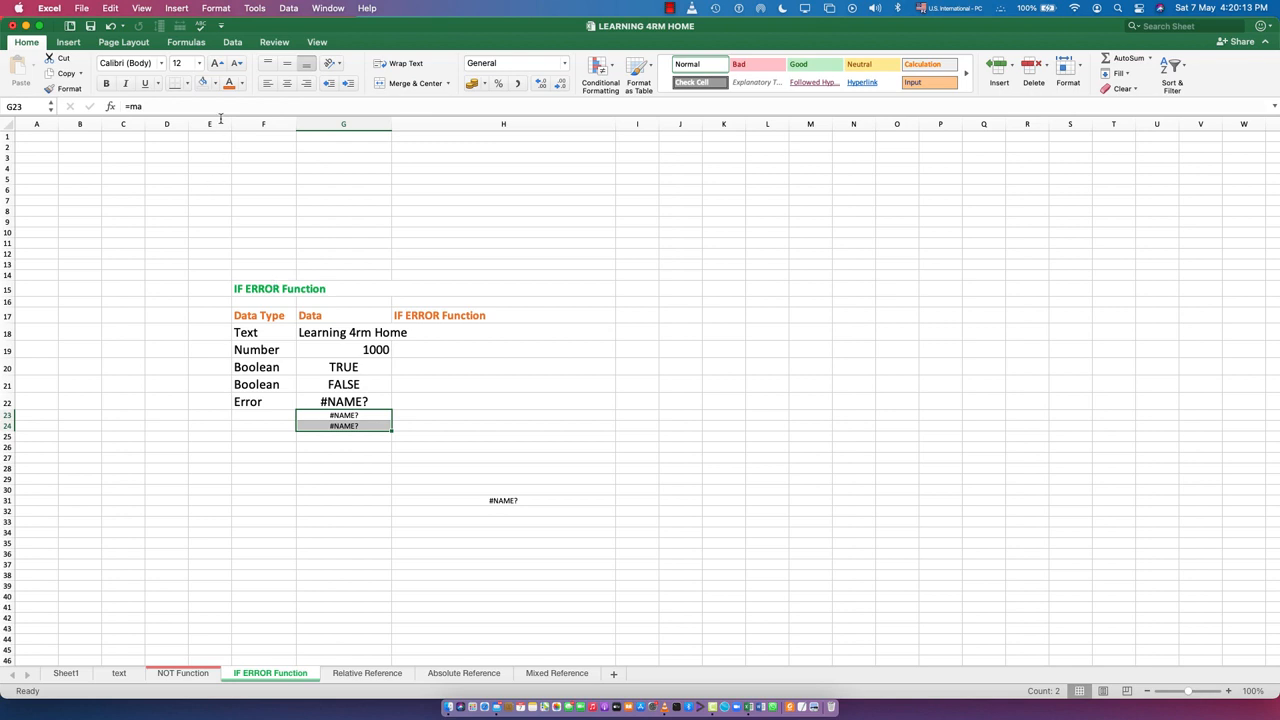
left_click(222, 64)
left_click(222, 64)
left_click(222, 64)
left_click(345, 483)
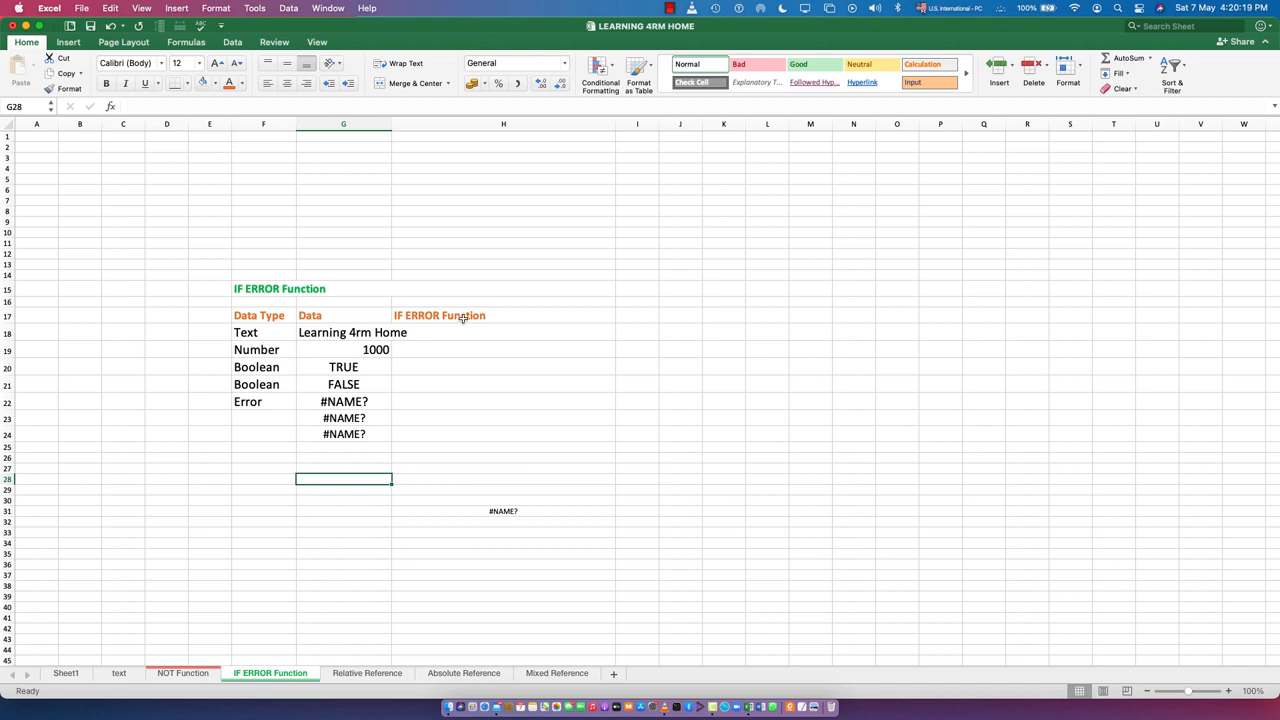
Try to start a formula with the suggested IFERROR function in cell H18 of the IF ERROR Function column
left_click(434, 333)
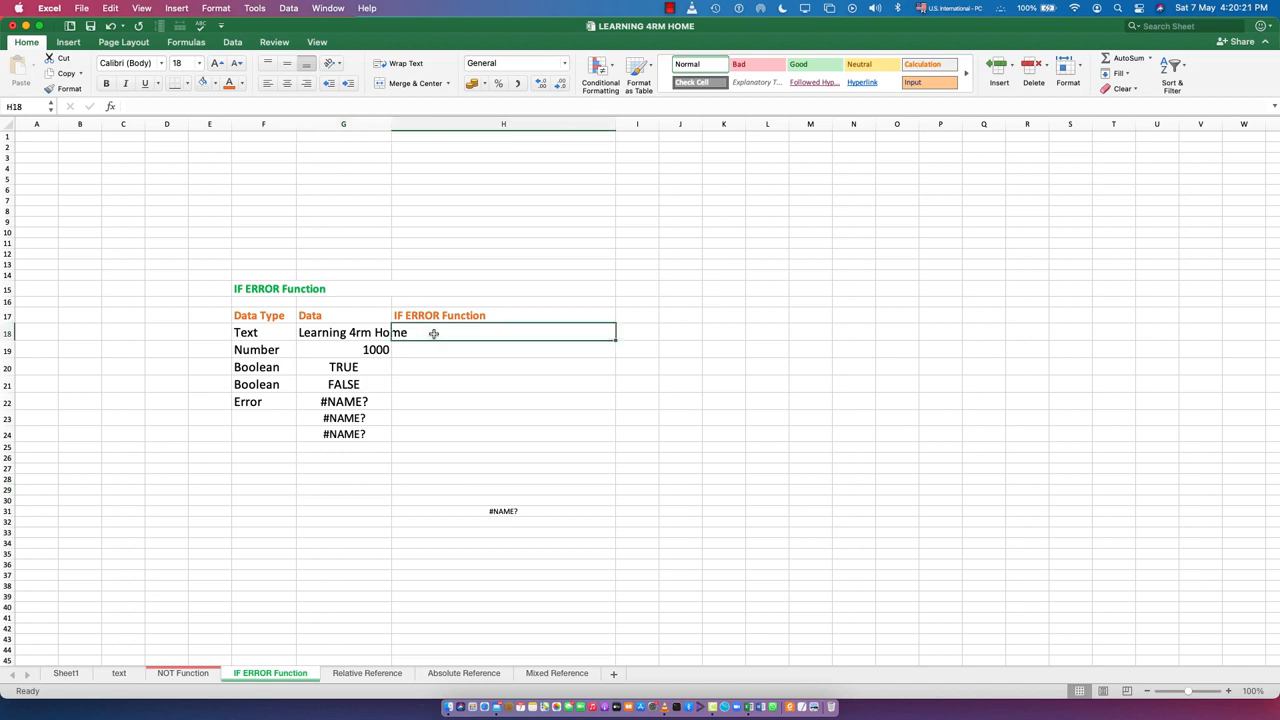
type("=")
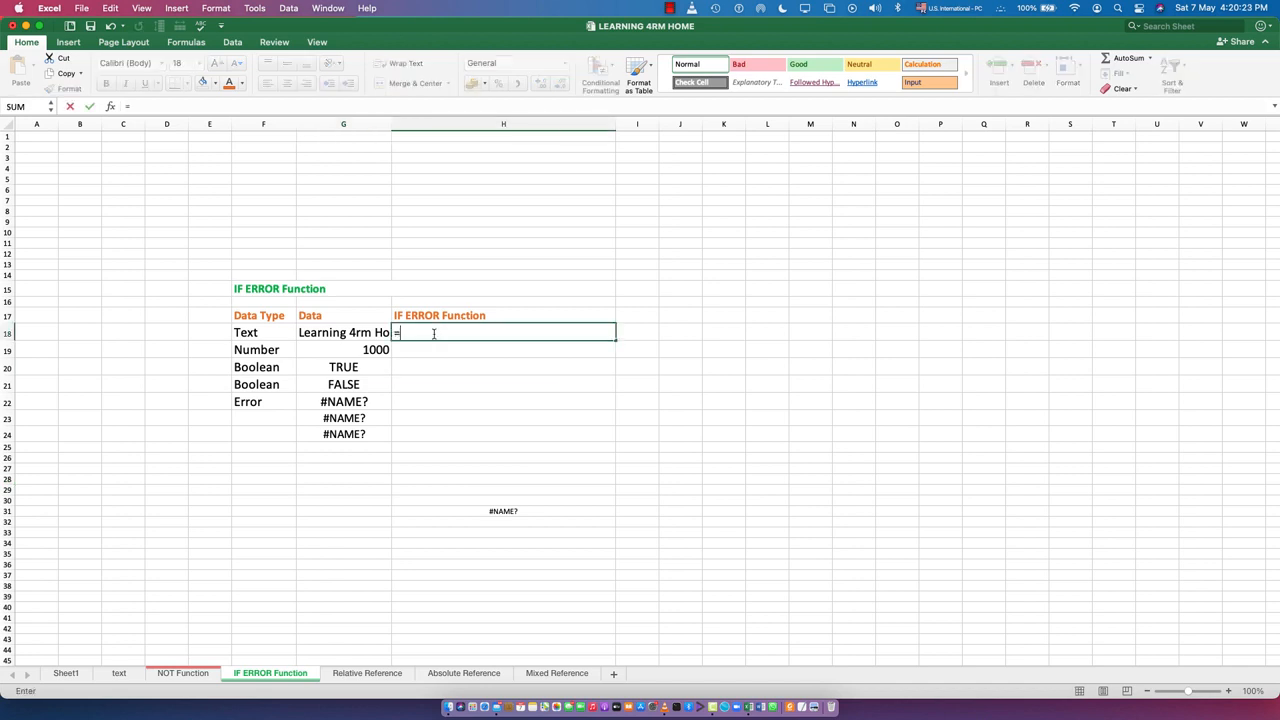
type("if")
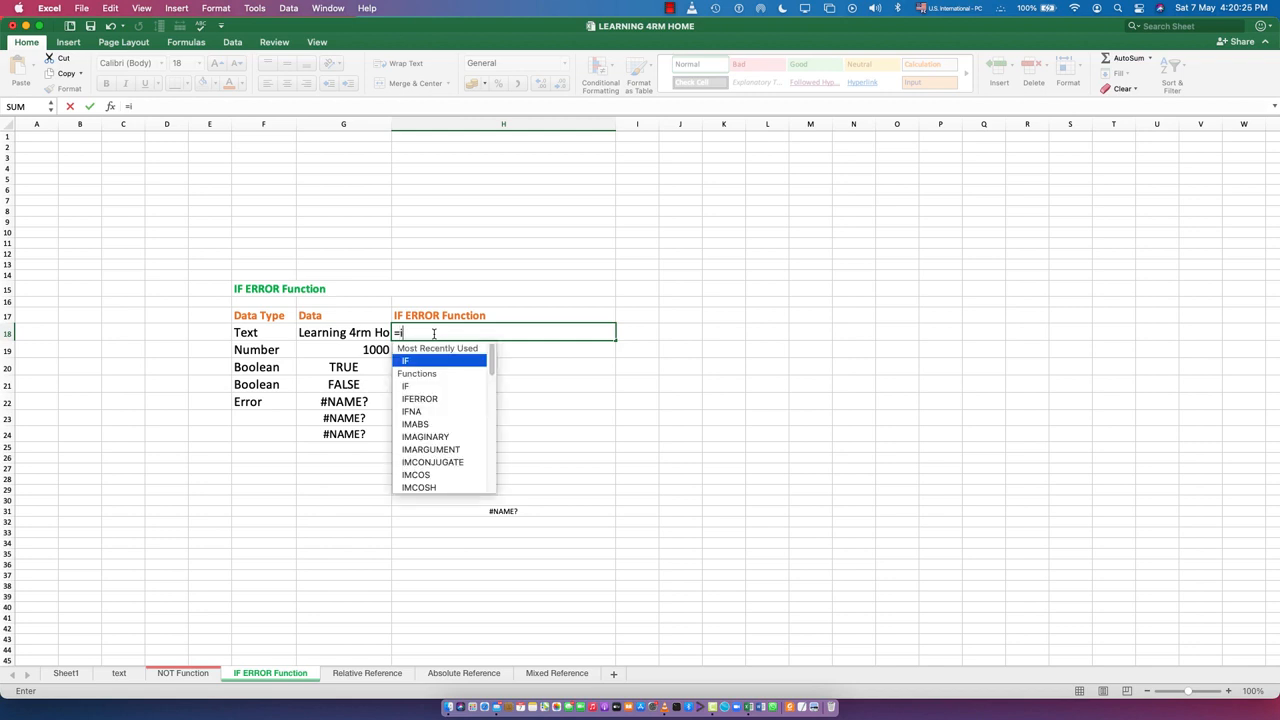
key("Down")
key("Down")
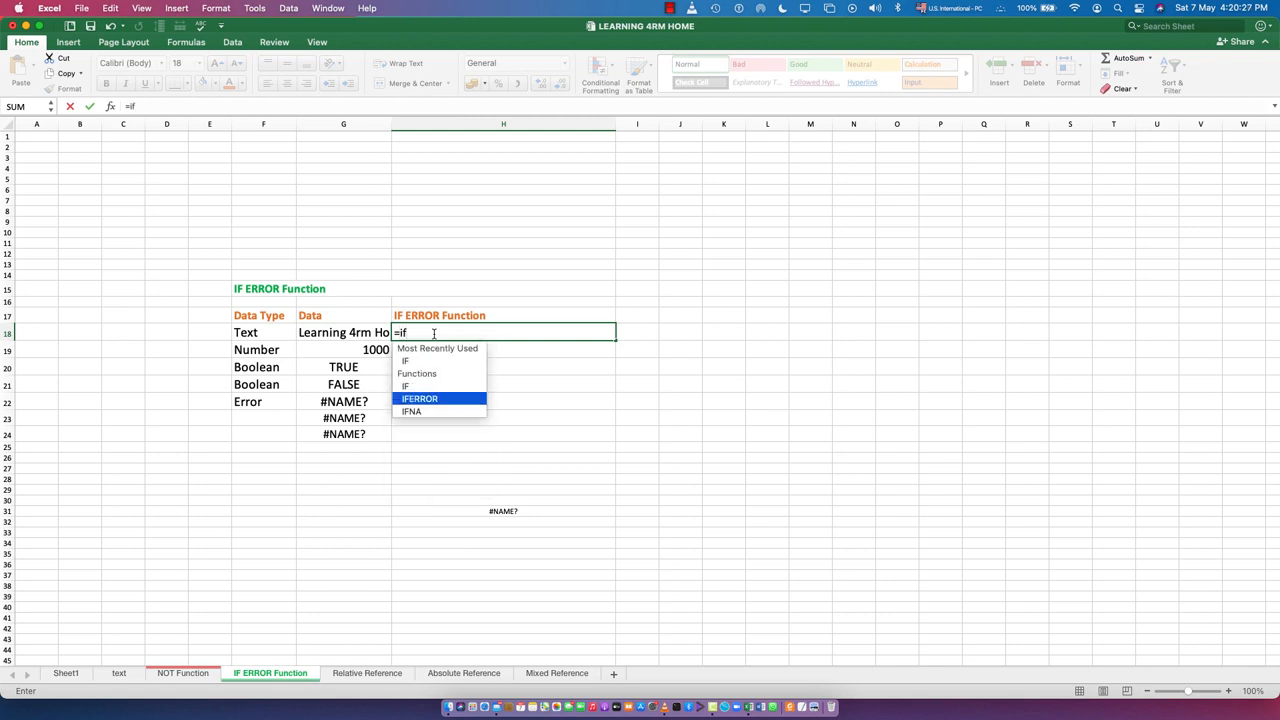
key("Return")
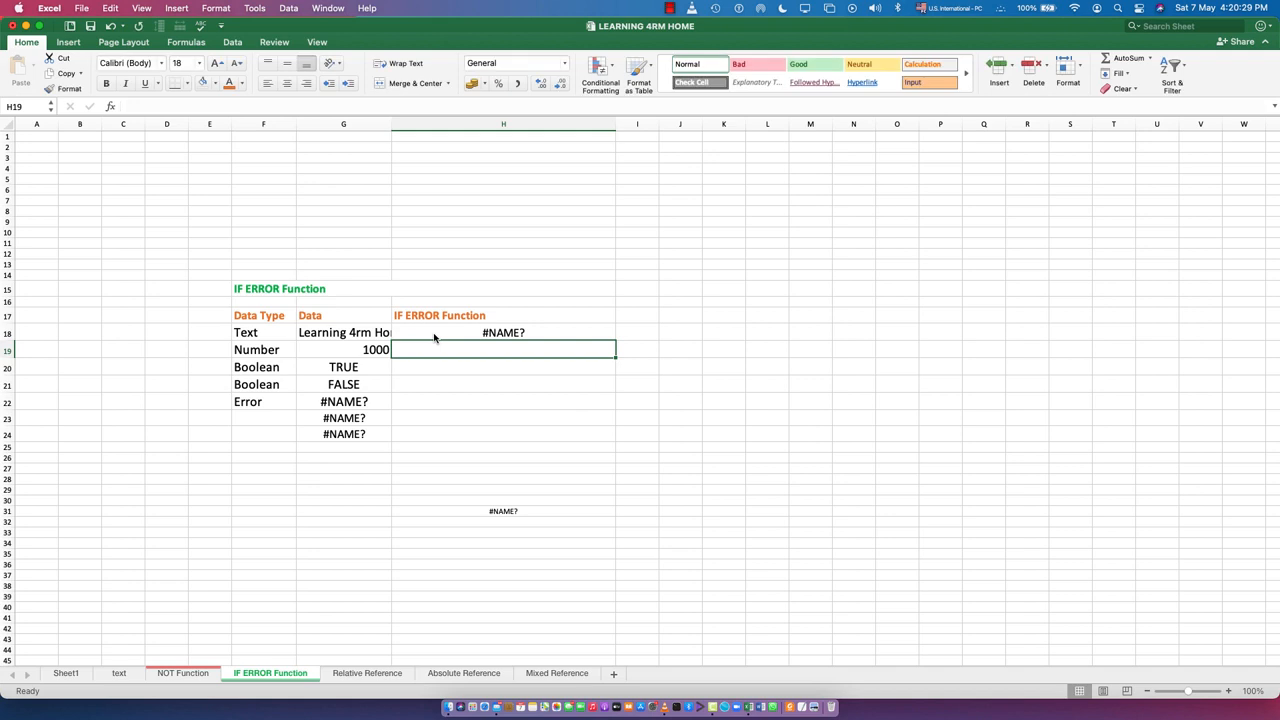
Replace the incomplete formula in cell H18 with IFERROR() and try to reference cell G18 in it
double_click(448, 331)
left_click(410, 341)
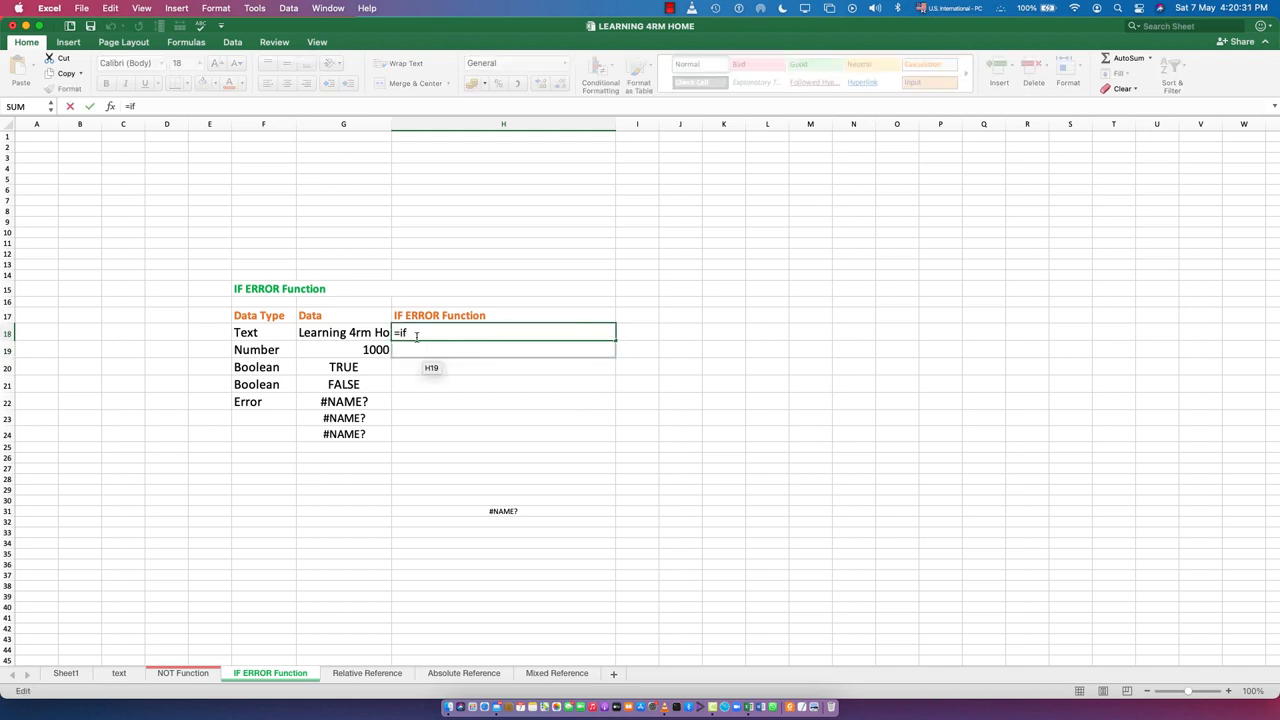
key("BackSpace")
key("BackSpace")
key("BackSpace")
type("IFERROR(")
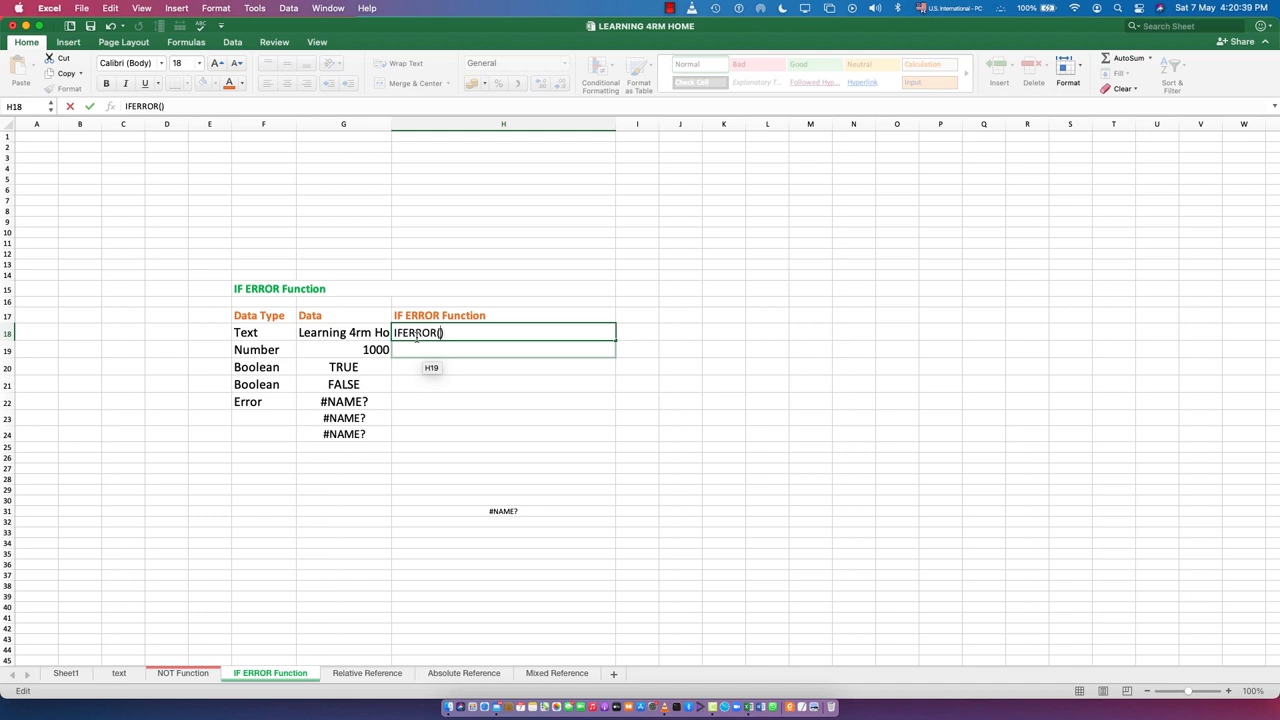
key("Tab")
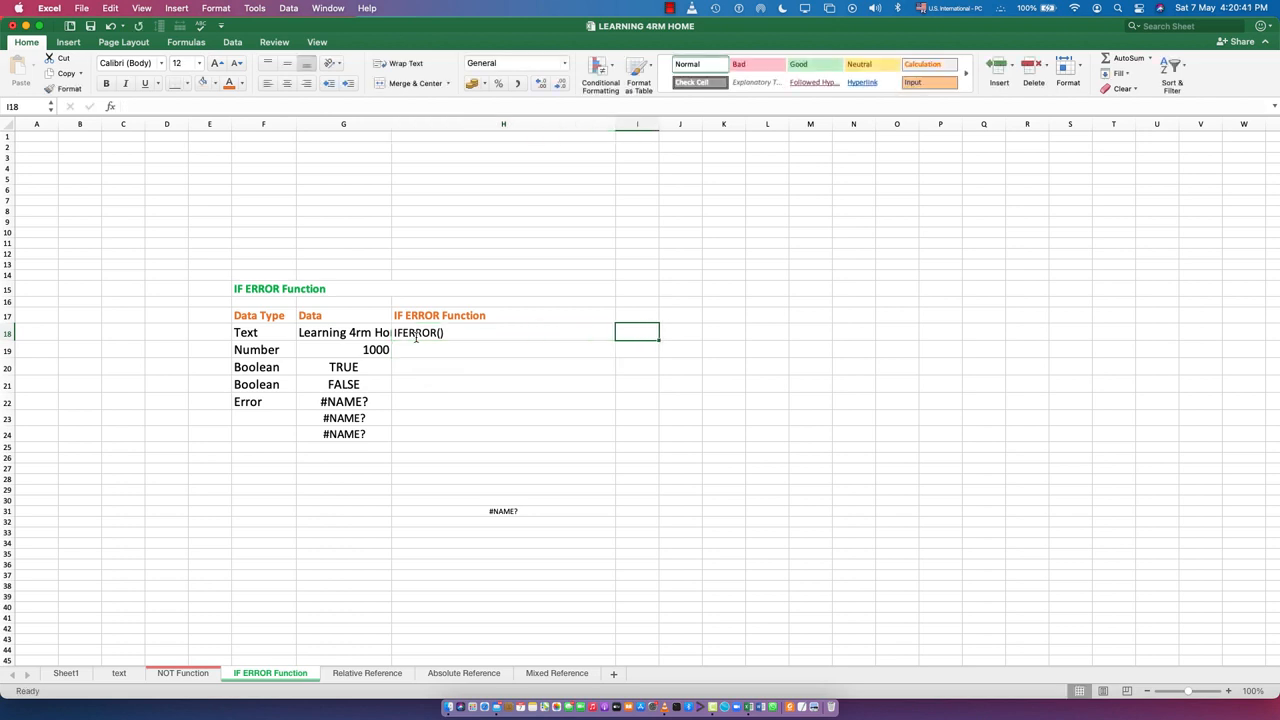
double_click(450, 334)
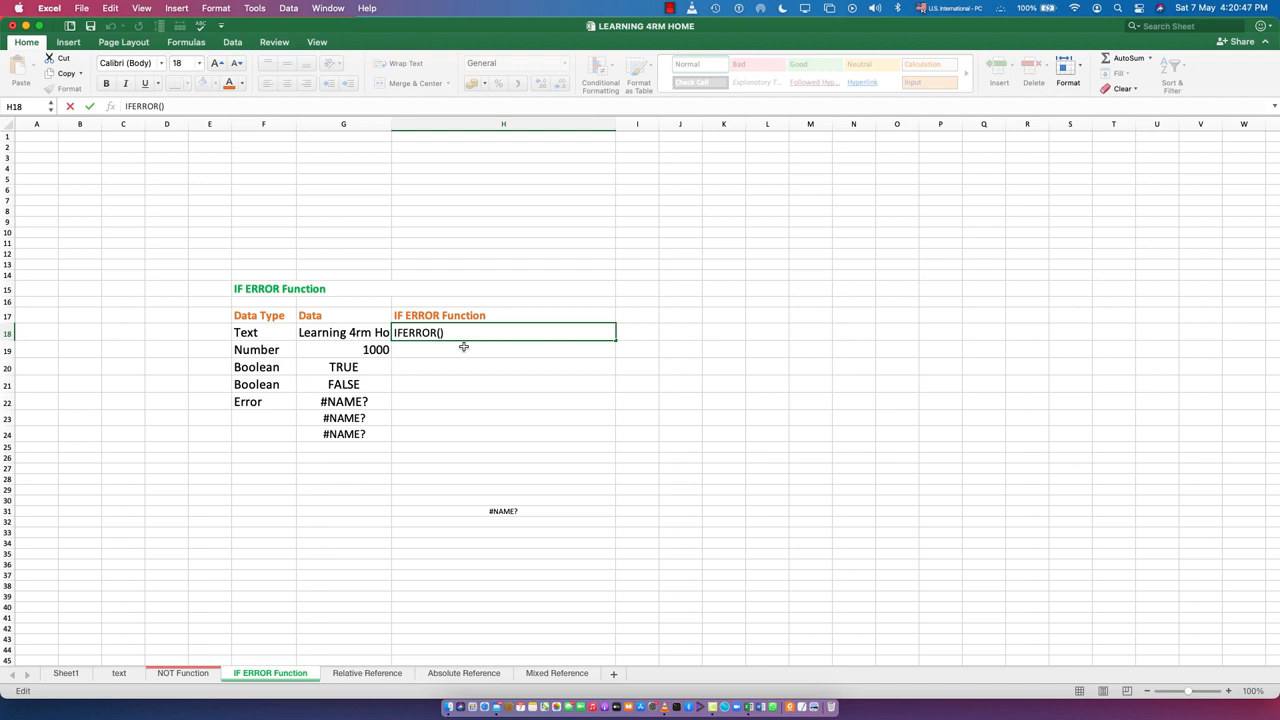
left_click(335, 333)
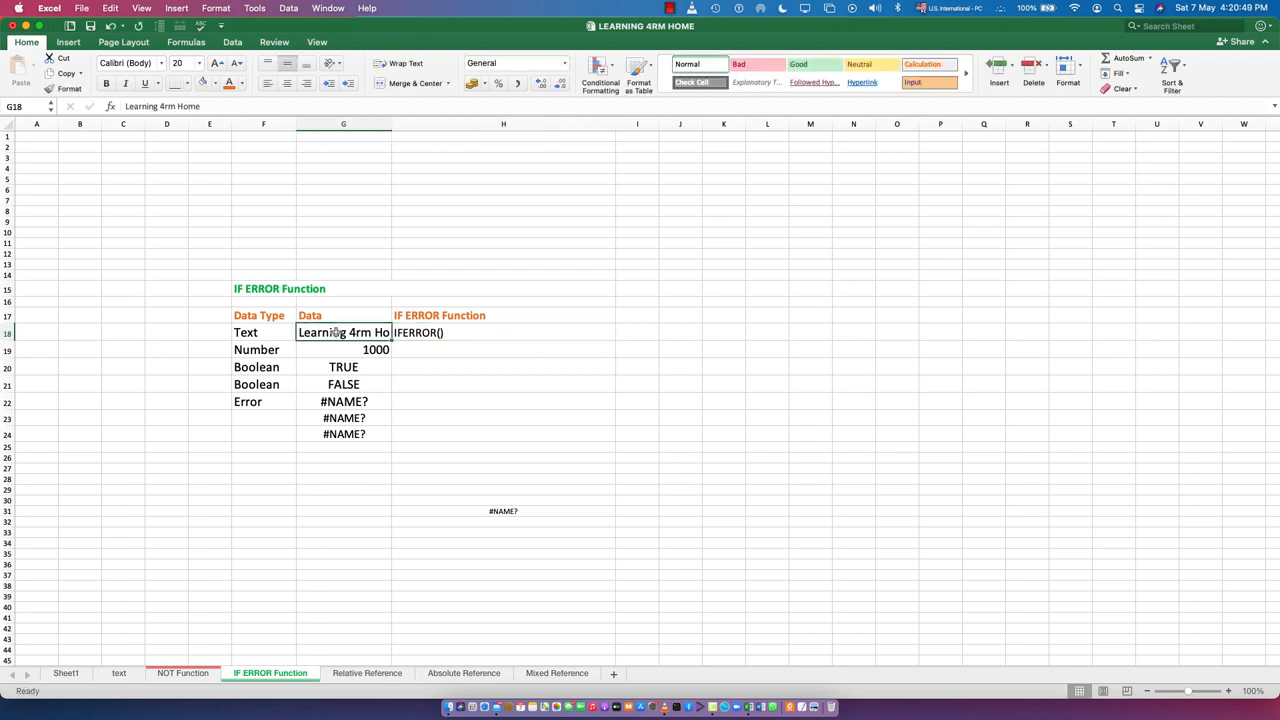
Replace the content of cell H18 with an IFERROR formula that checks G18 and uses an empty string as the error value
double_click(438, 332)
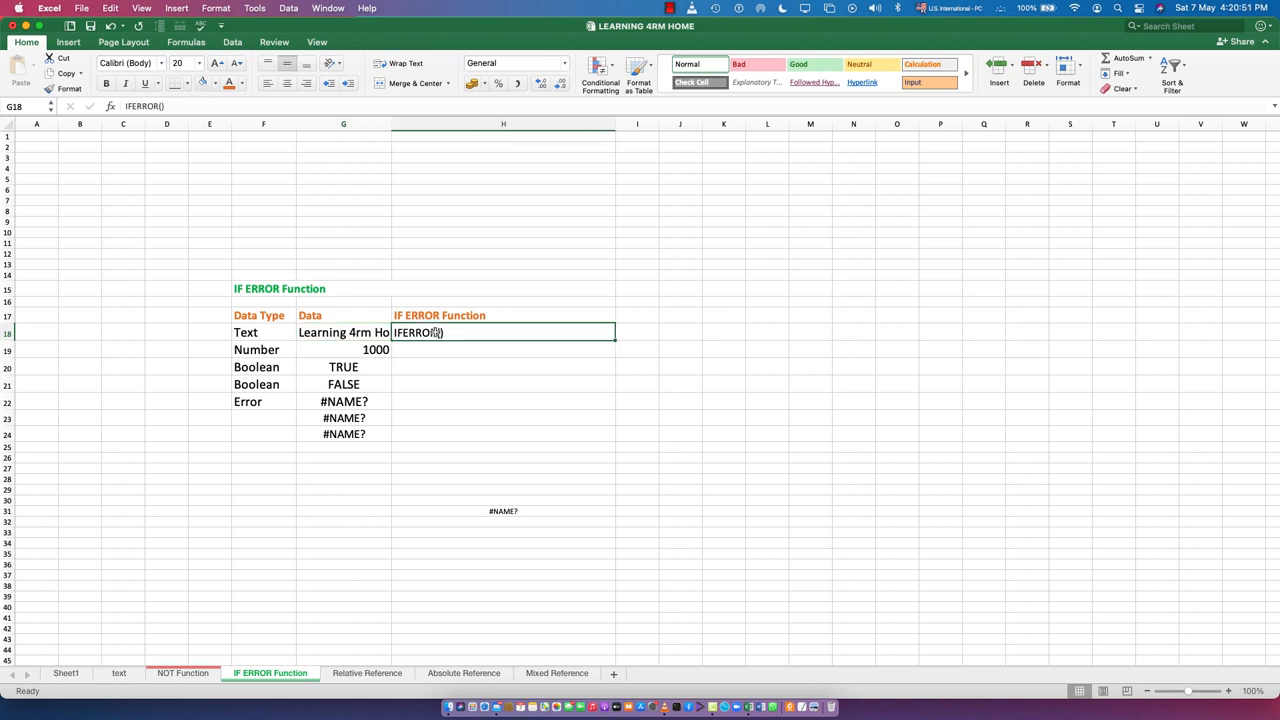
left_click_drag(469, 334, 390, 333)
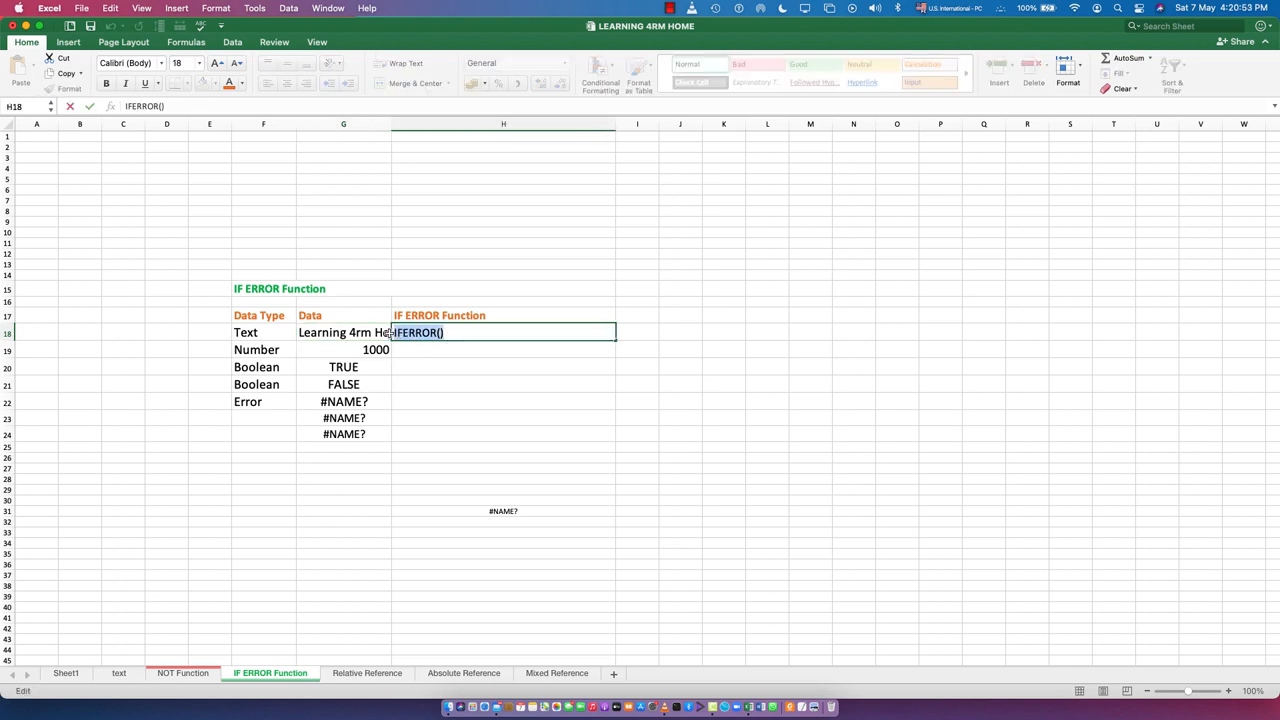
type("=")
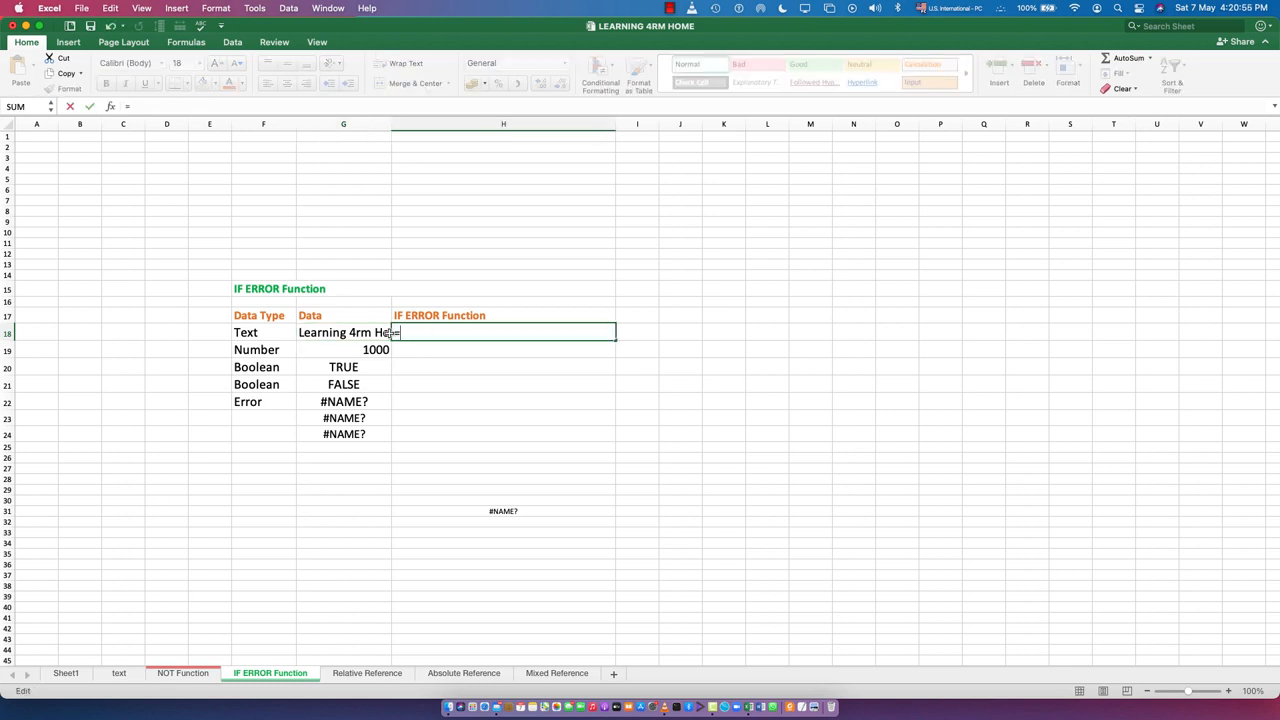
type("if")
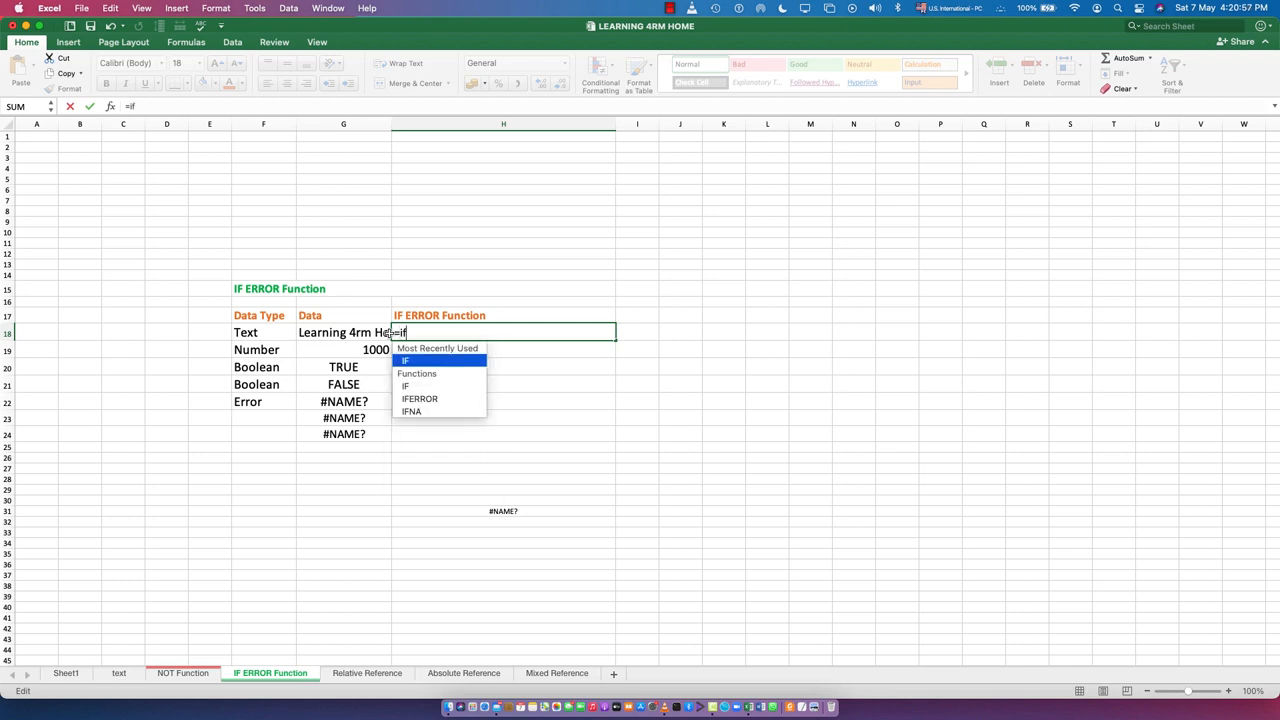
type("error")
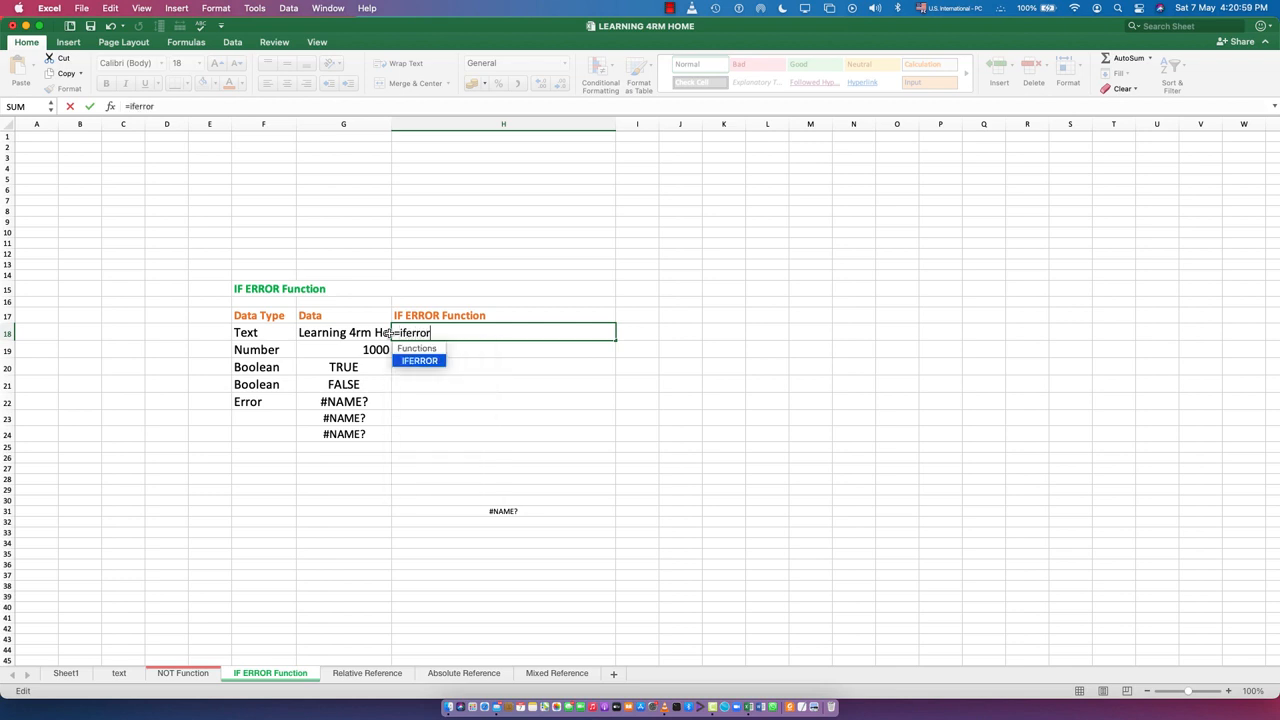
type("()")
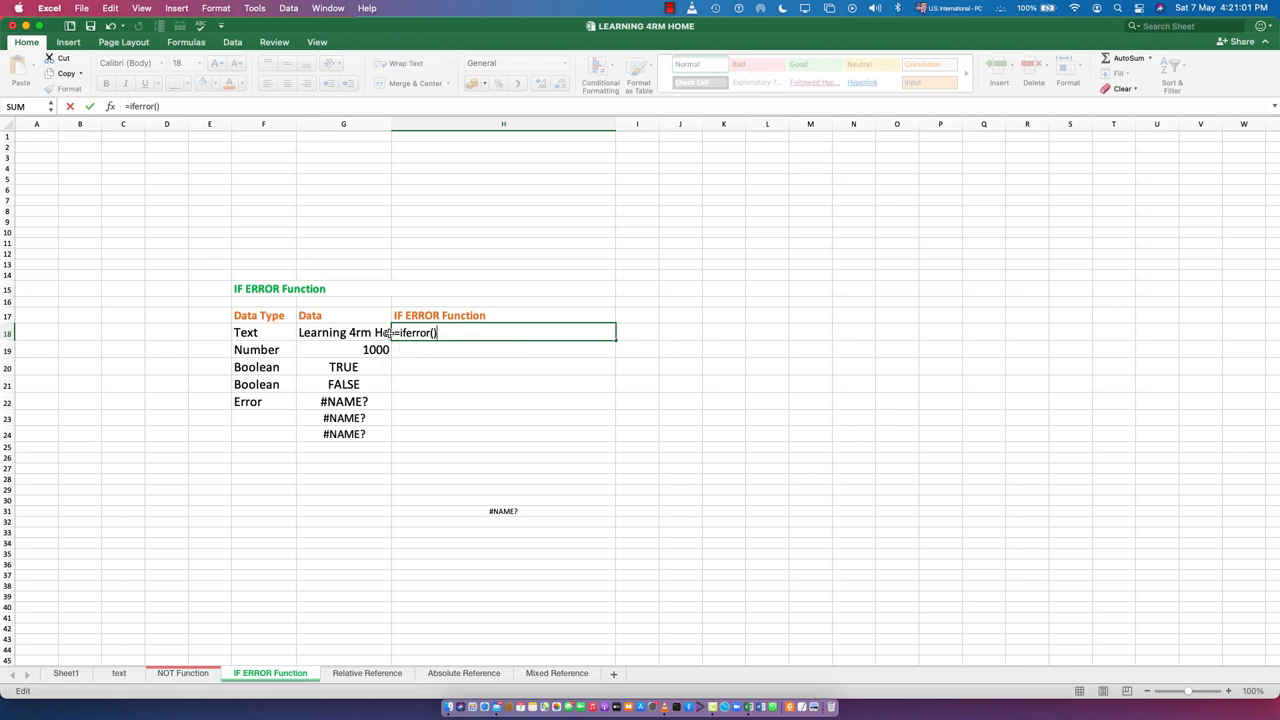
key("Left")
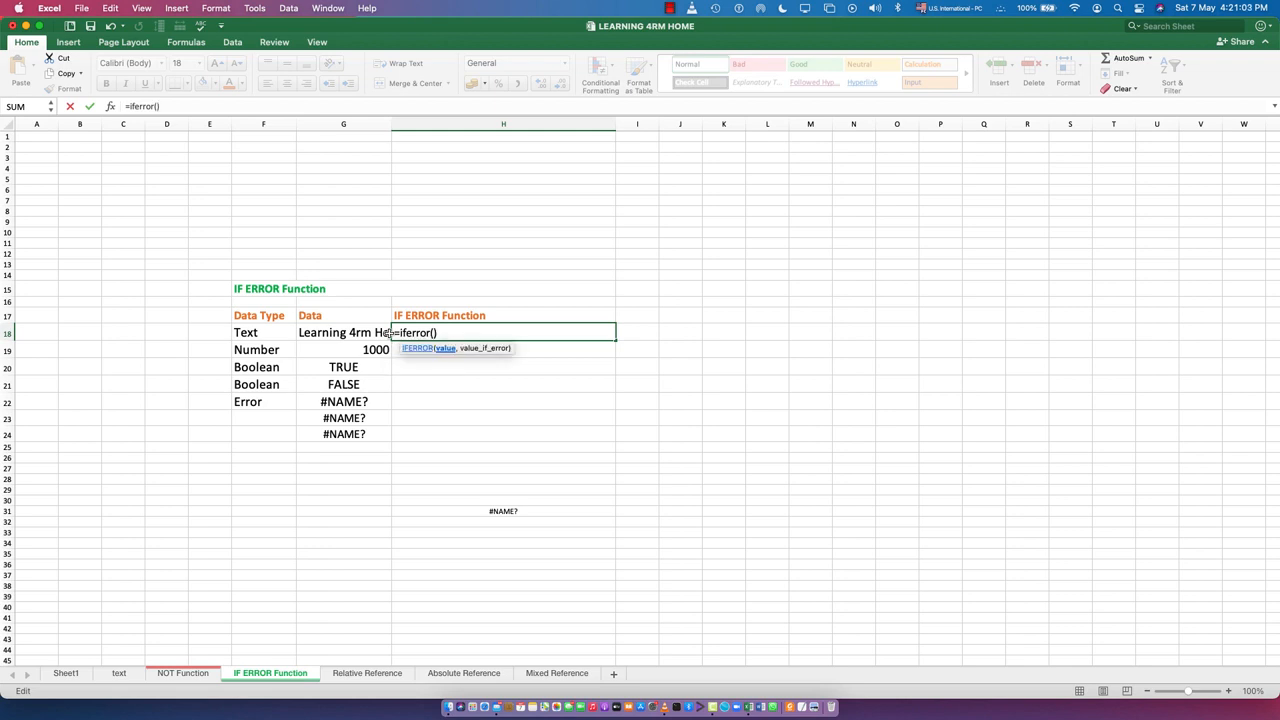
left_click(329, 335)
type(",")
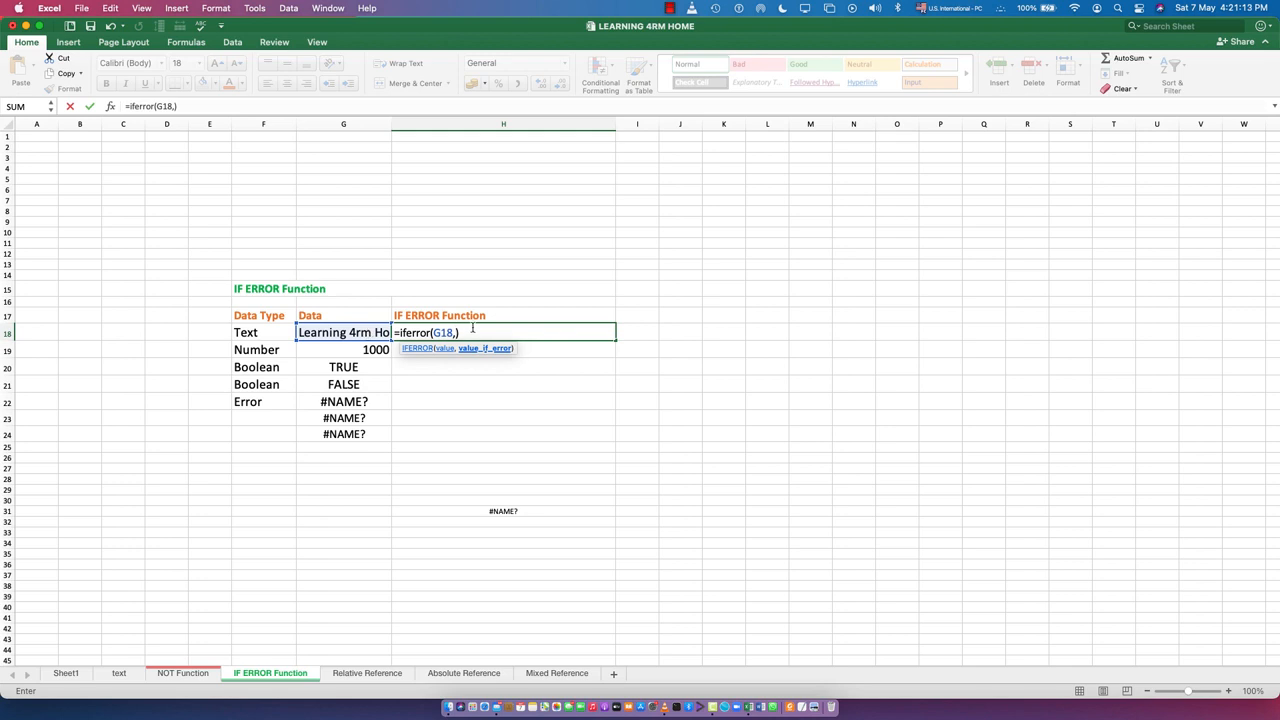
type("\"\"")
key("Left")
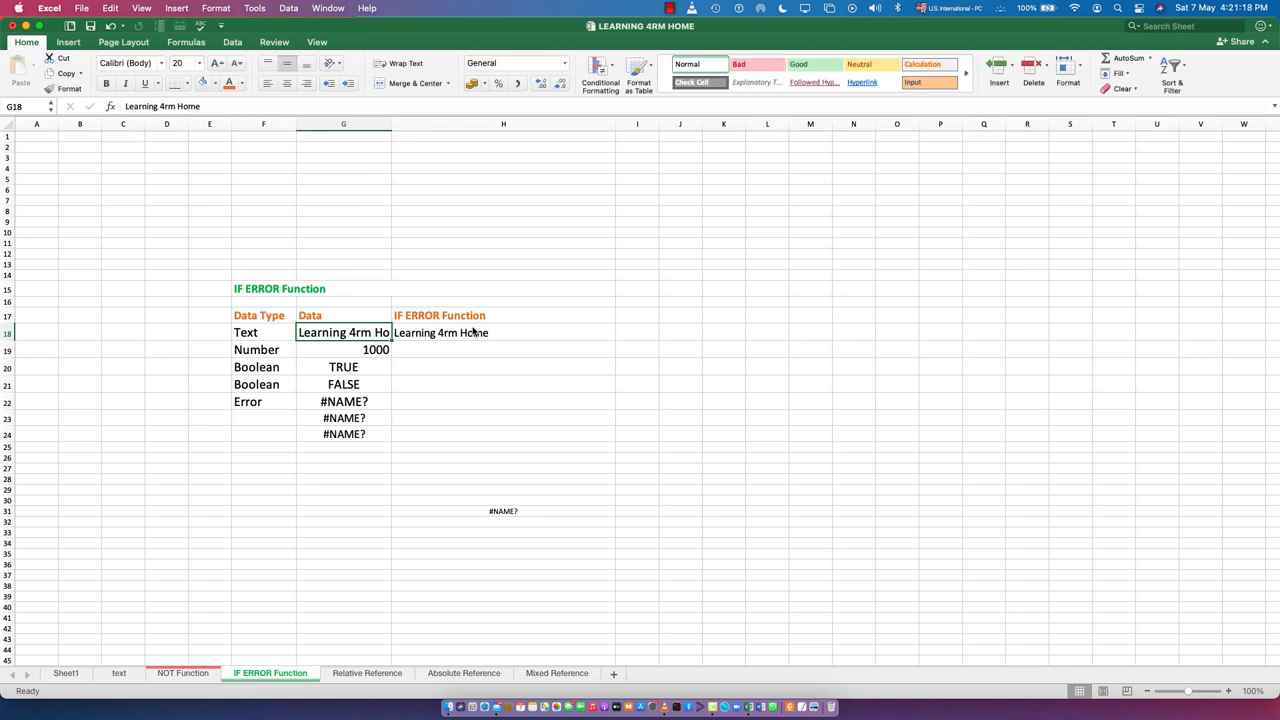
Set the error value of the IFERROR formula in H18 to the text "The Data Type Text Is an error"
double_click(468, 333)
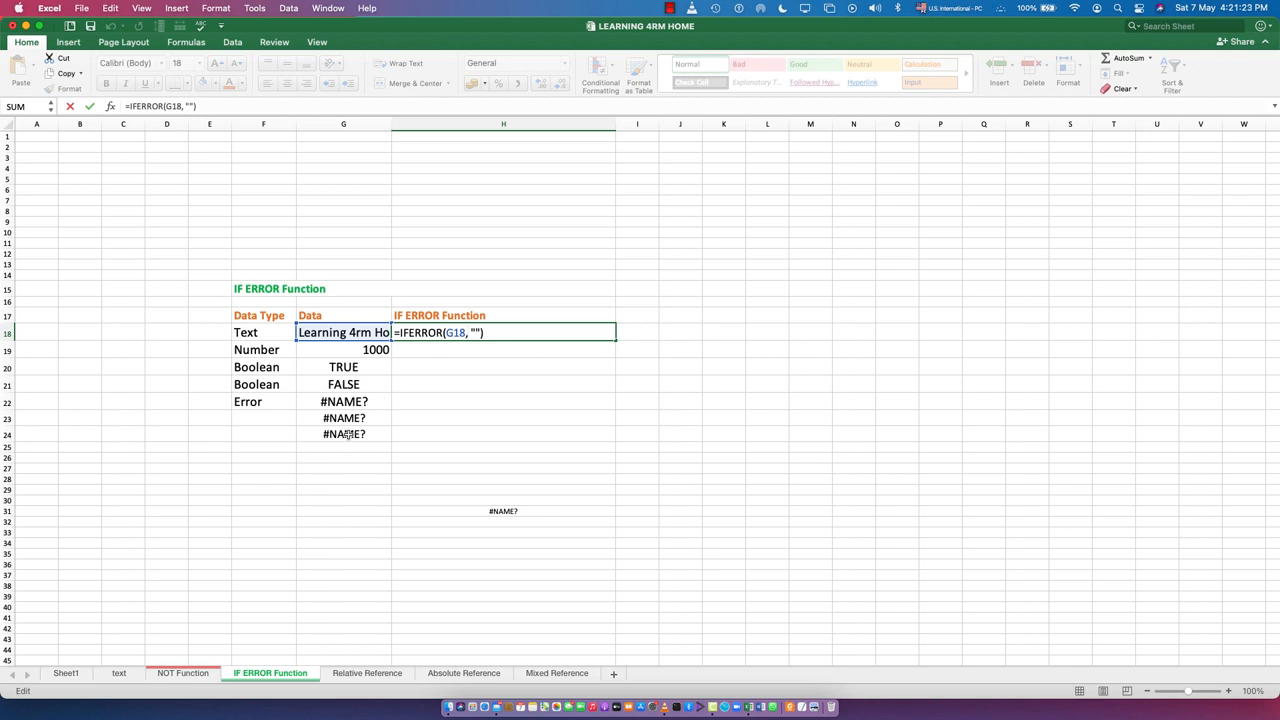
left_click(476, 332)
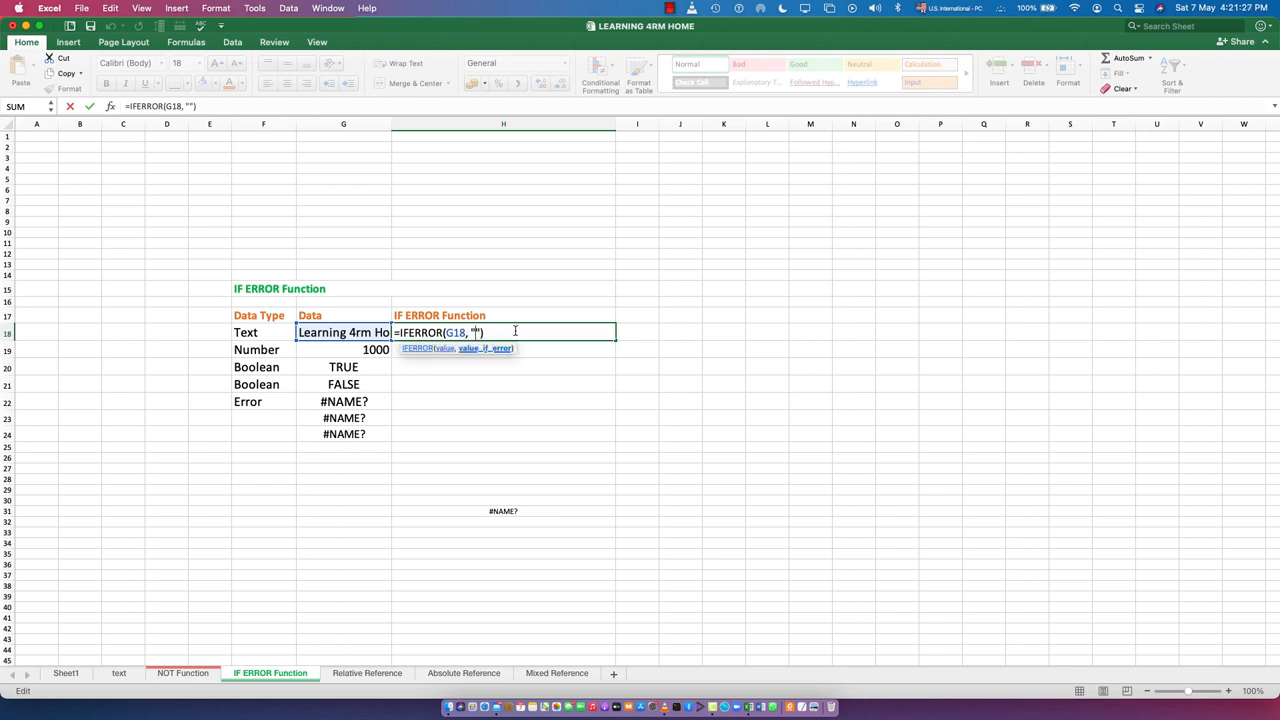
type("The")
type(" Data Type")
type(" Text ")
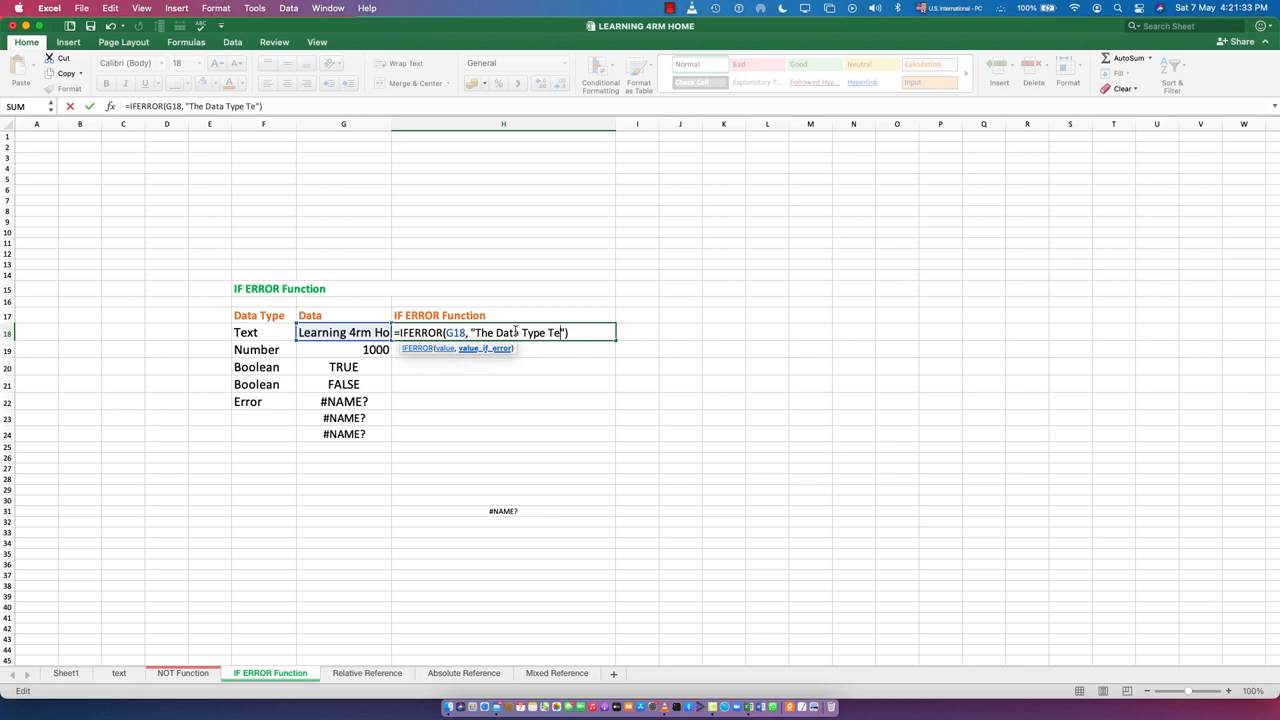
type("Is ")
type("ana")
key("BackSpace")
key("BackSpace")
type("error")
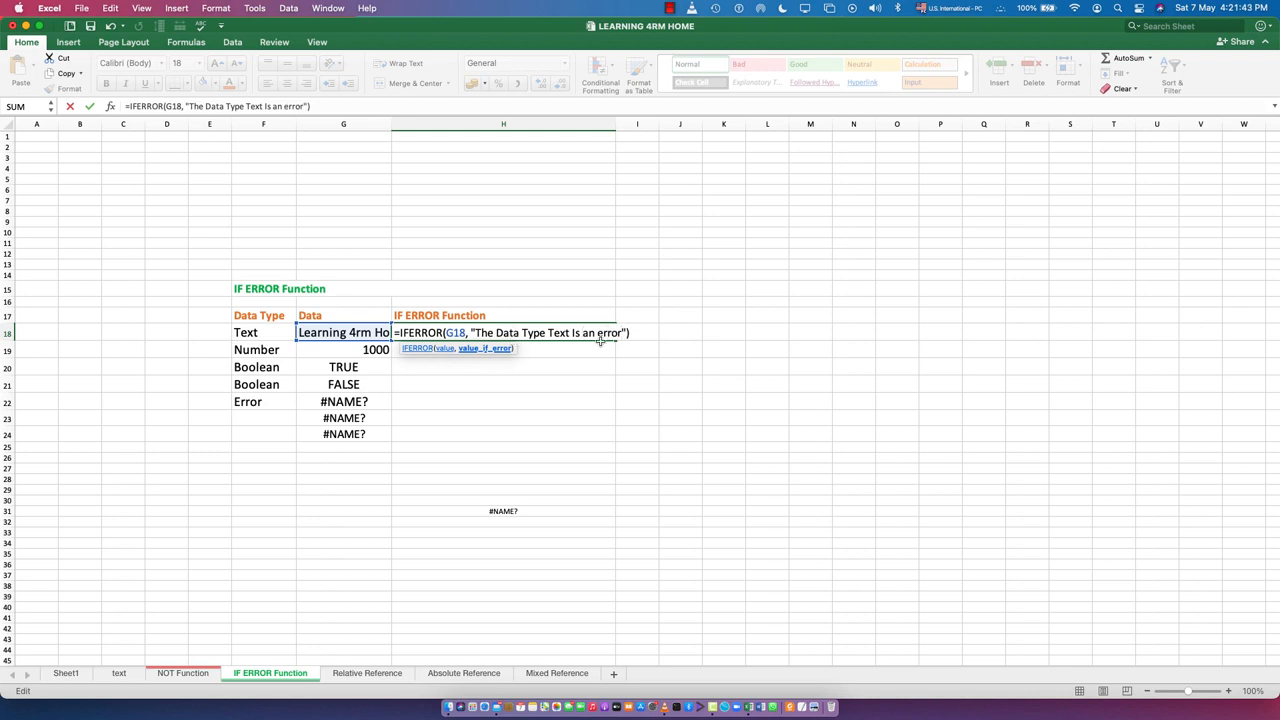
left_click(638, 335)
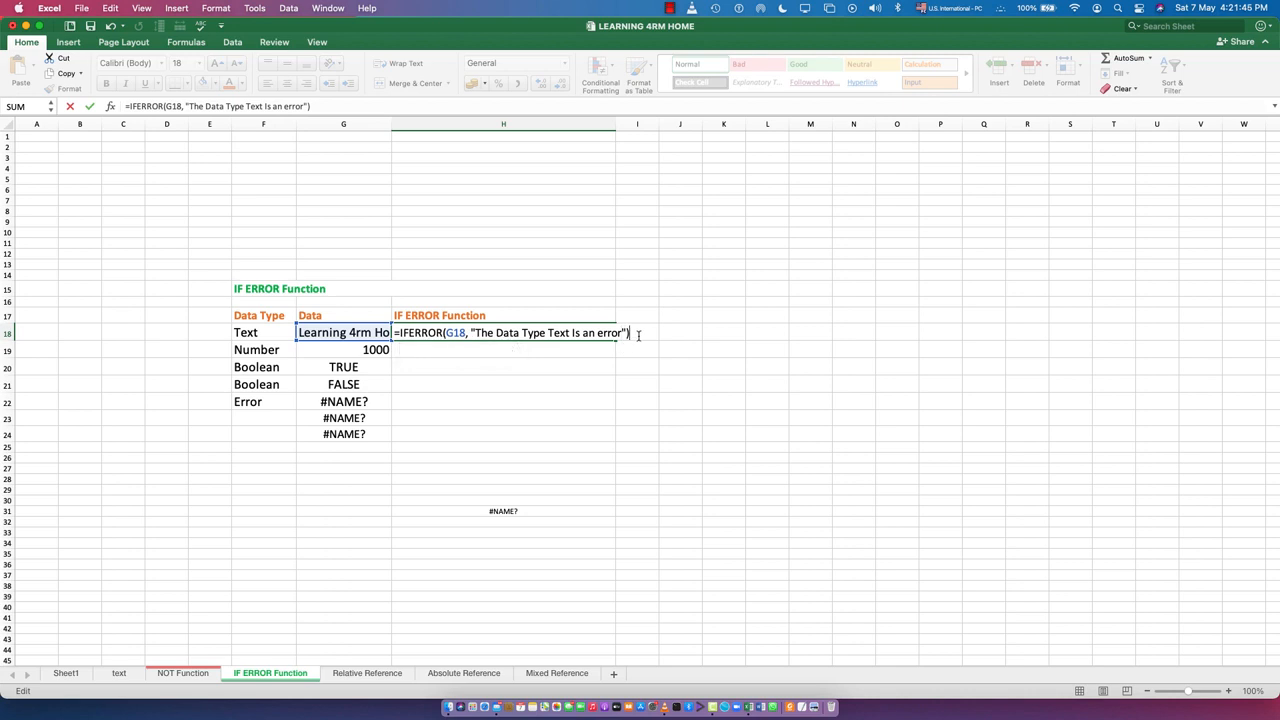
key("Return")
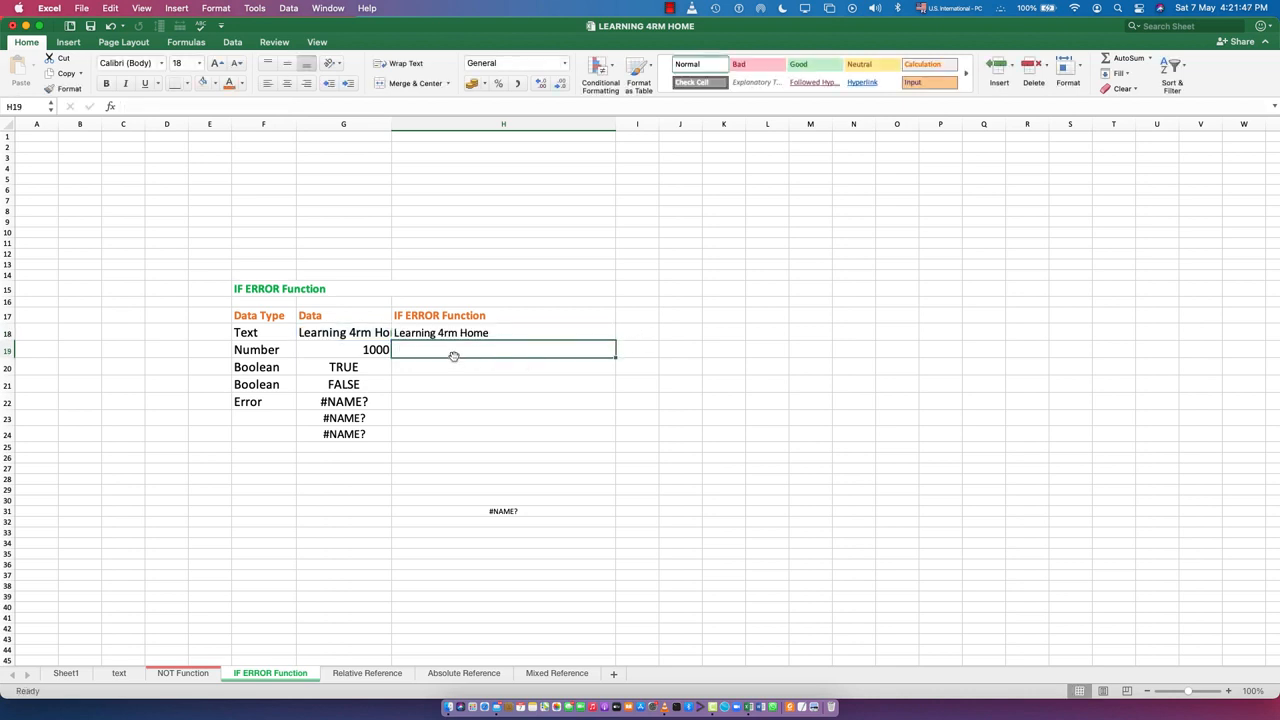
Try to copy the formula text of cell H18 into cell H19 in the Number row
left_click(443, 331)
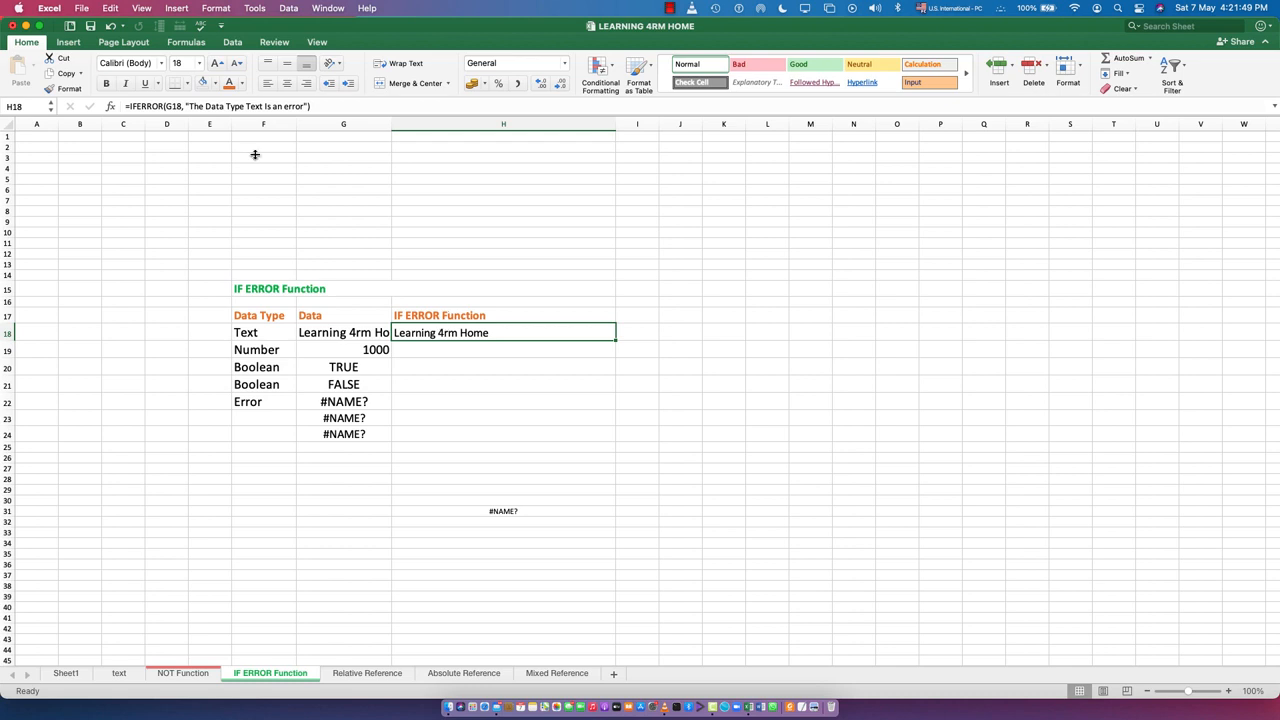
left_click_drag(327, 104, 118, 105)
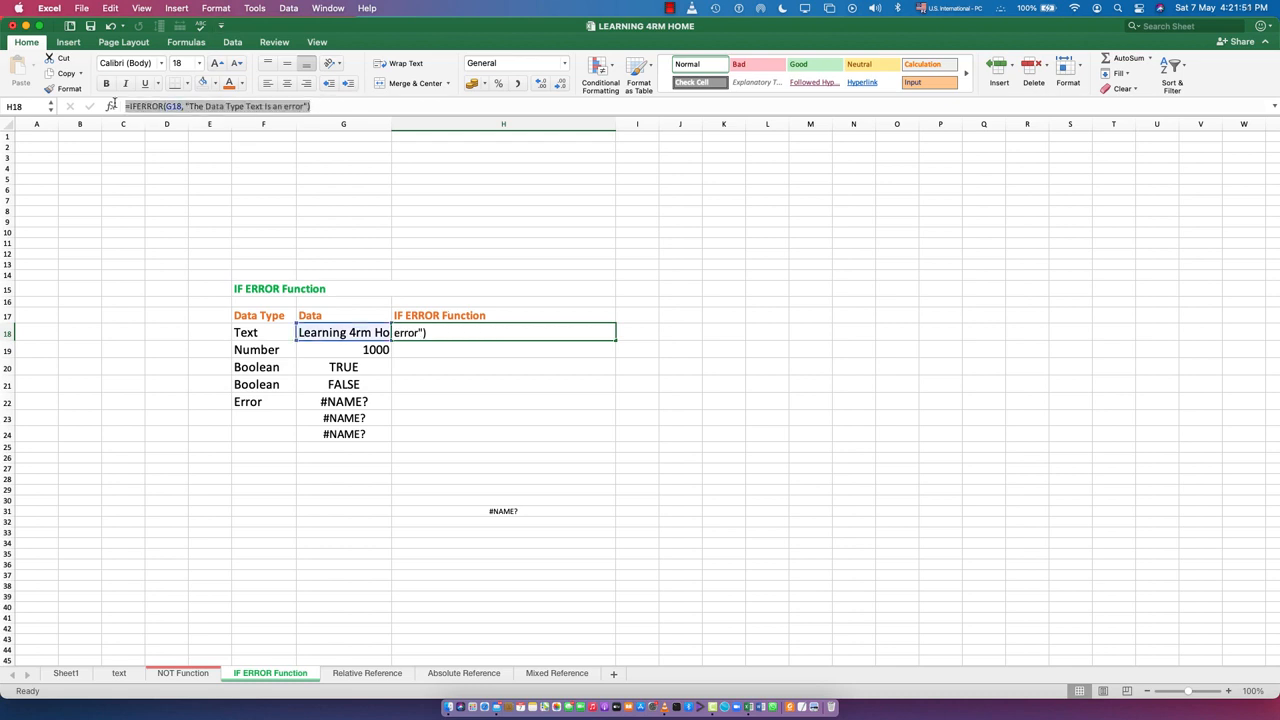
key("super+c")
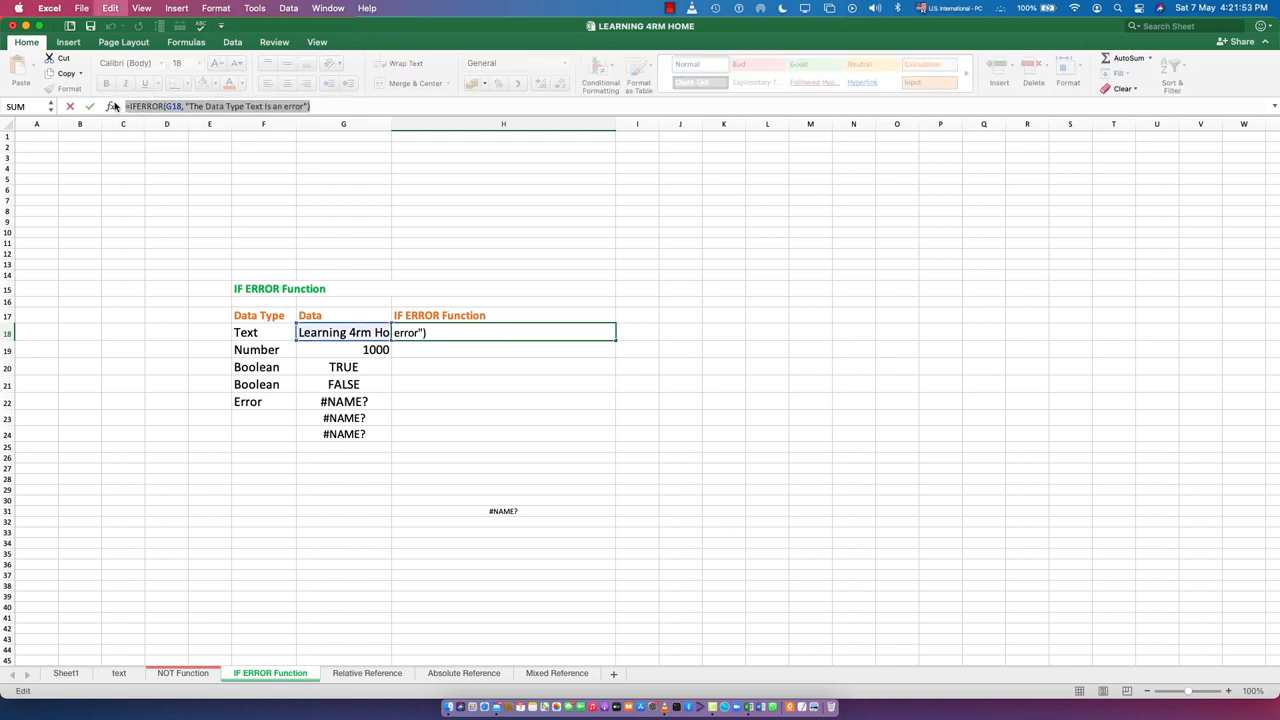
left_click(459, 332)
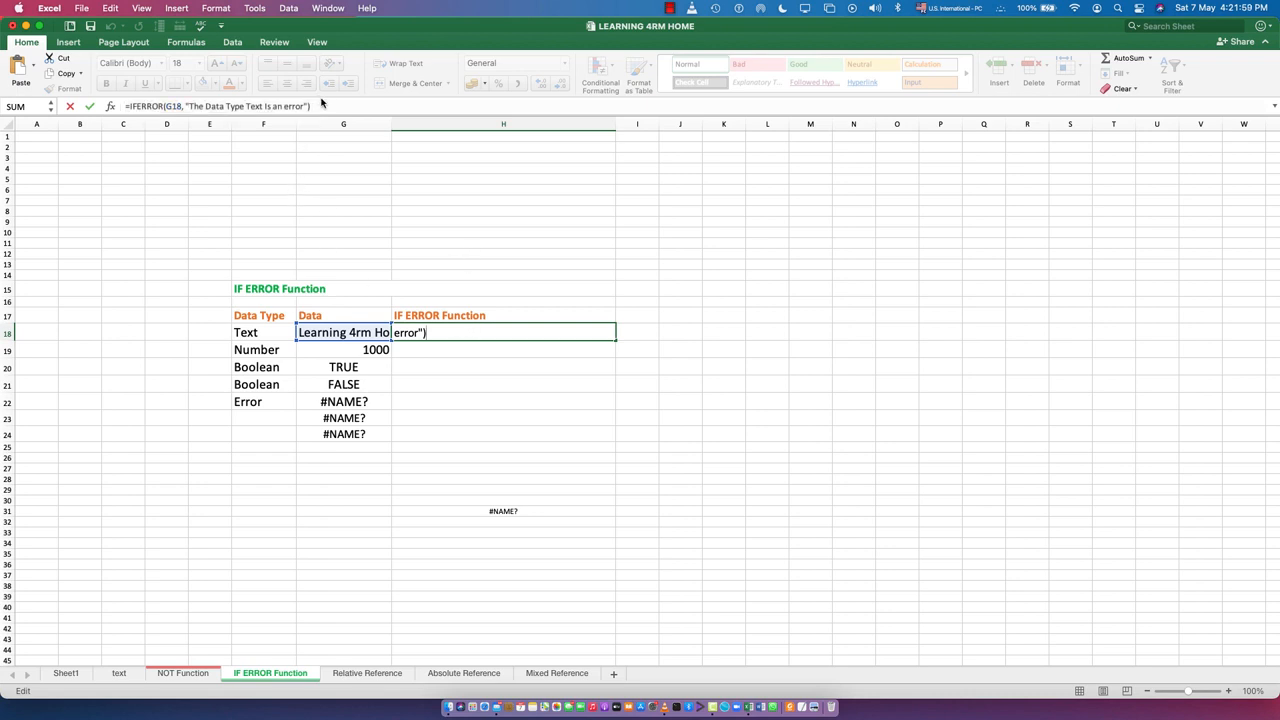
left_click_drag(331, 106, 104, 108)
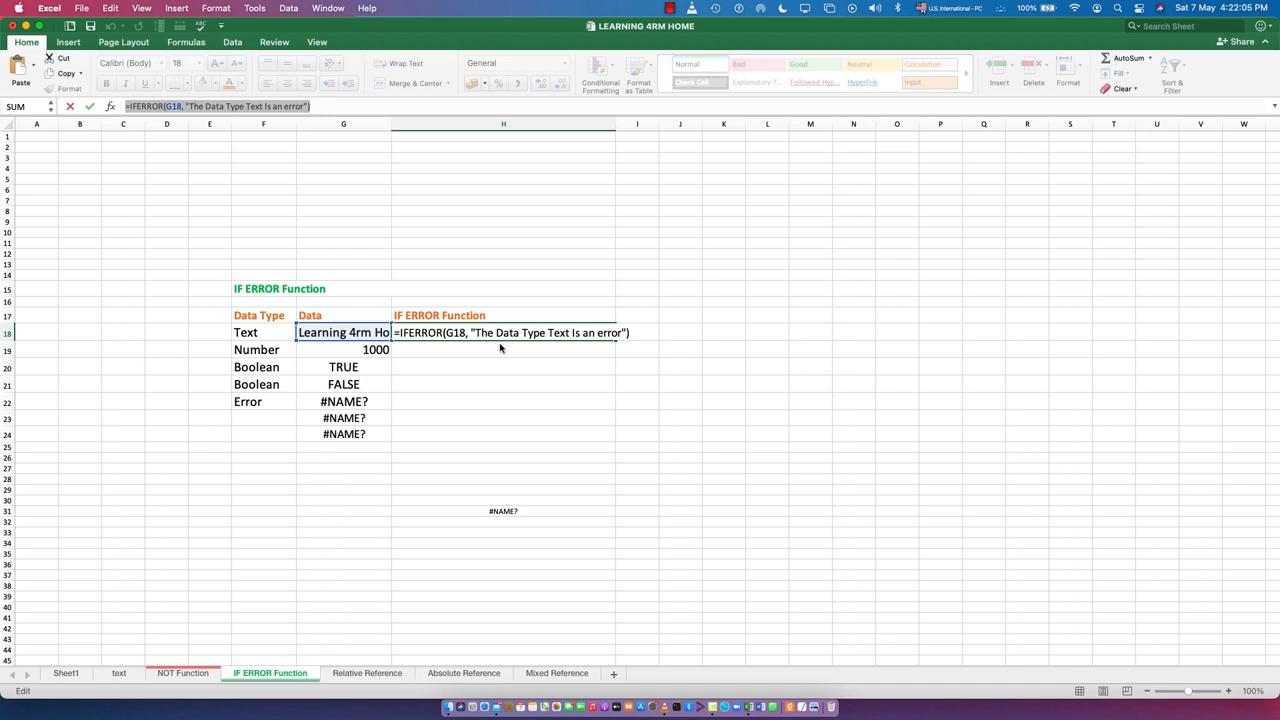
key("Return")
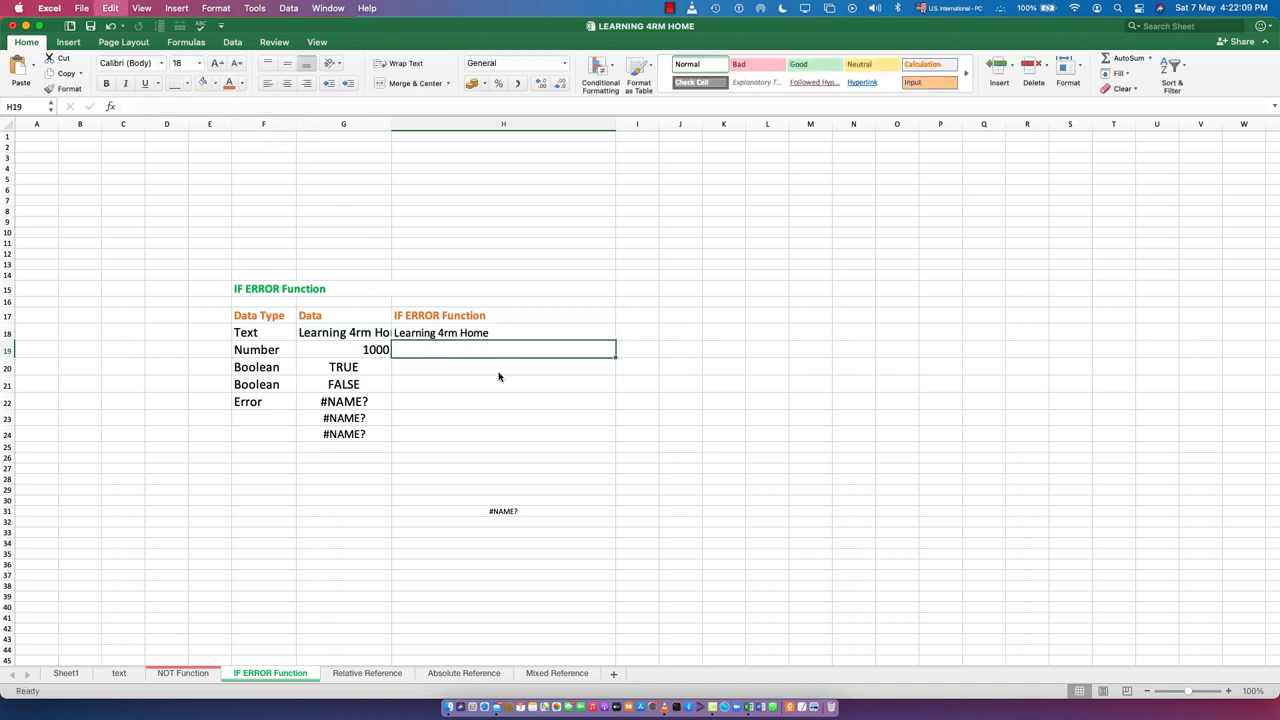
key("super+v")
key("Tab")
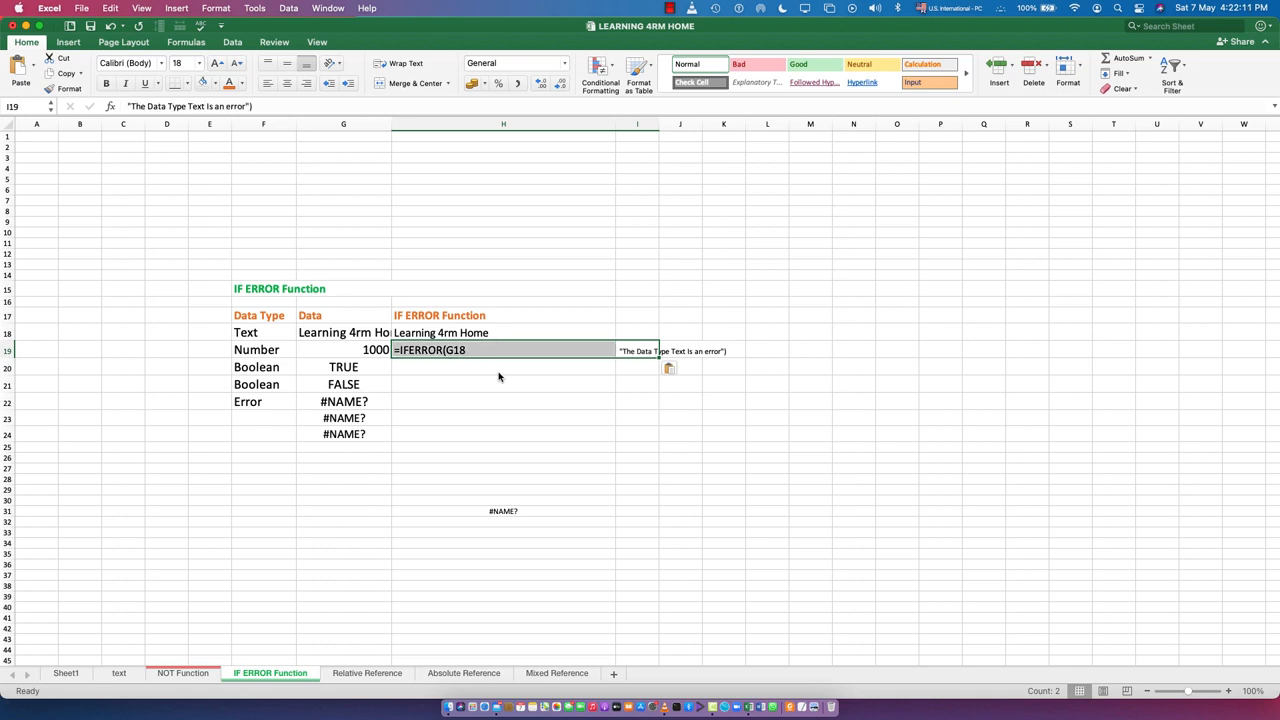
Clear the pasted formula fragments from cell H19 and the cells beside it
double_click(655, 355)
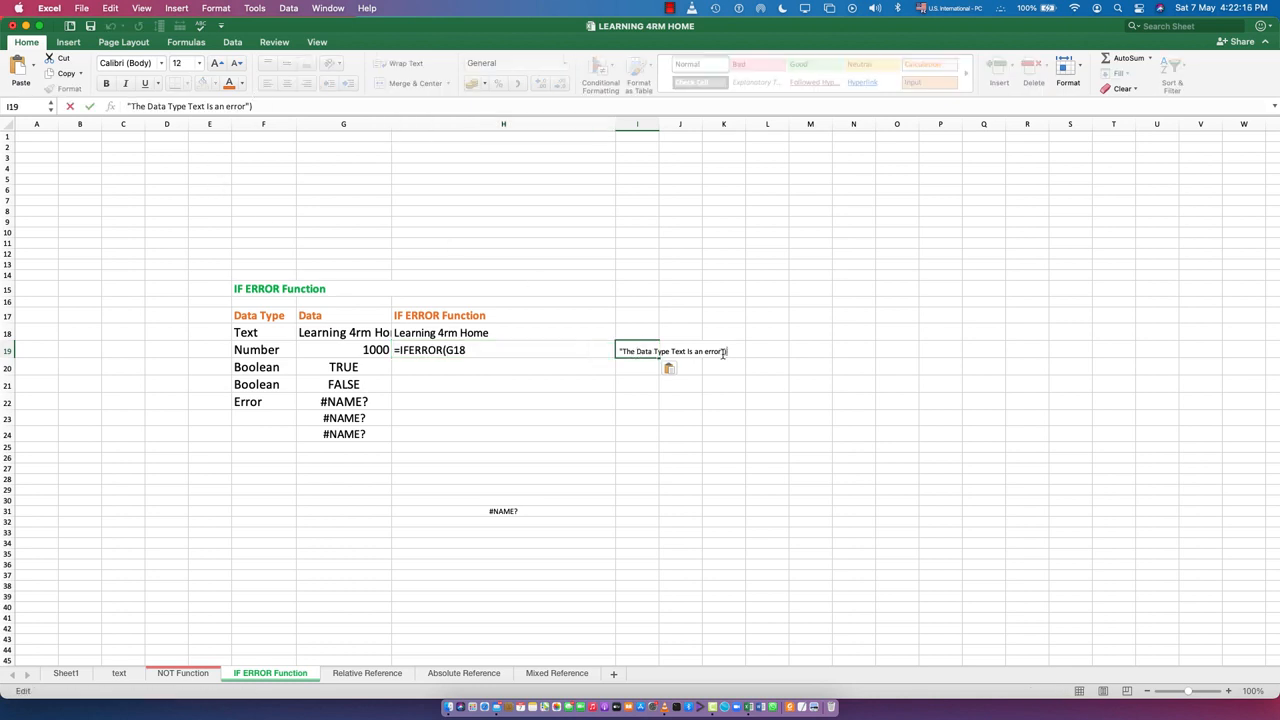
left_click(480, 351)
key("Delete")
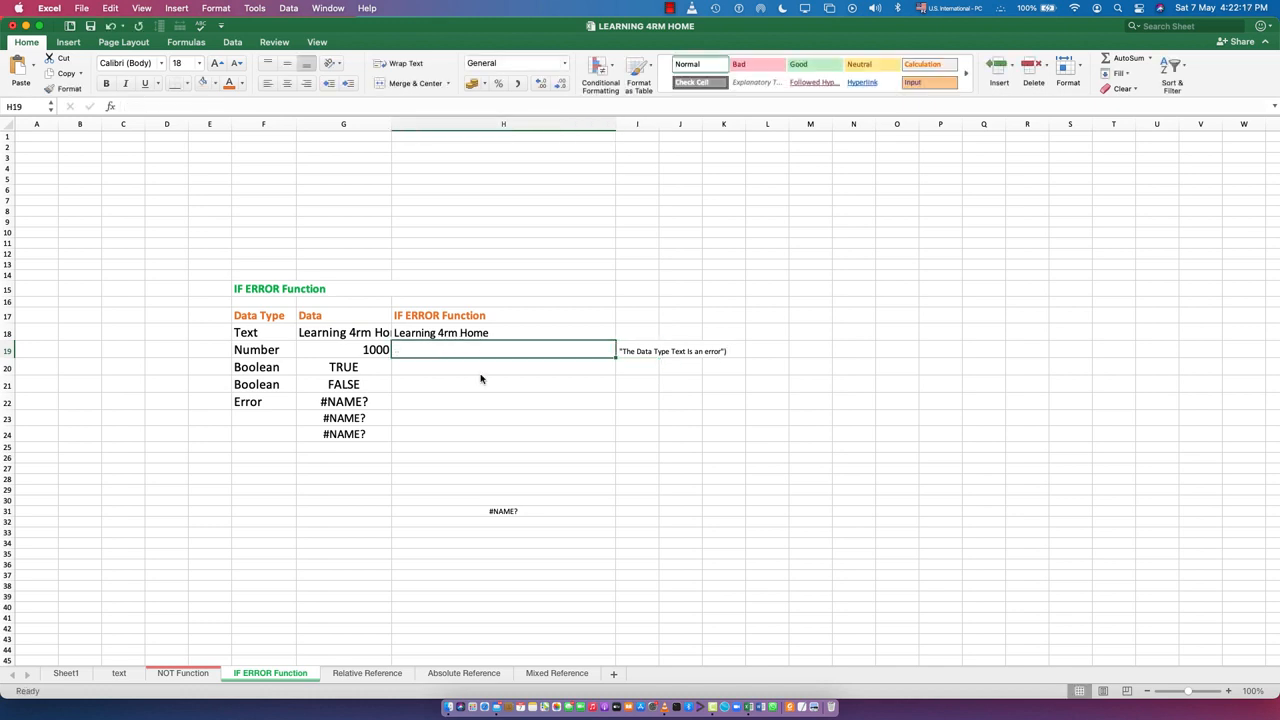
left_click(478, 380)
left_click(661, 355)
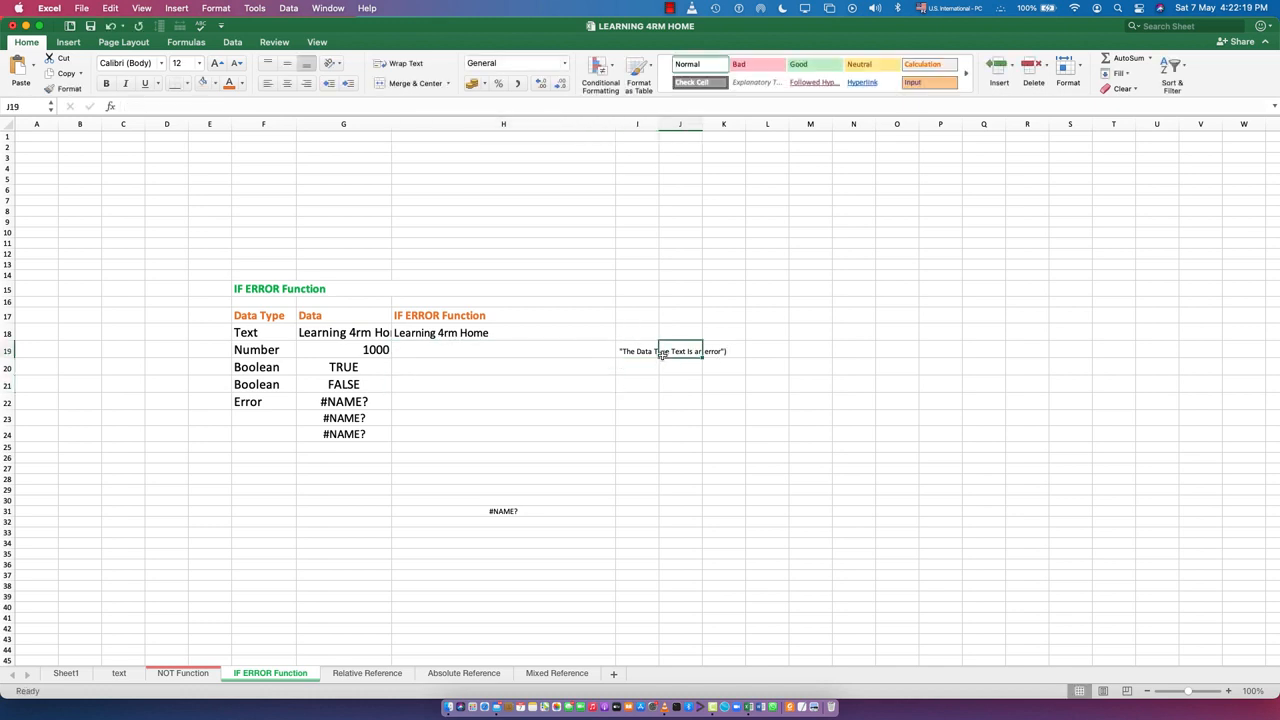
left_click_drag(729, 351, 657, 352)
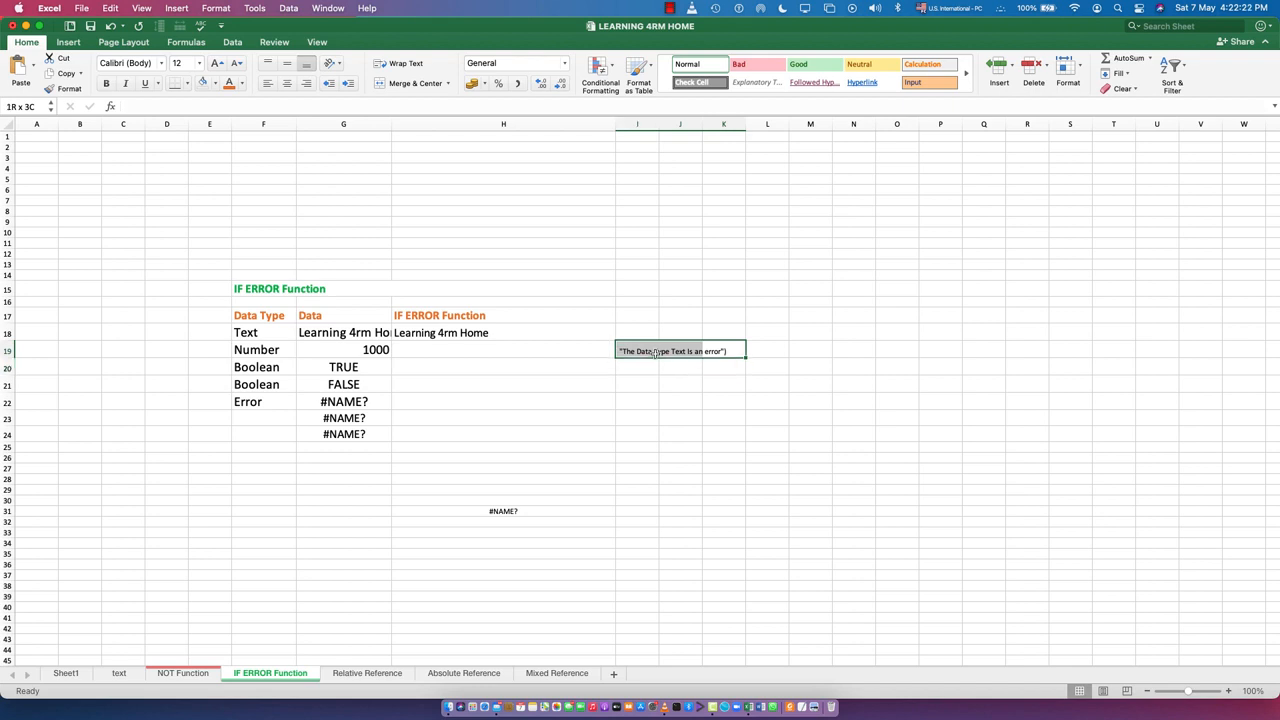
Fill the IFERROR formula from cell H18 down through cell H24
left_click(456, 336)
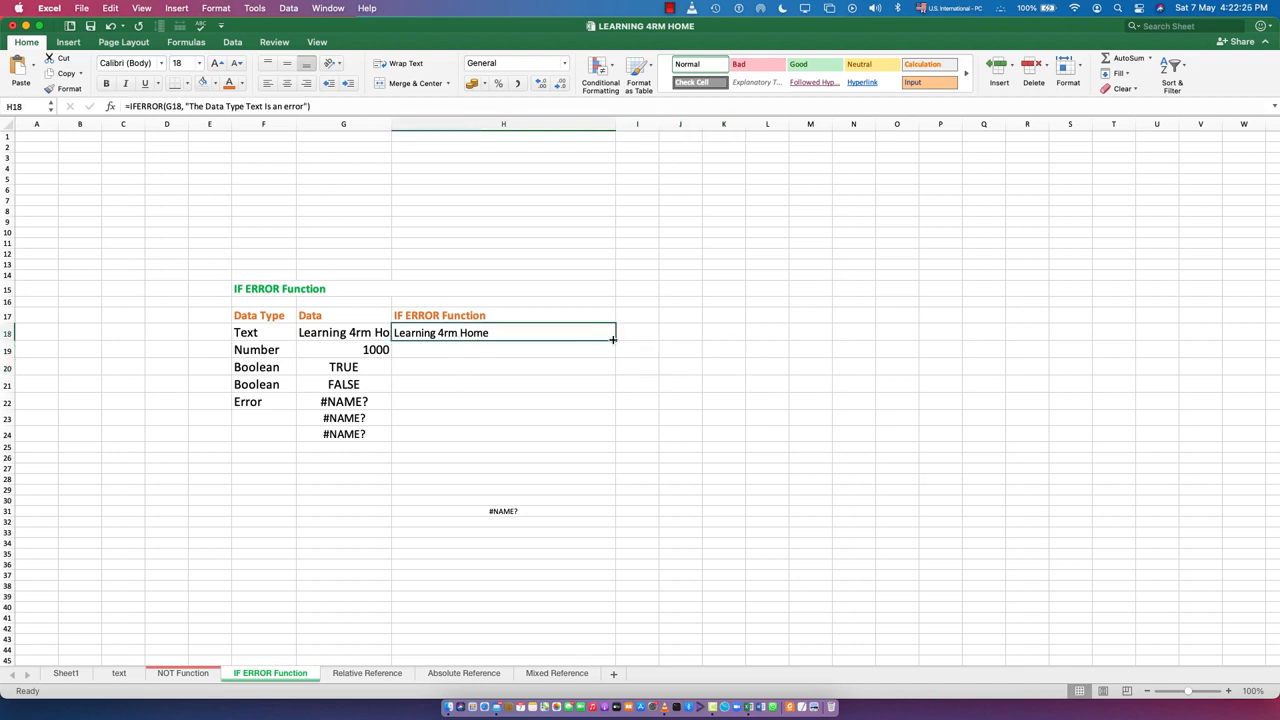
left_click_drag(610, 338, 611, 443)
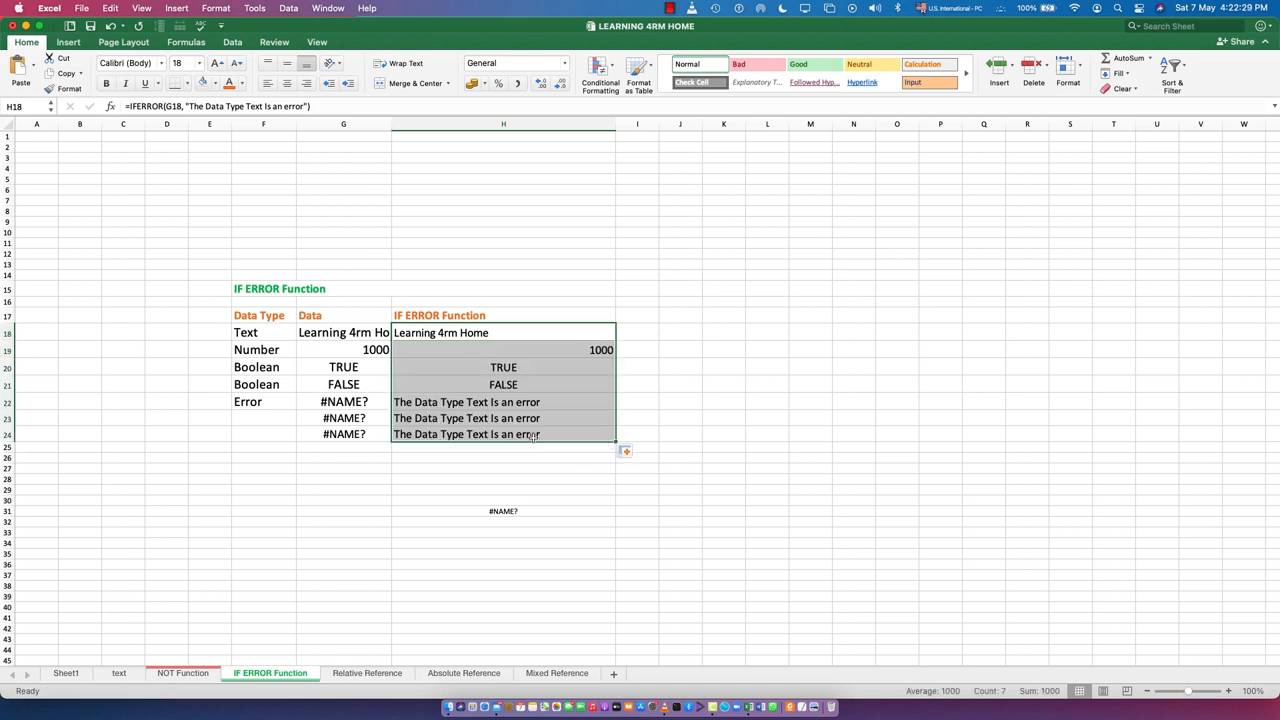
left_click(452, 488)
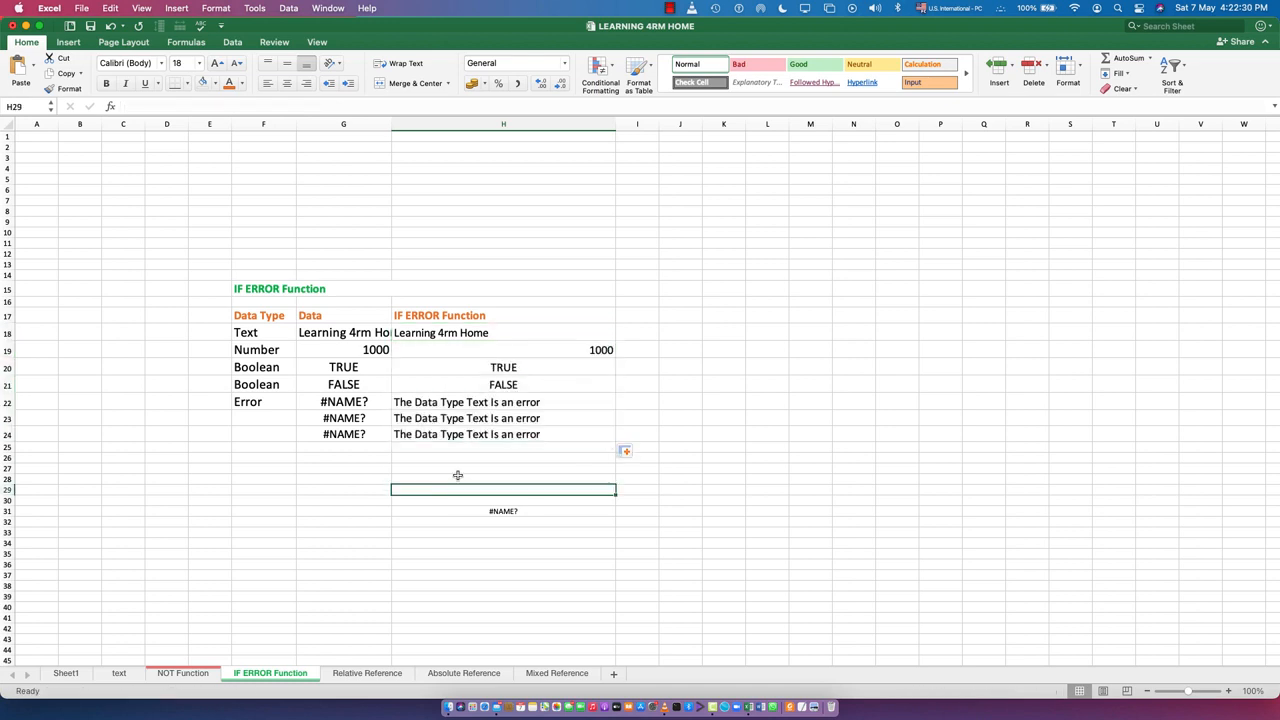
Replace the word "Text" with "ERROR" in the error message of the IFERROR formula in cell H22
double_click(482, 401)
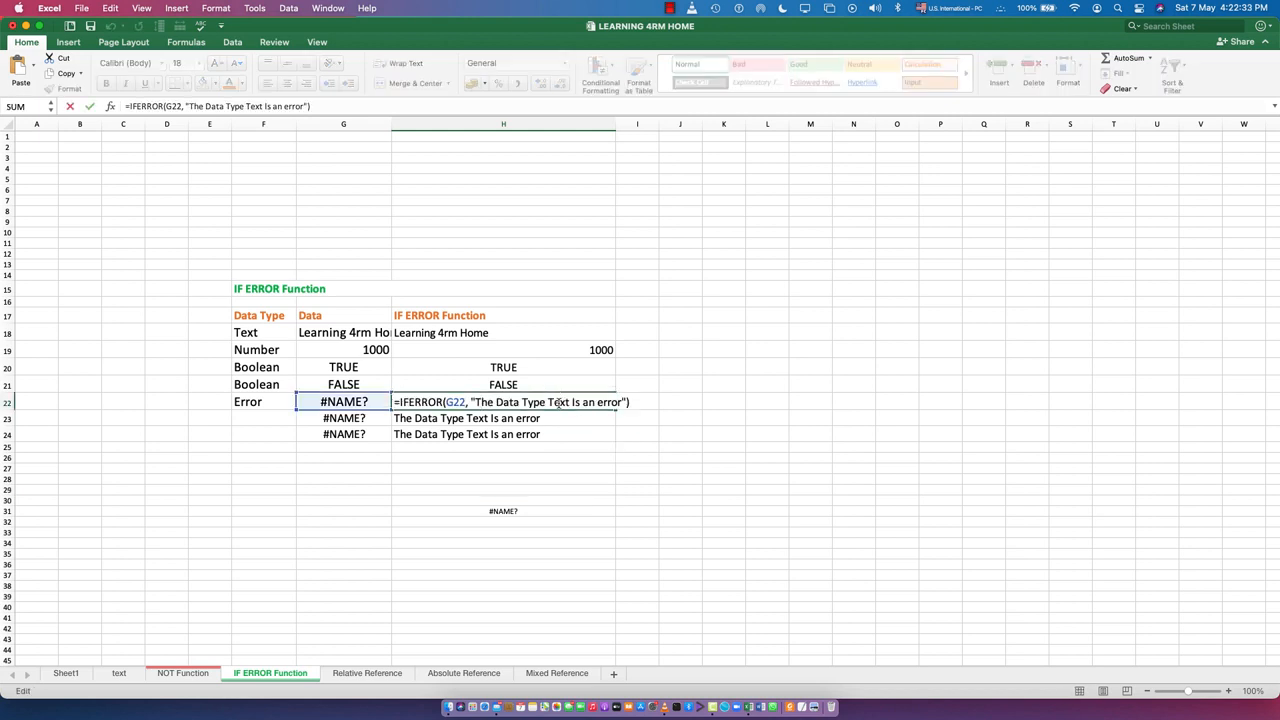
double_click(558, 401)
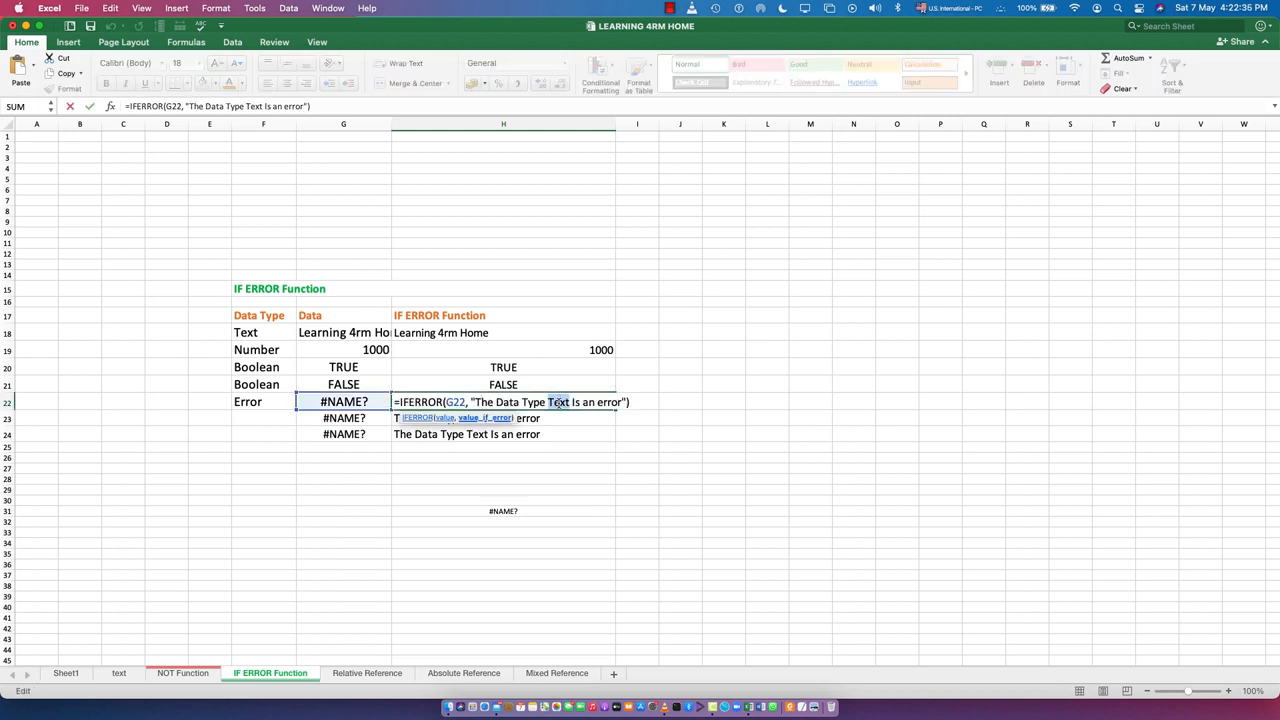
type("E")
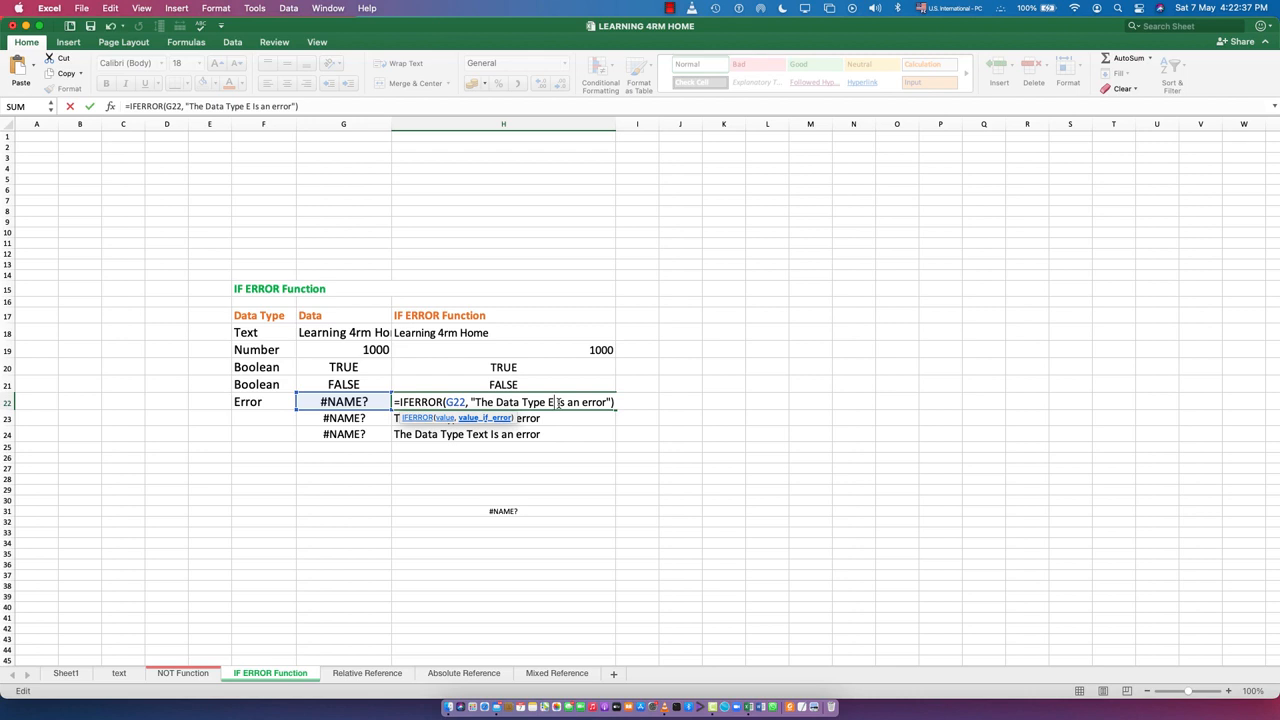
type("RROR")
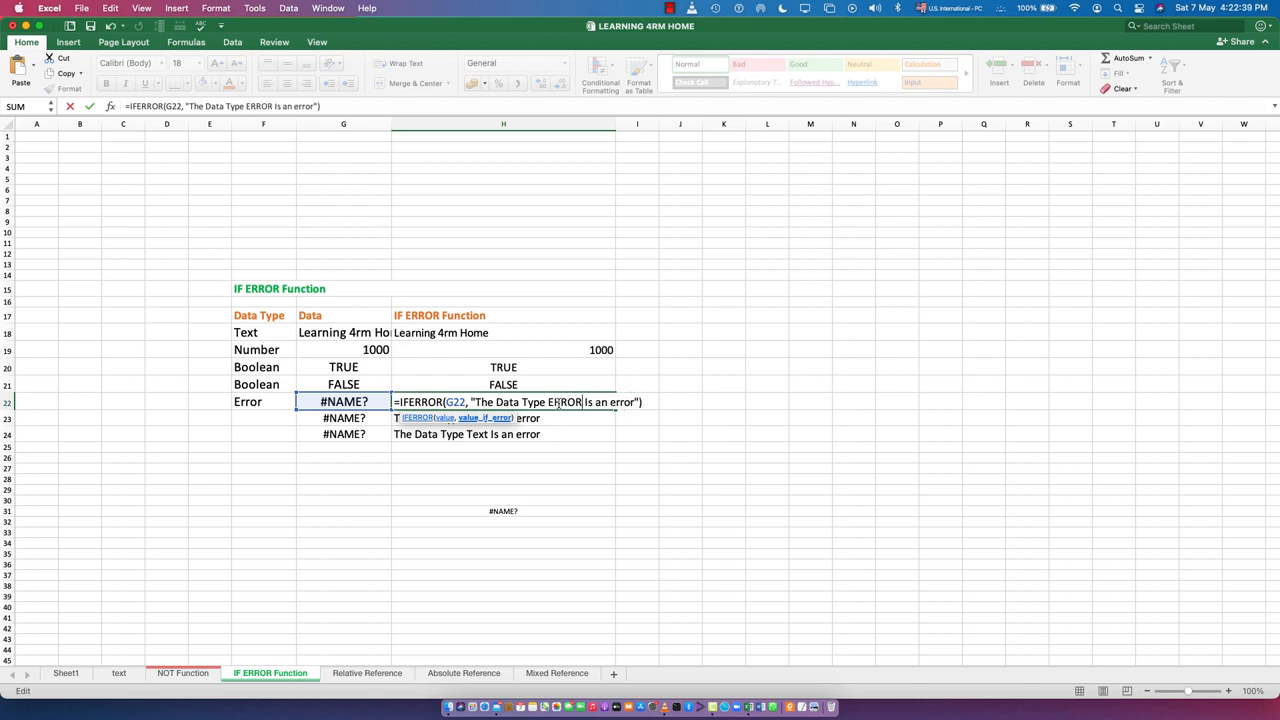
key("Return")
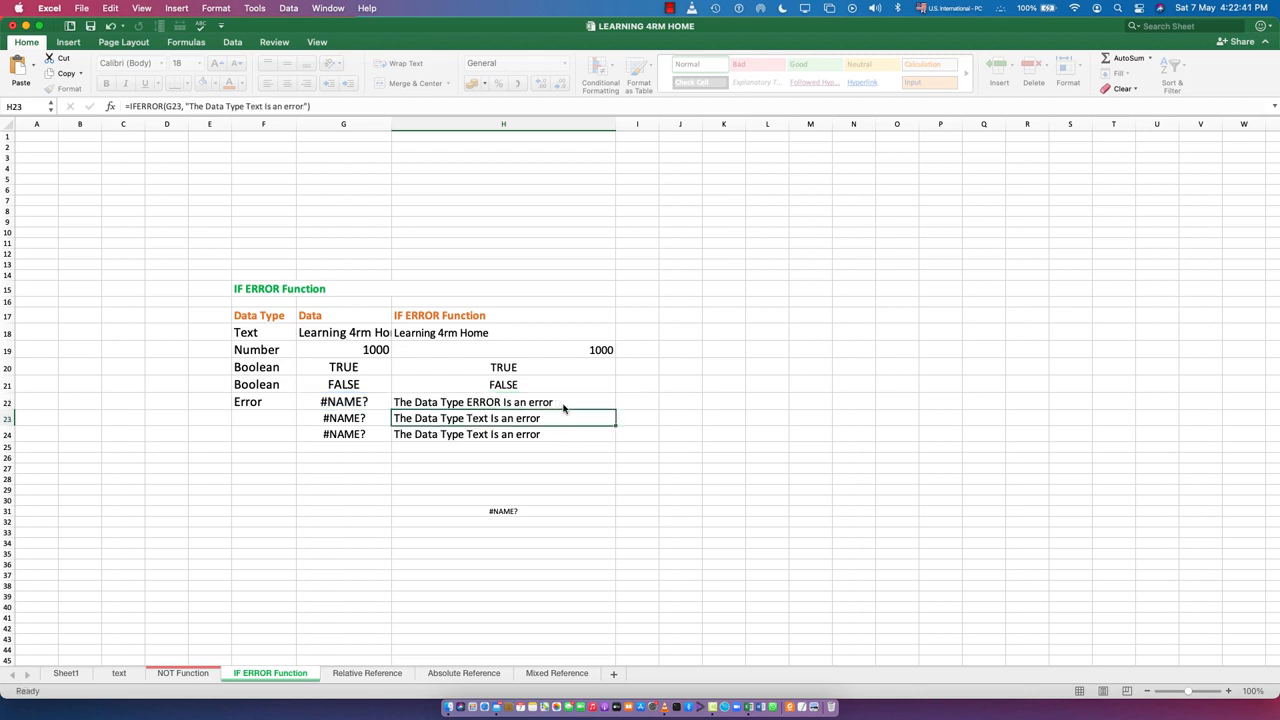
Fill the revised IFERROR formula from cell H22 down through cell H24
left_click(549, 401)
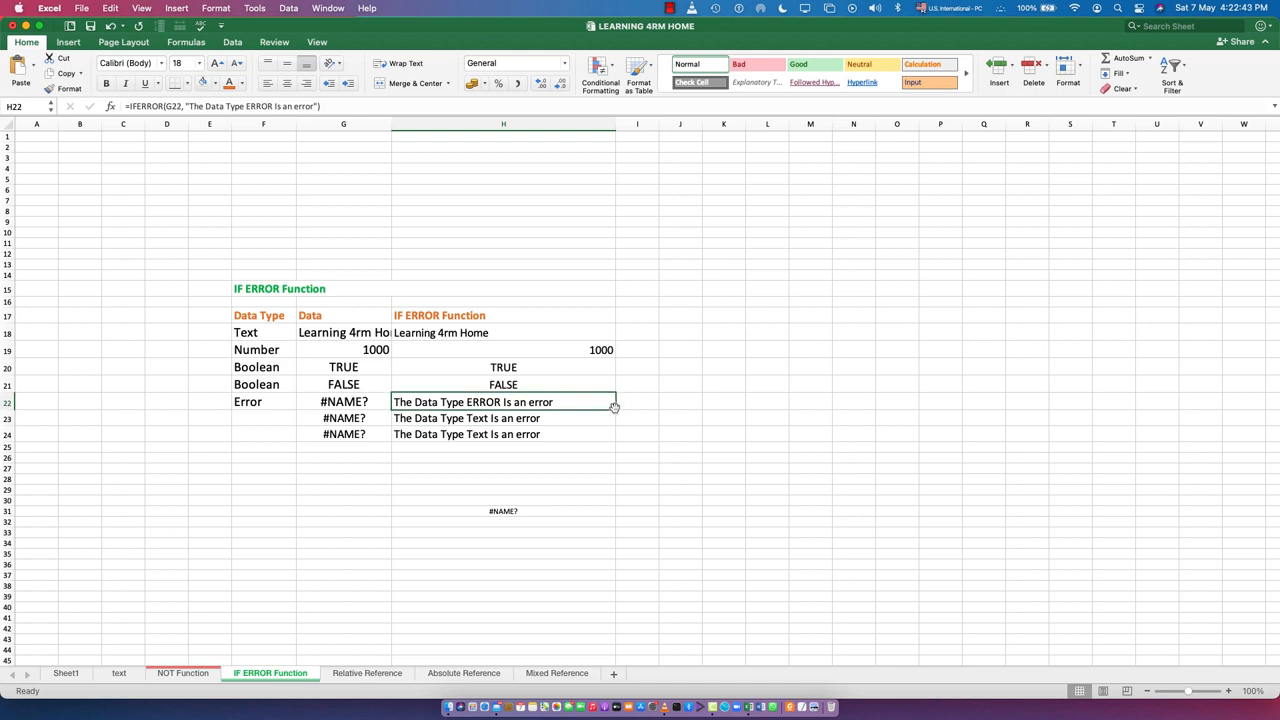
left_click_drag(615, 409, 614, 446)
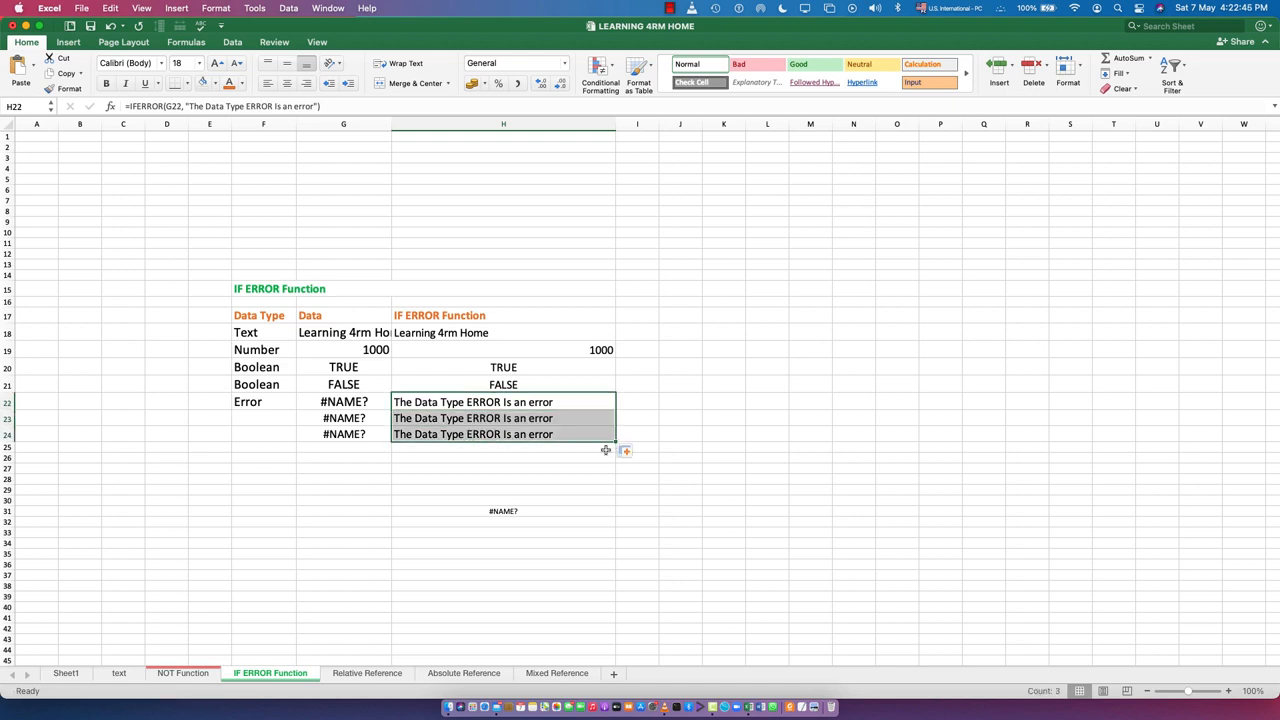
left_click(393, 553)
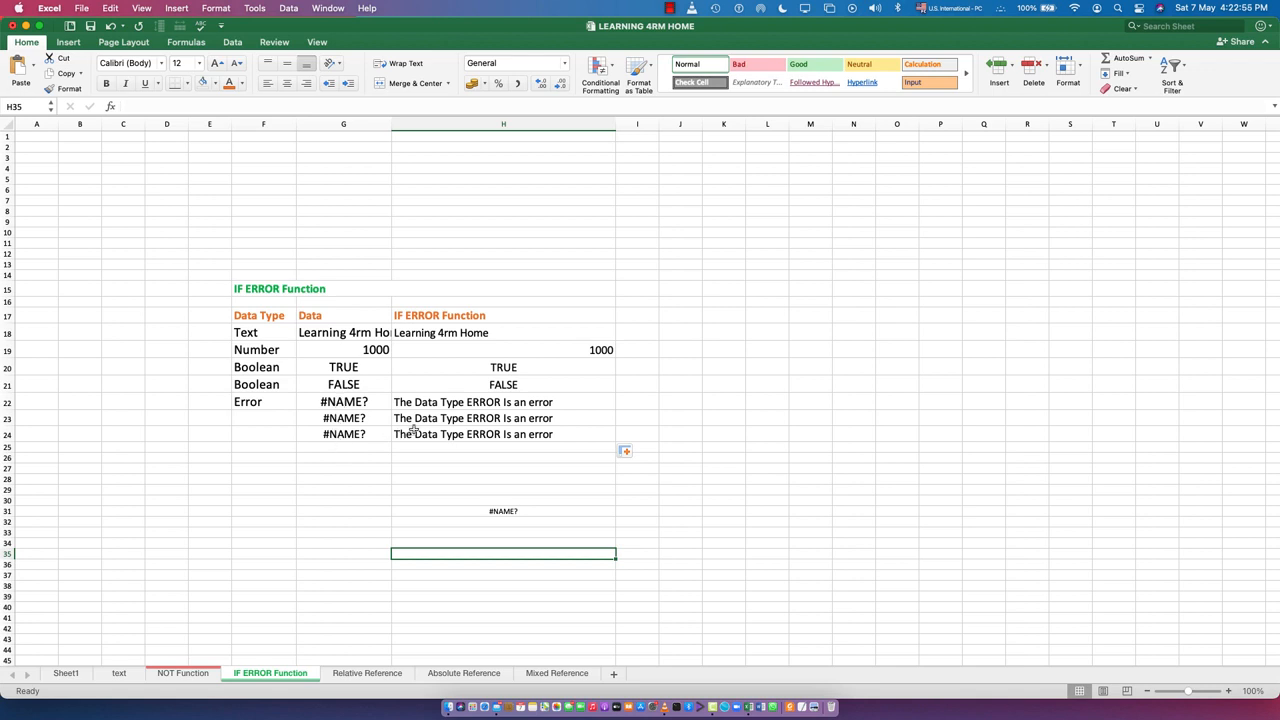
Empty the error message of the IFERROR formula in cell H24, leaving only the pair of quotation marks
double_click(483, 434)
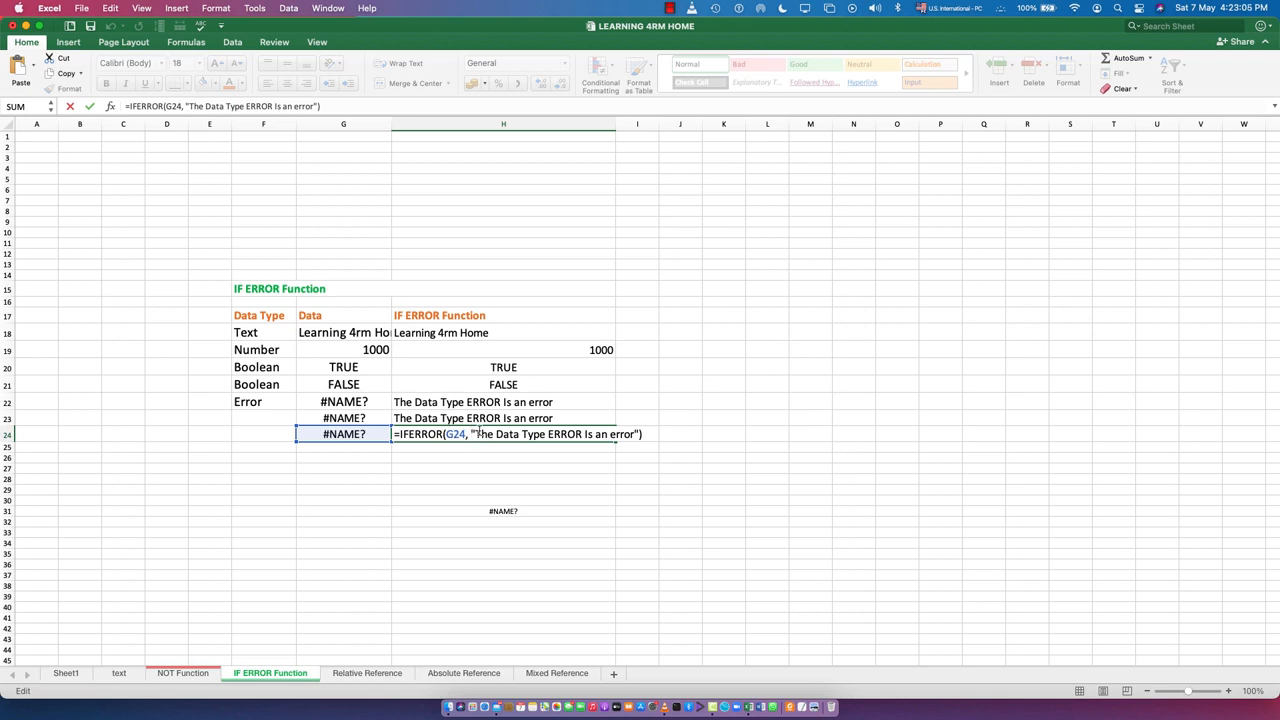
left_click_drag(476, 434, 637, 438)
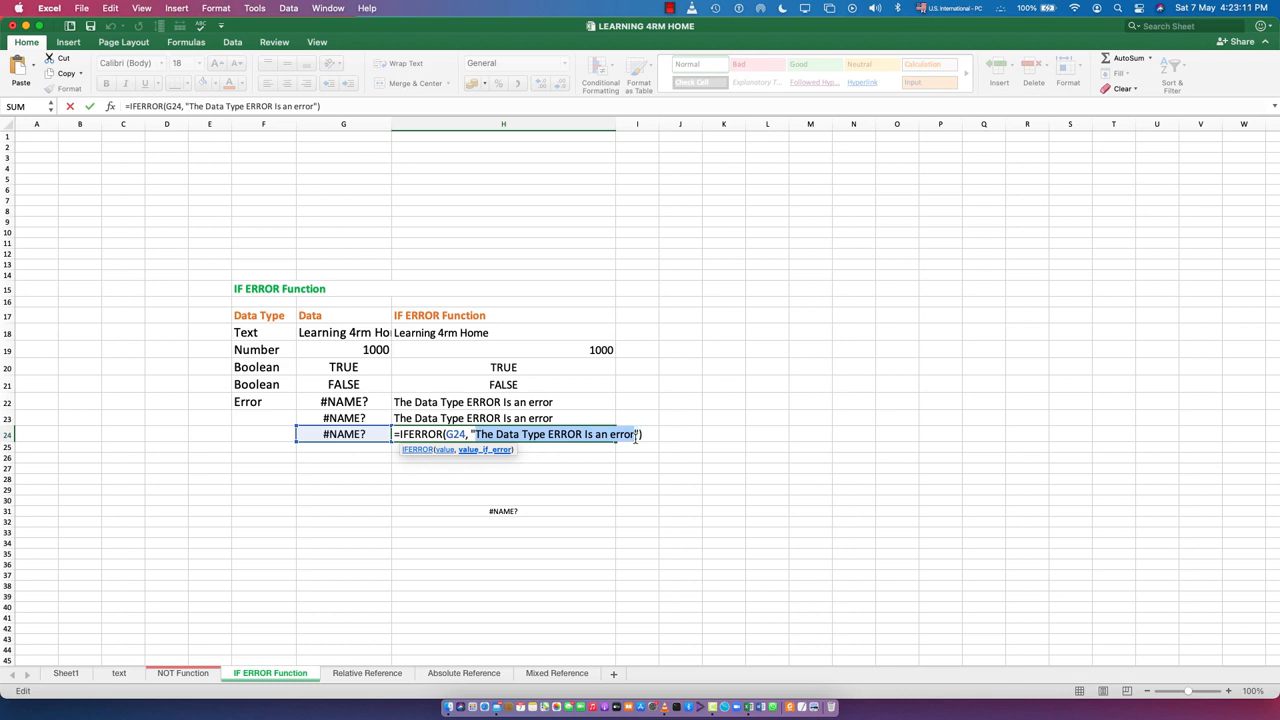
key("BackSpace")
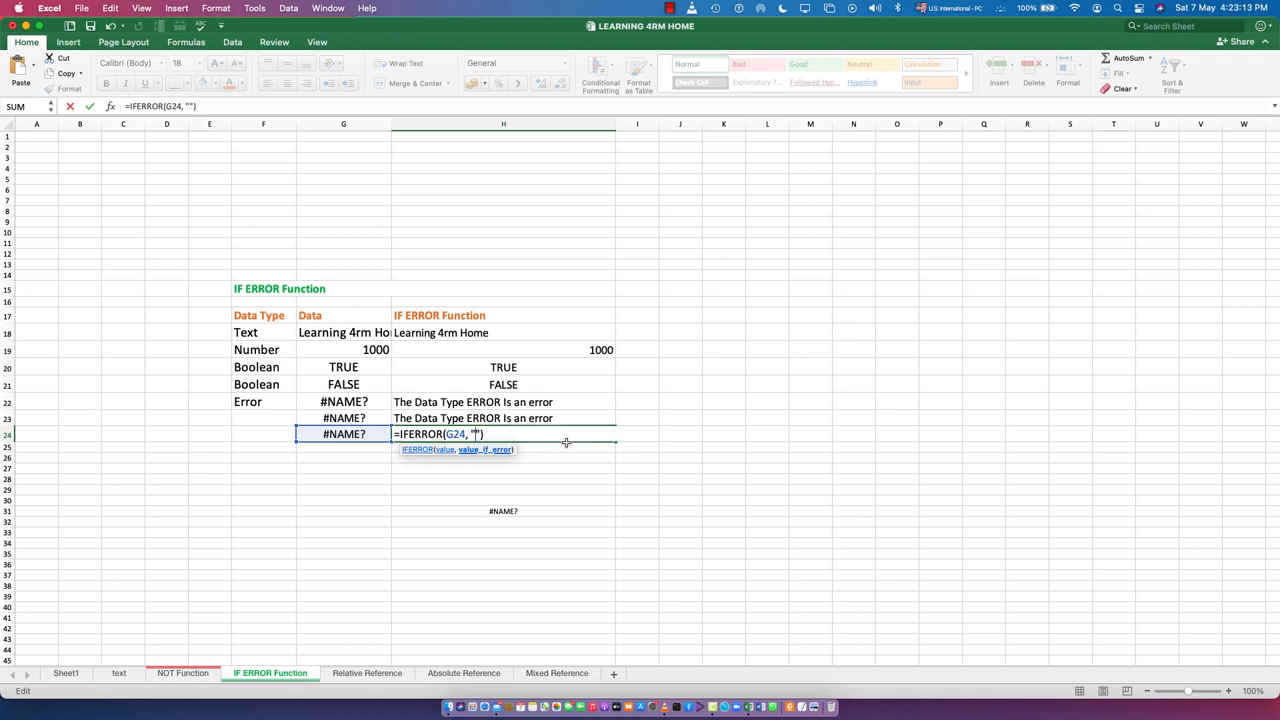
key("Return")
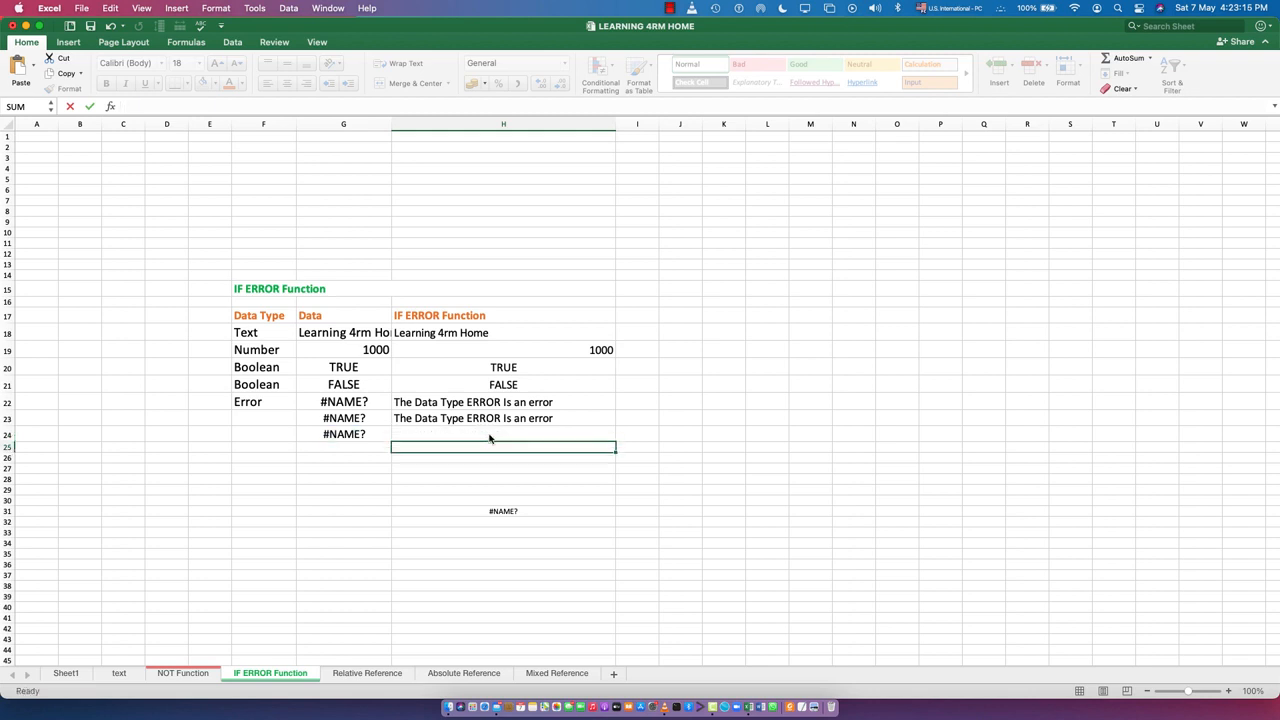
left_click(507, 439)
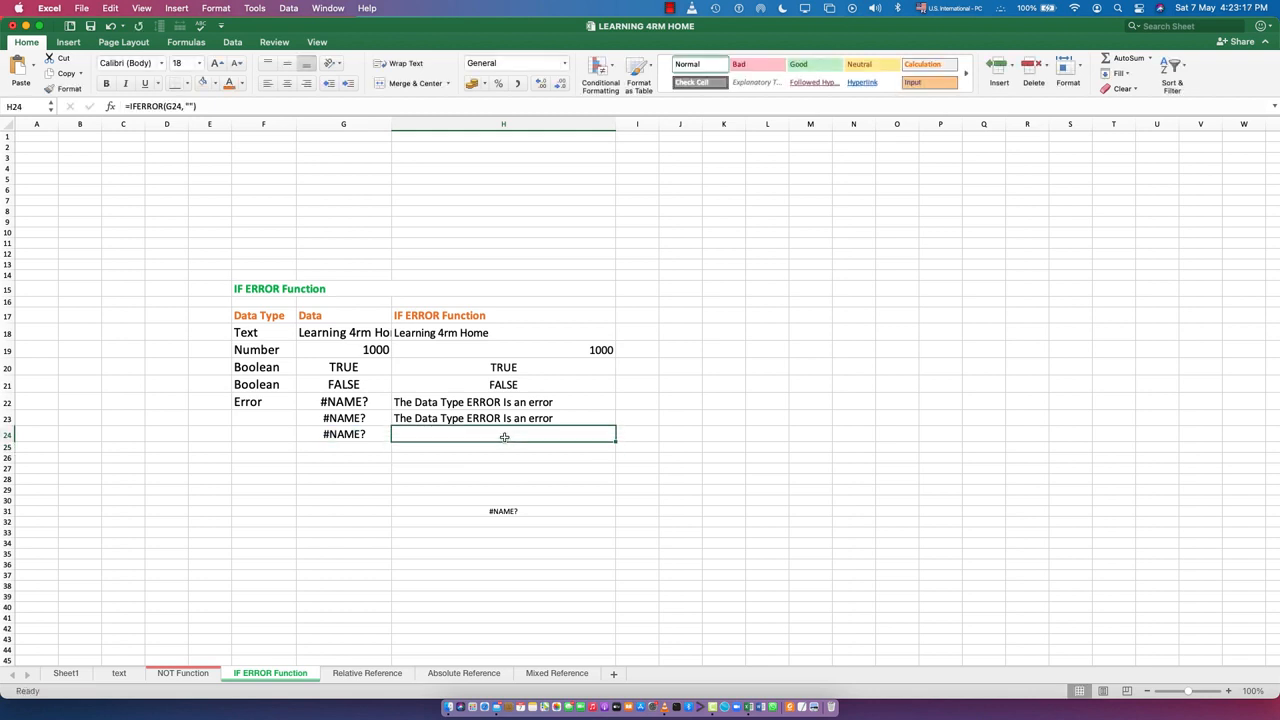
Examine the data in G24, the empty-text argument of the H24 formula, the Error row's result and the separate error cell H31
left_click(350, 434)
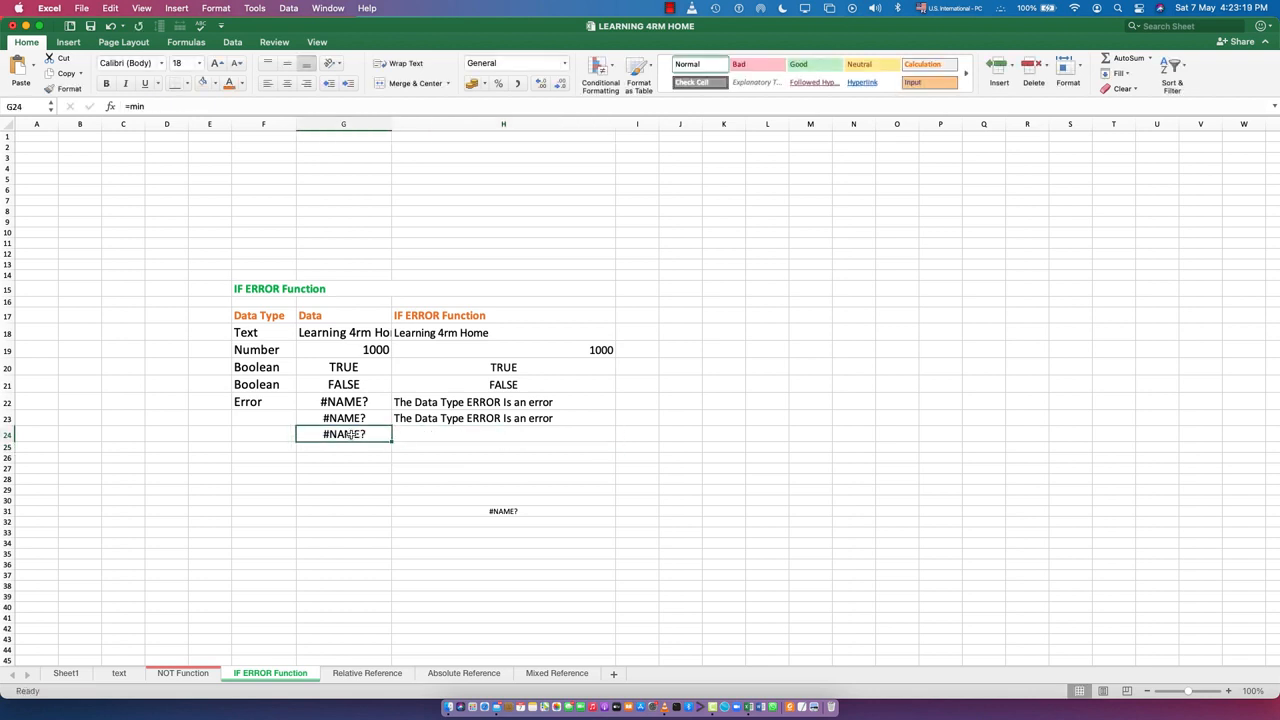
double_click(468, 434)
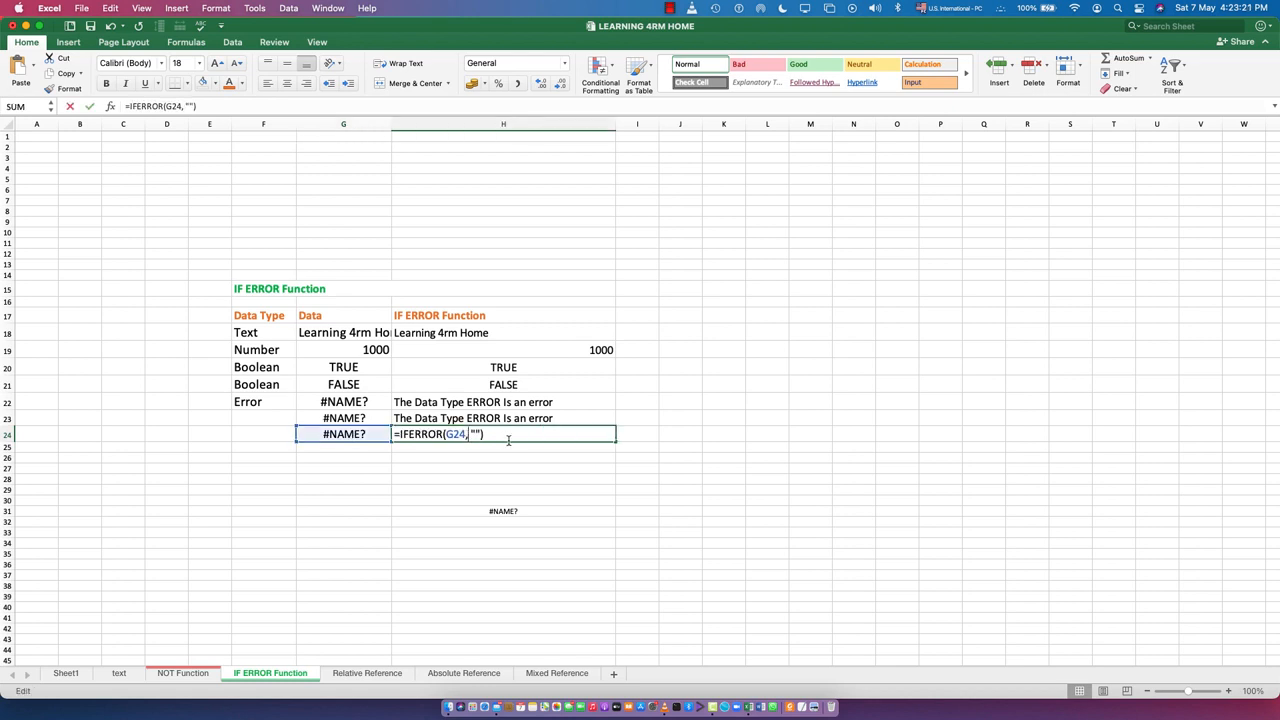
left_click(477, 434)
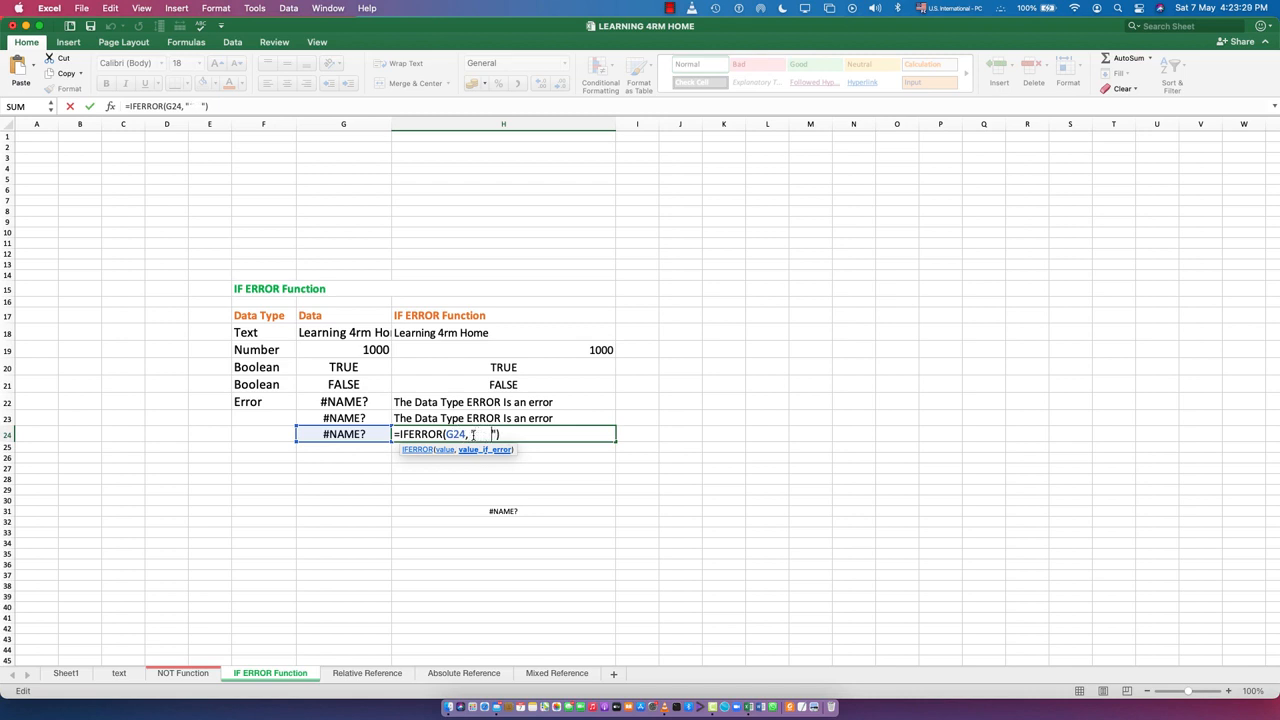
key("BackSpace")
key("BackSpace")
key("BackSpace")
left_click(472, 401)
left_click(258, 403)
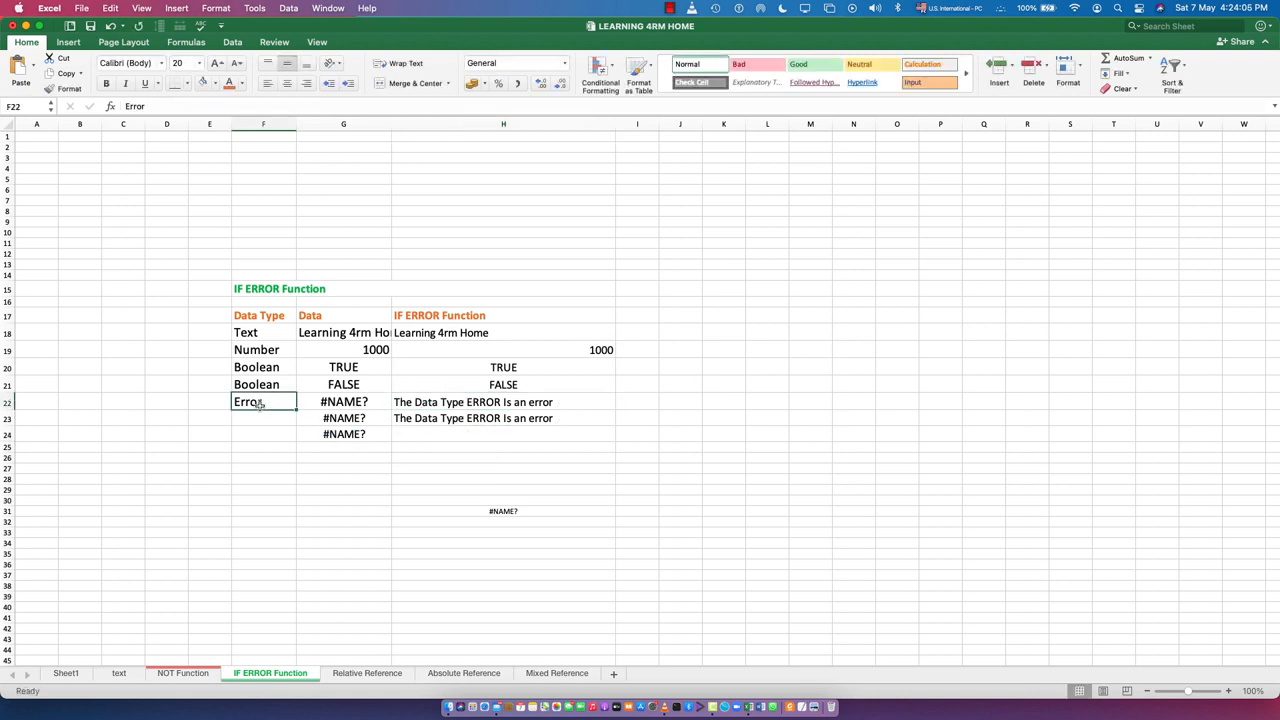
left_click(550, 403)
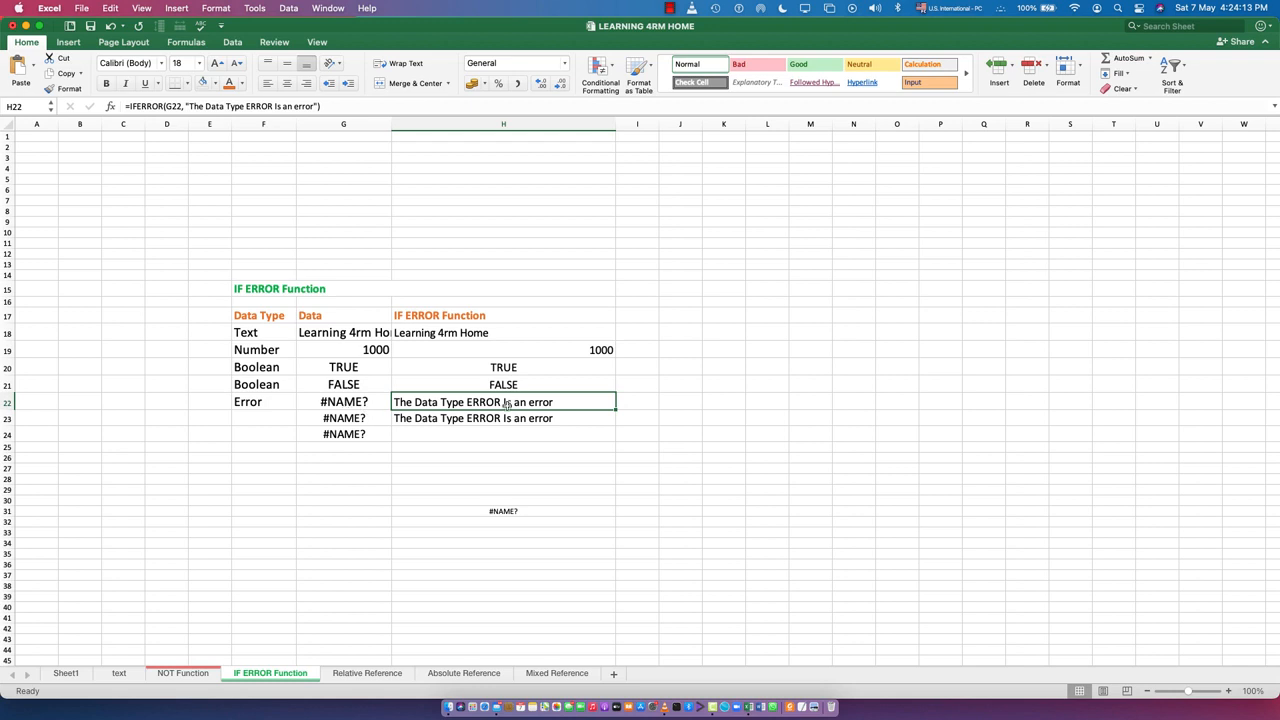
left_click(511, 511)
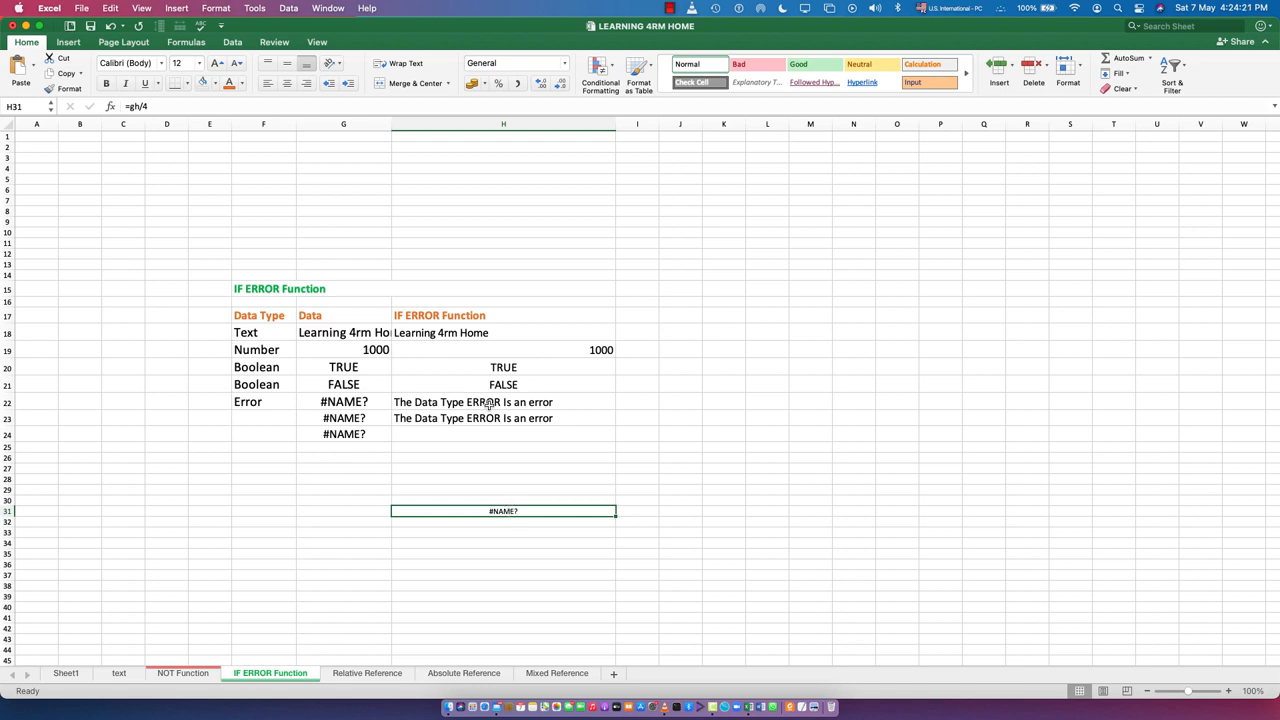
Enter an IFERROR formula in cell I31 with H31 as its value argument
left_click(643, 512)
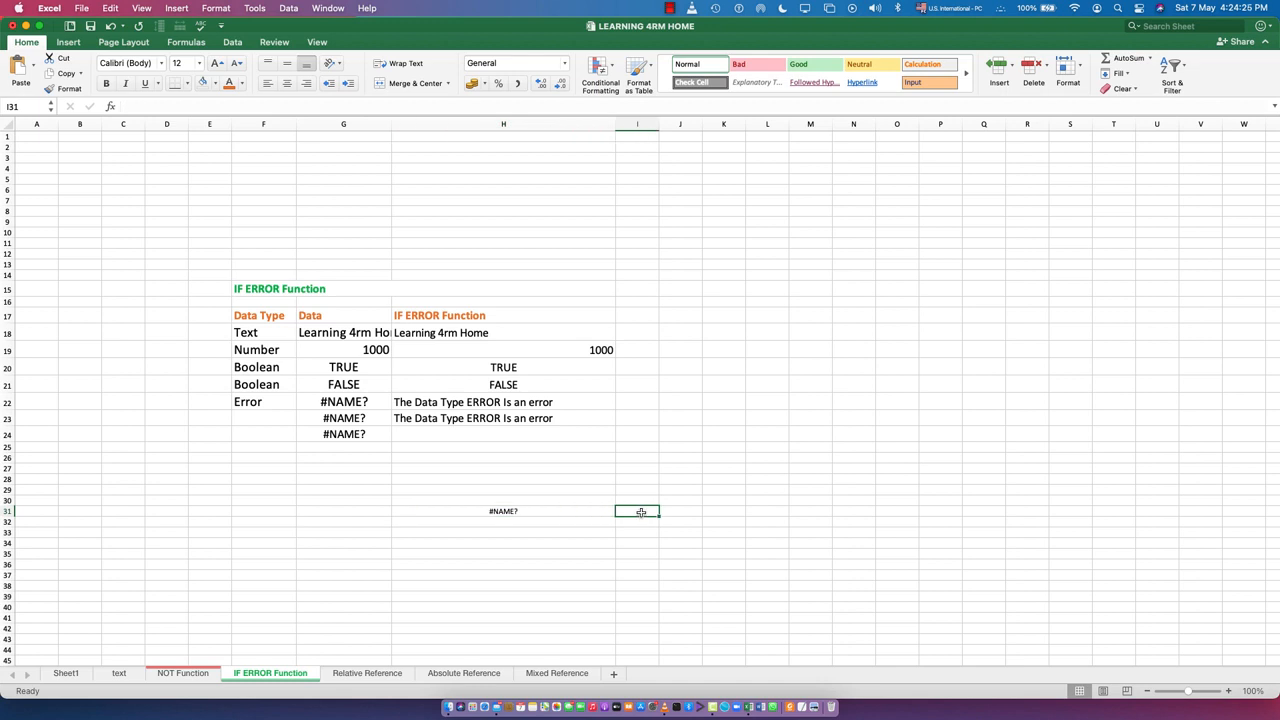
type("=if")
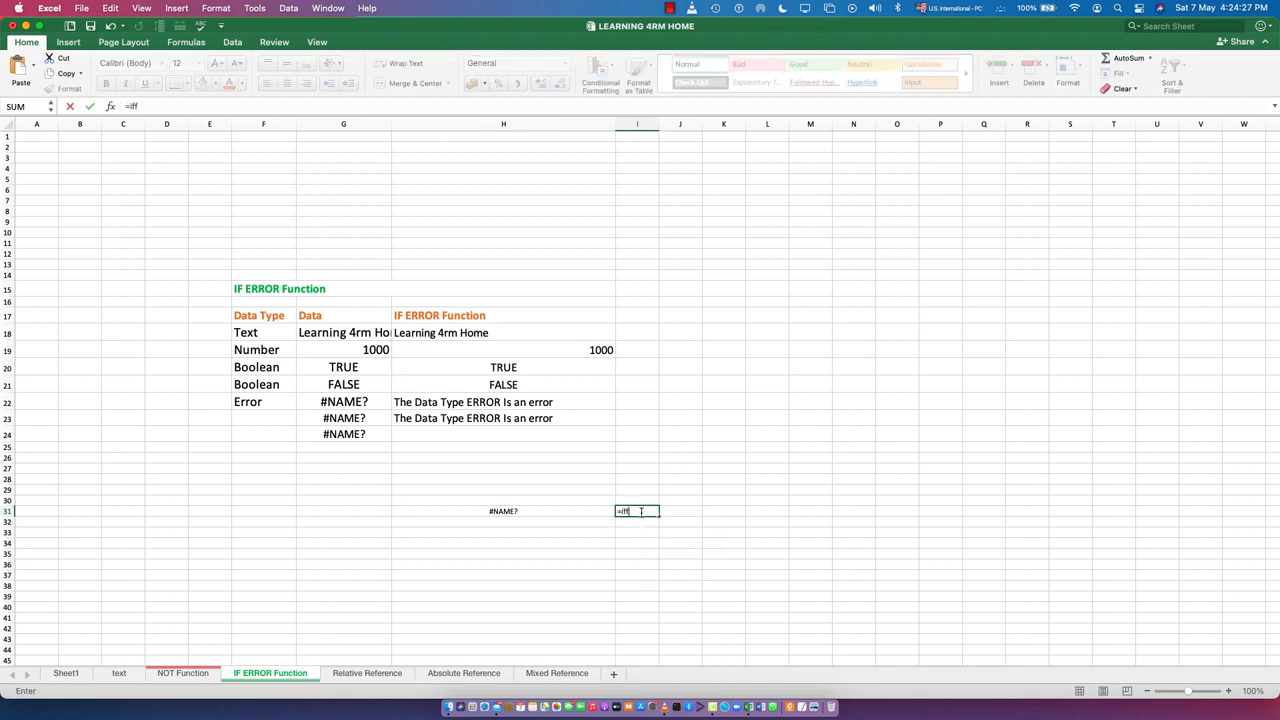
type("error(")
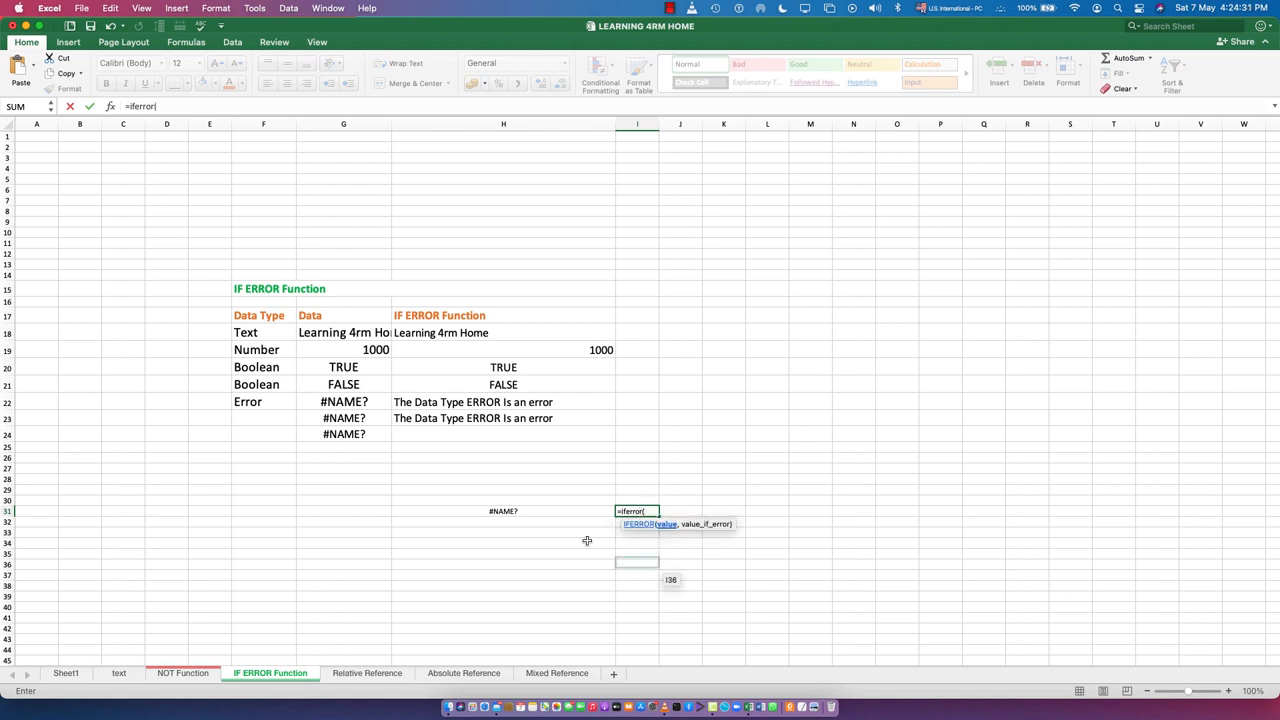
left_click(524, 511)
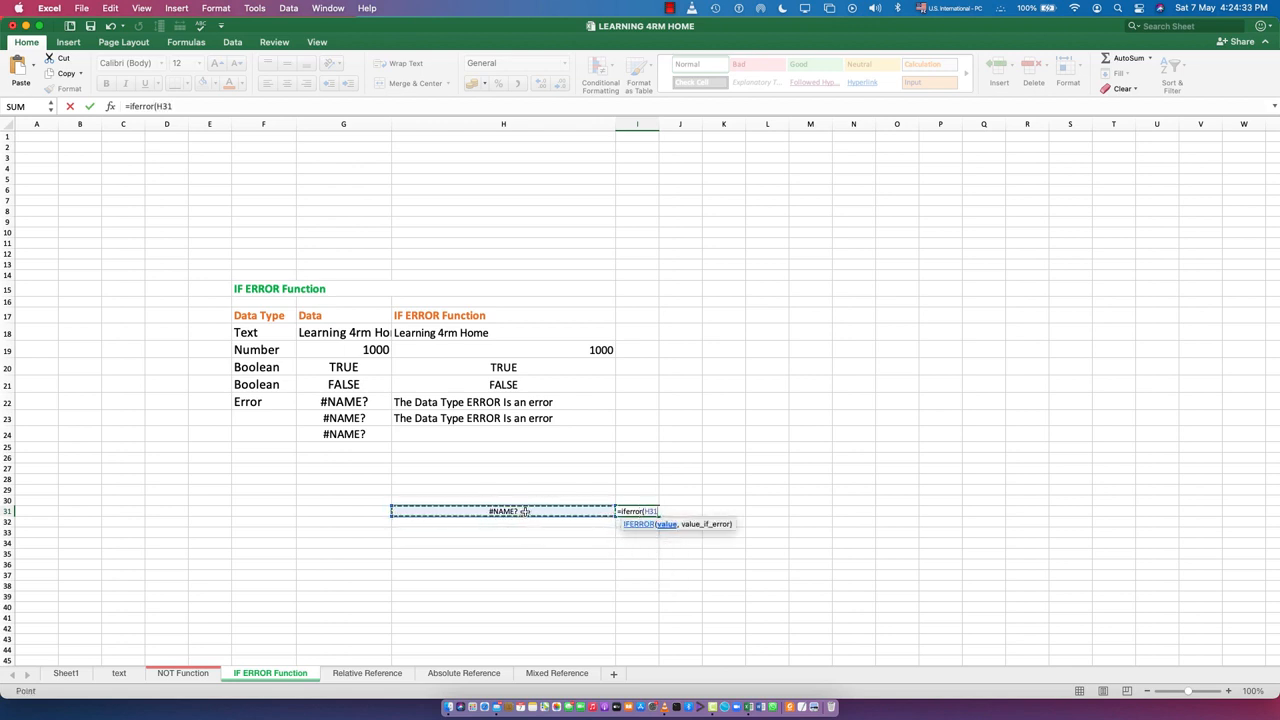
key("Return")
key("Return")
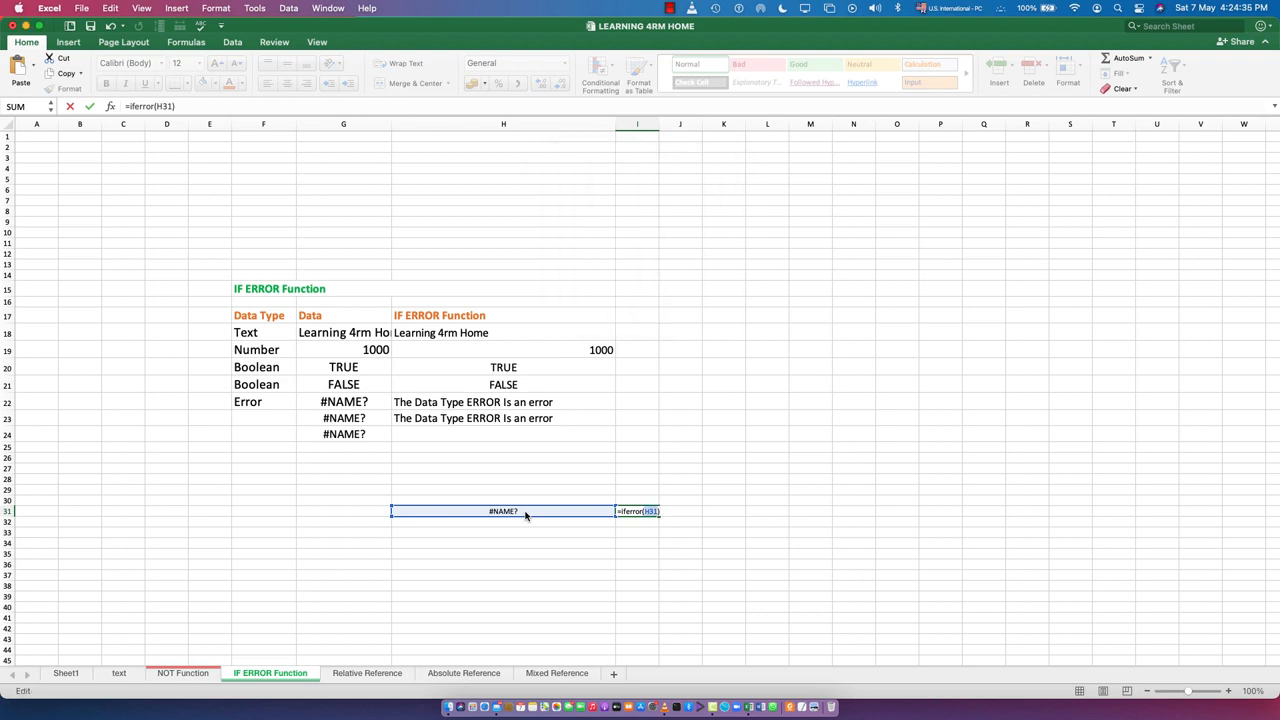
Complete the IFERROR formula in I31 with the error text "This is an error"
left_click(658, 512)
type(", ")
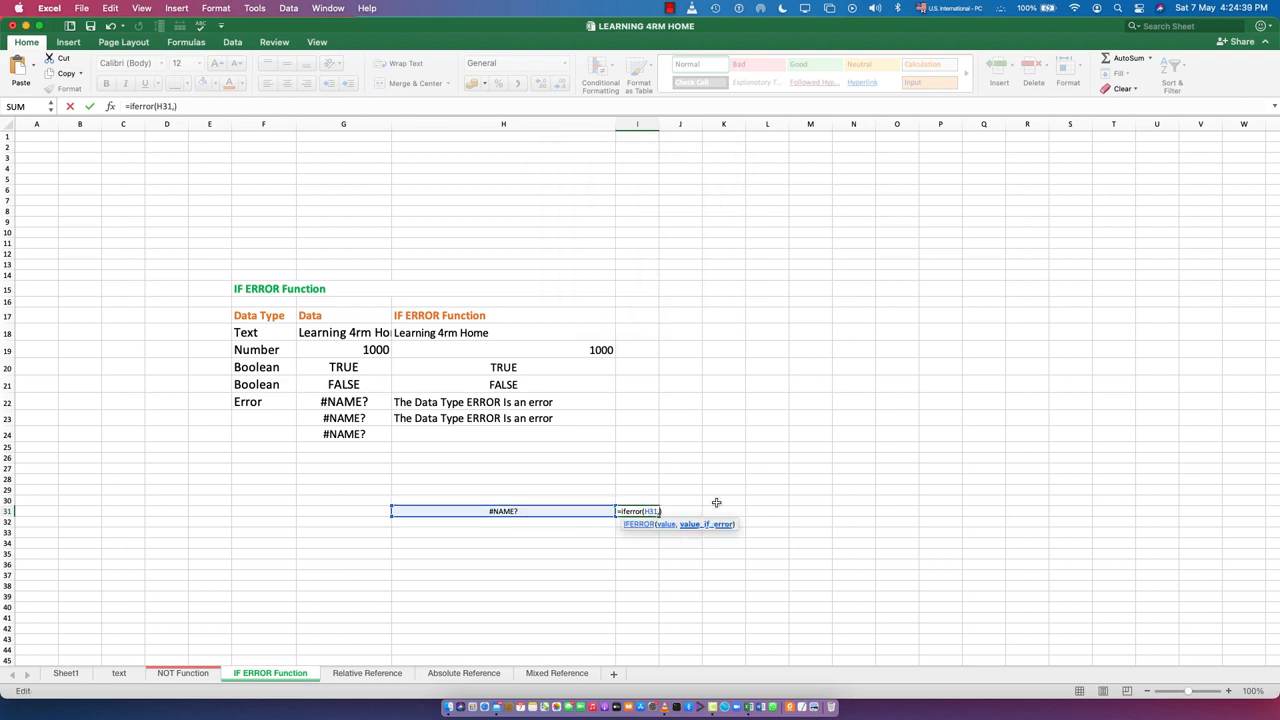
type("\"This is an error")
key("Return")
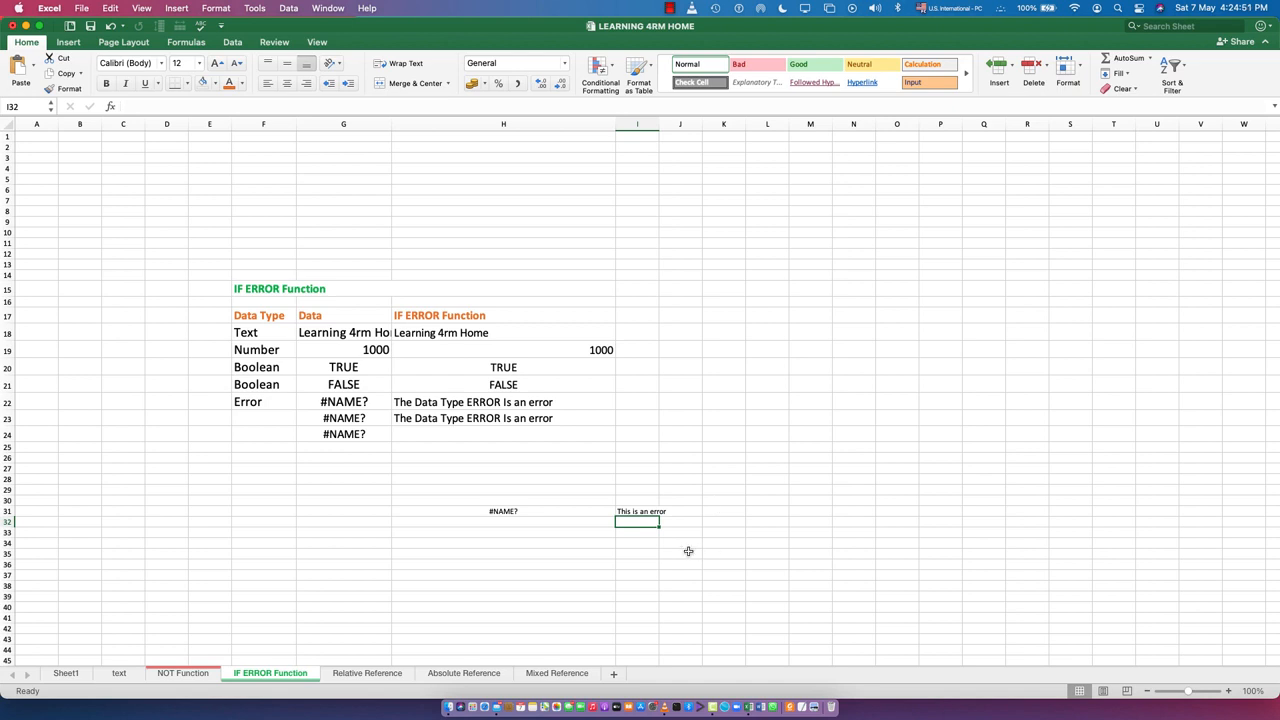
Enlarge the font of cells H31 through J31 to size 18
left_click(566, 514)
left_click_drag(566, 514, 662, 510)
left_click(216, 63)
left_click(216, 63)
left_click(216, 63)
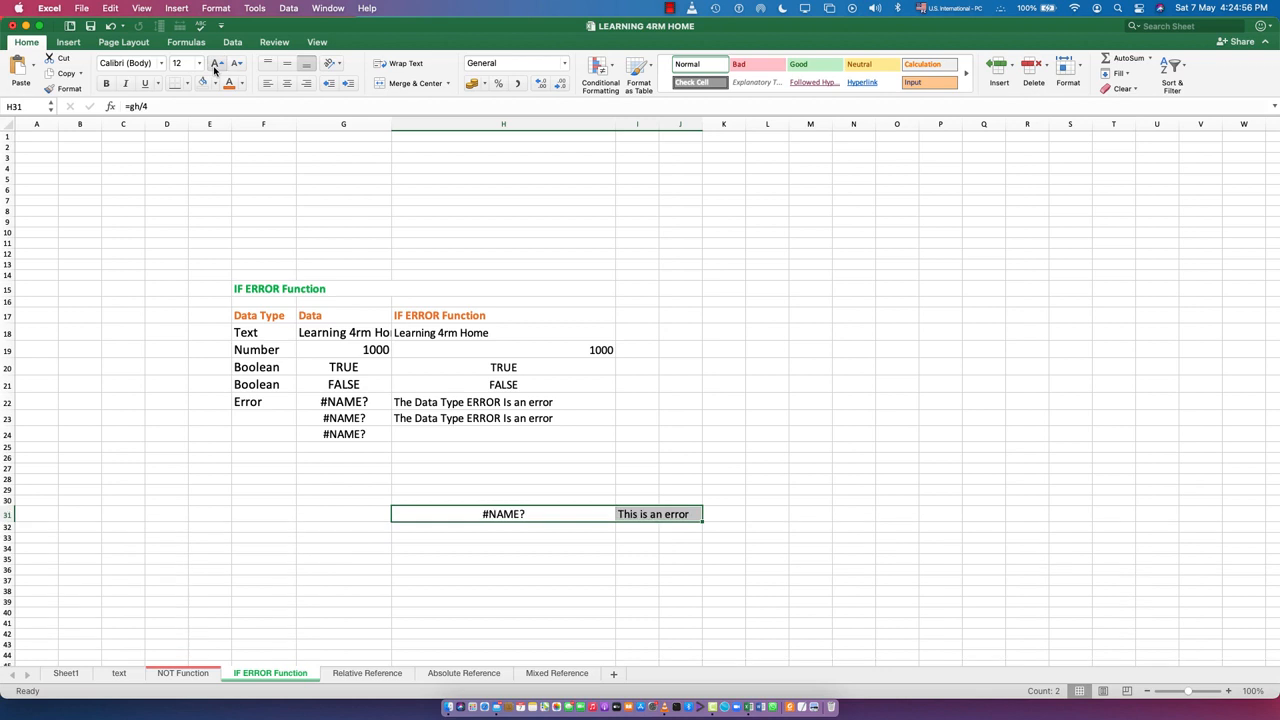
left_click(516, 516)
left_click(660, 520)
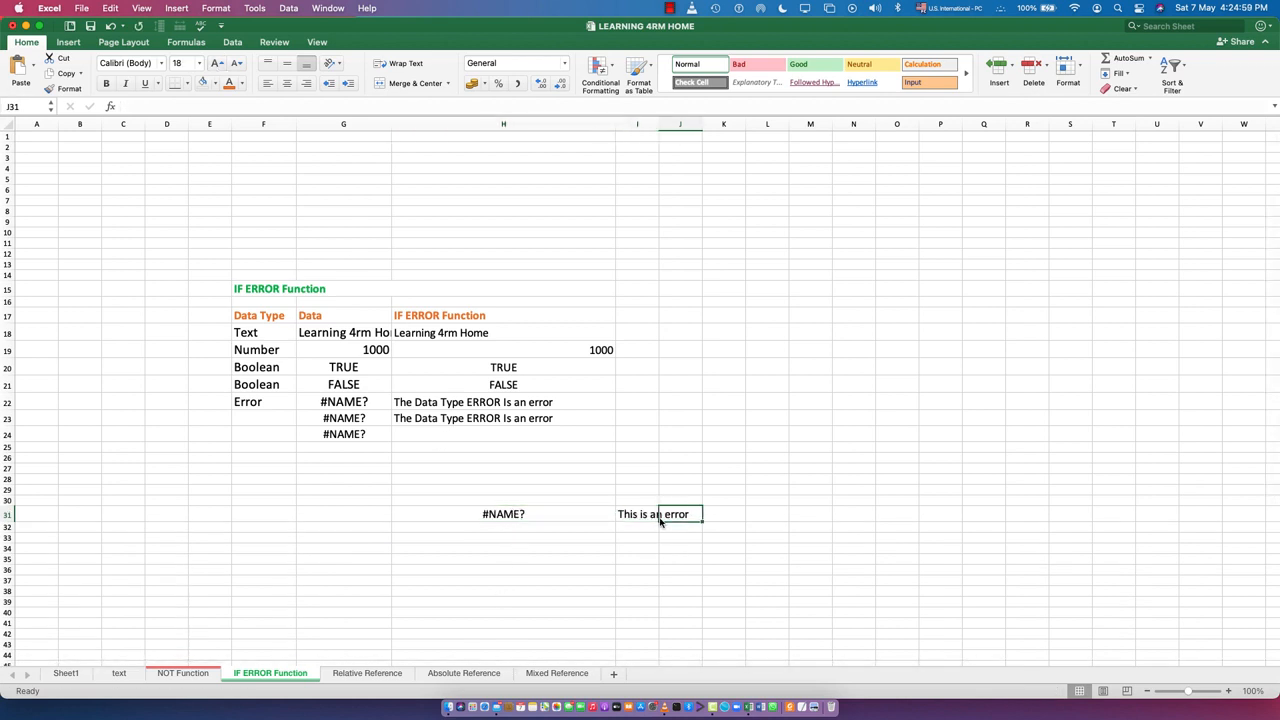
left_click(494, 513)
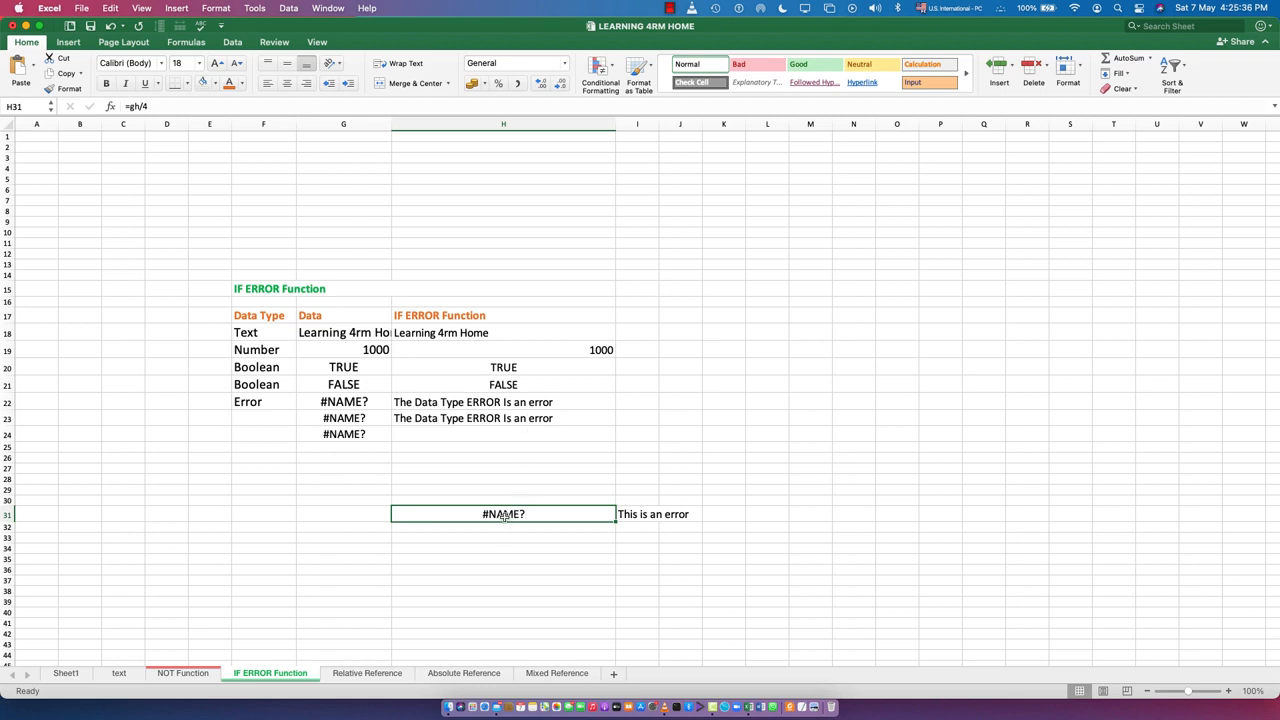
Clear the contents of cells H31 through J31
left_click(682, 514)
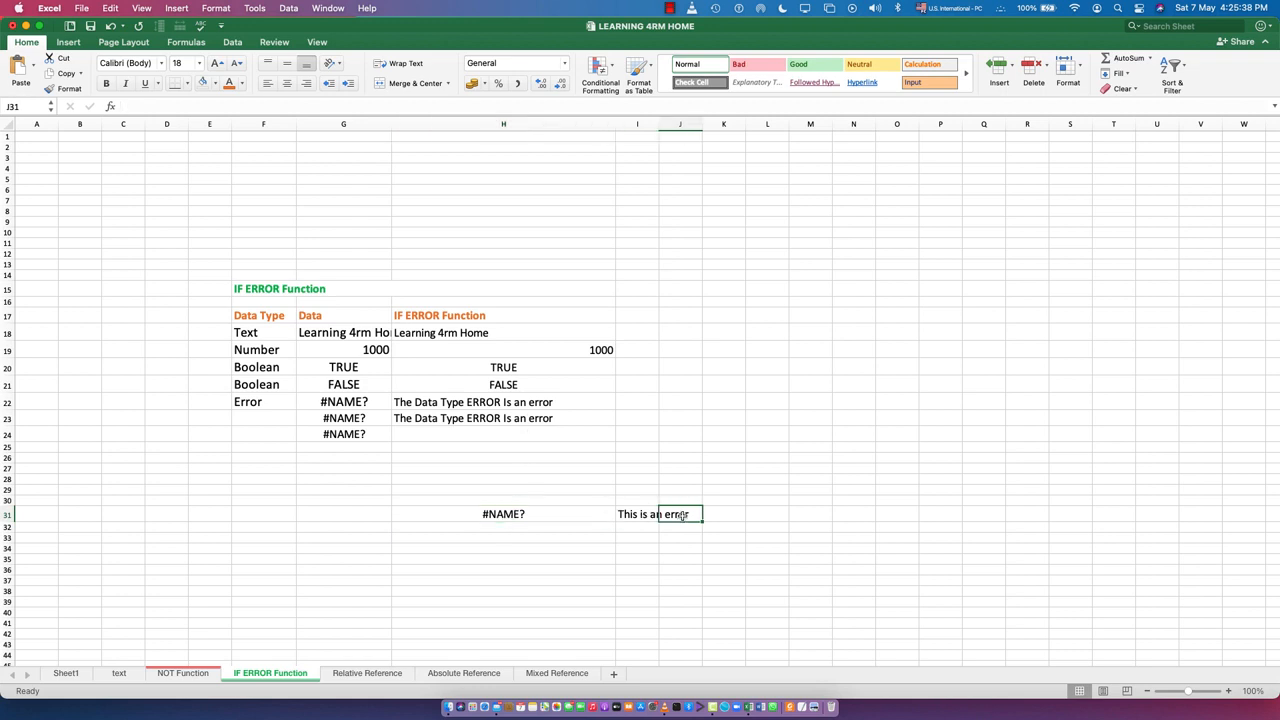
left_click_drag(682, 514, 505, 514)
key("Delete")
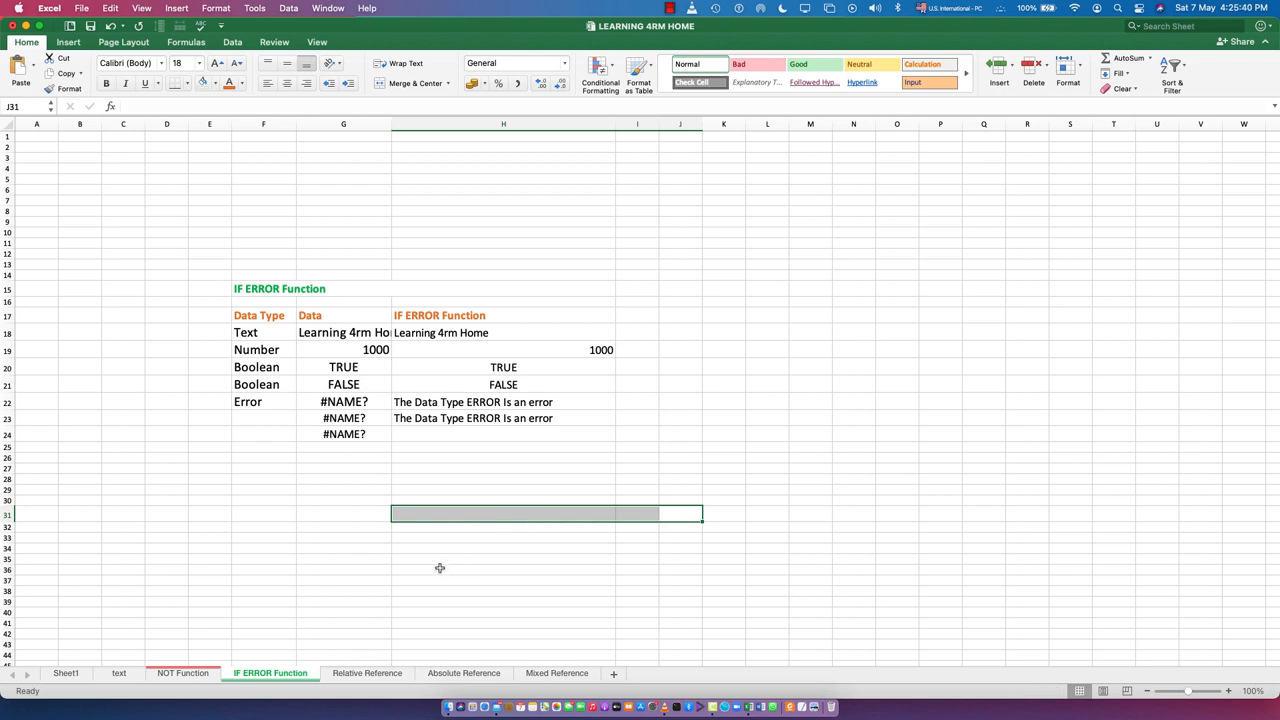
left_click(439, 568)
left_click(324, 514)
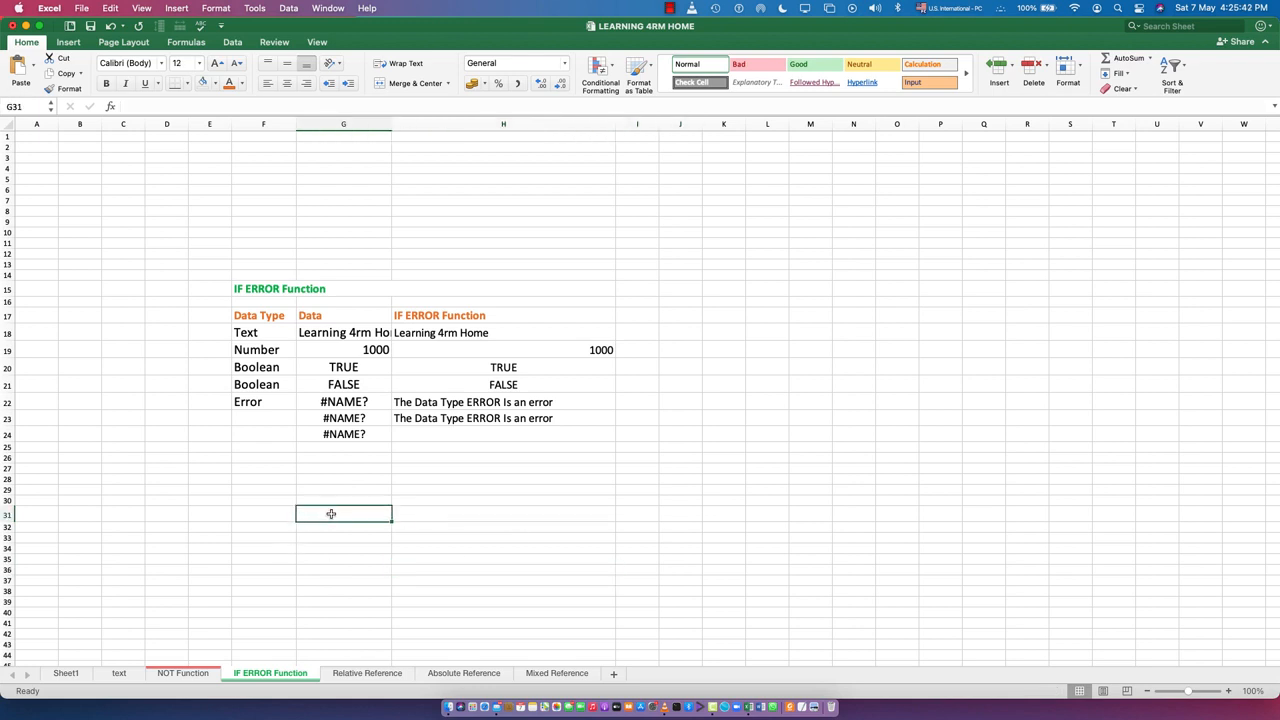
type("de/0")
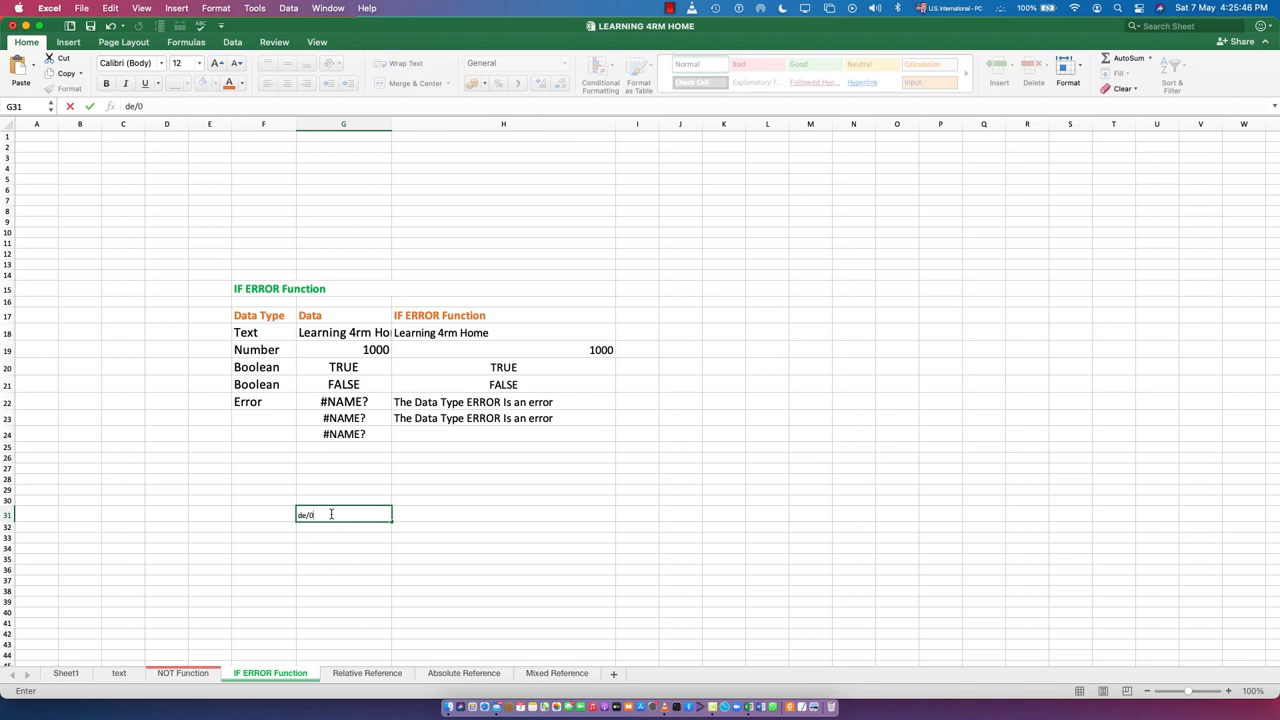
key("Return")
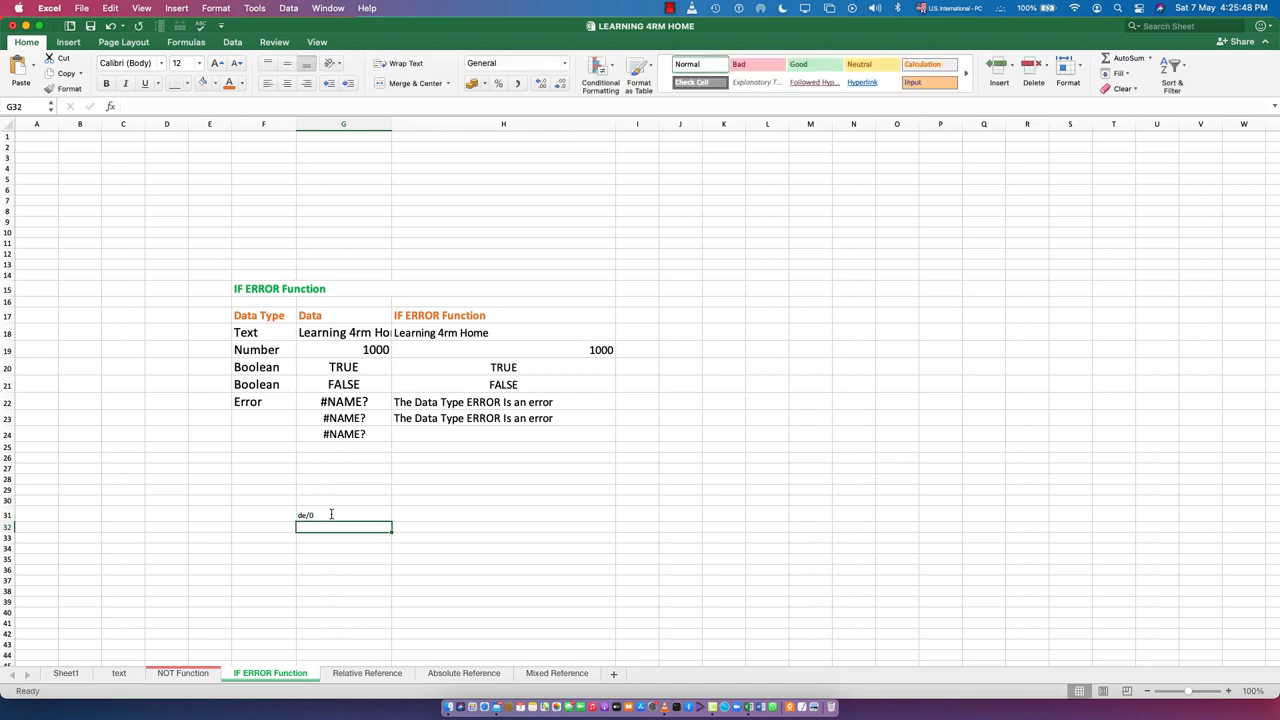
key("Delete")
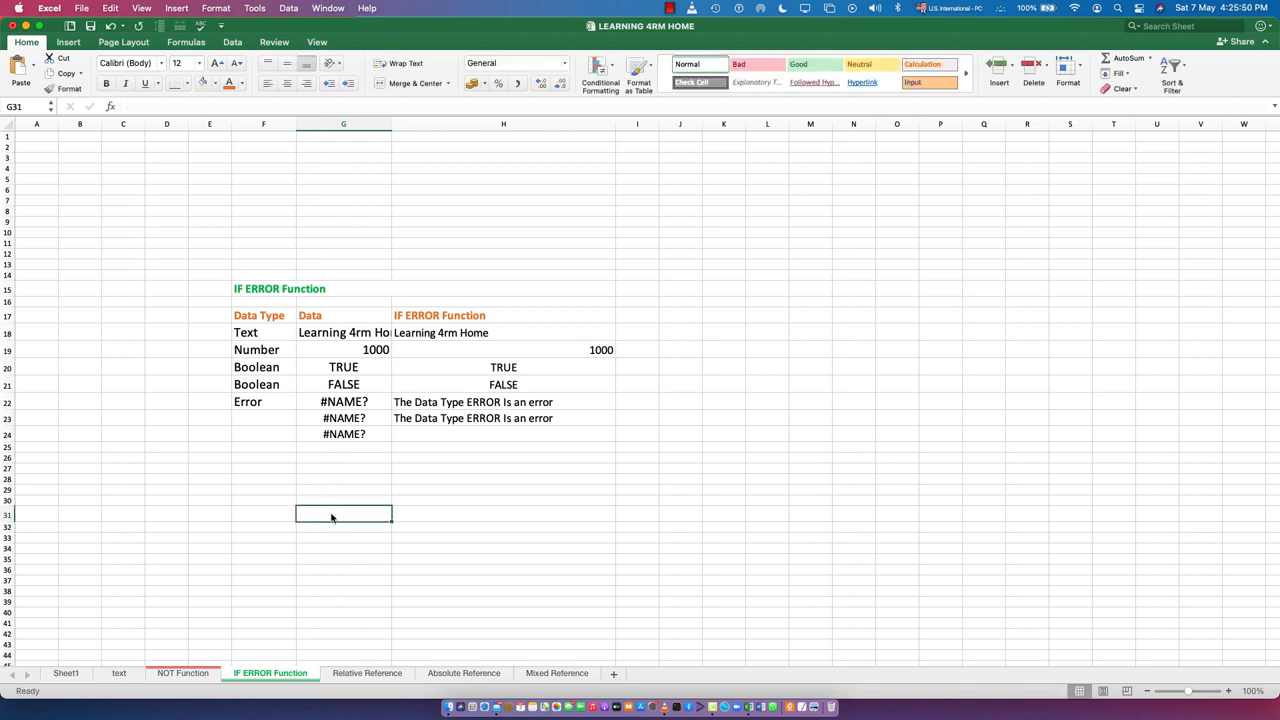
Enter the incomplete formulas =min, =max and =avg in cells G31, G32 and G33
type("=min")
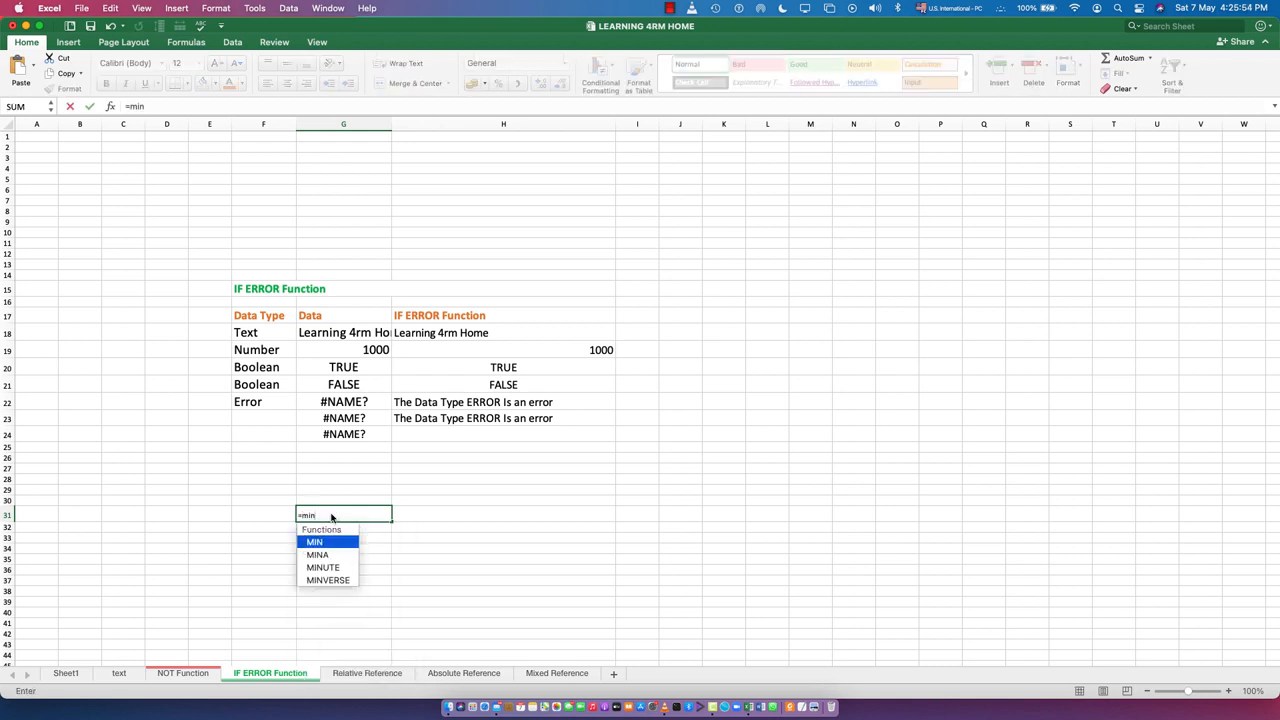
key("Return")
type("=max")
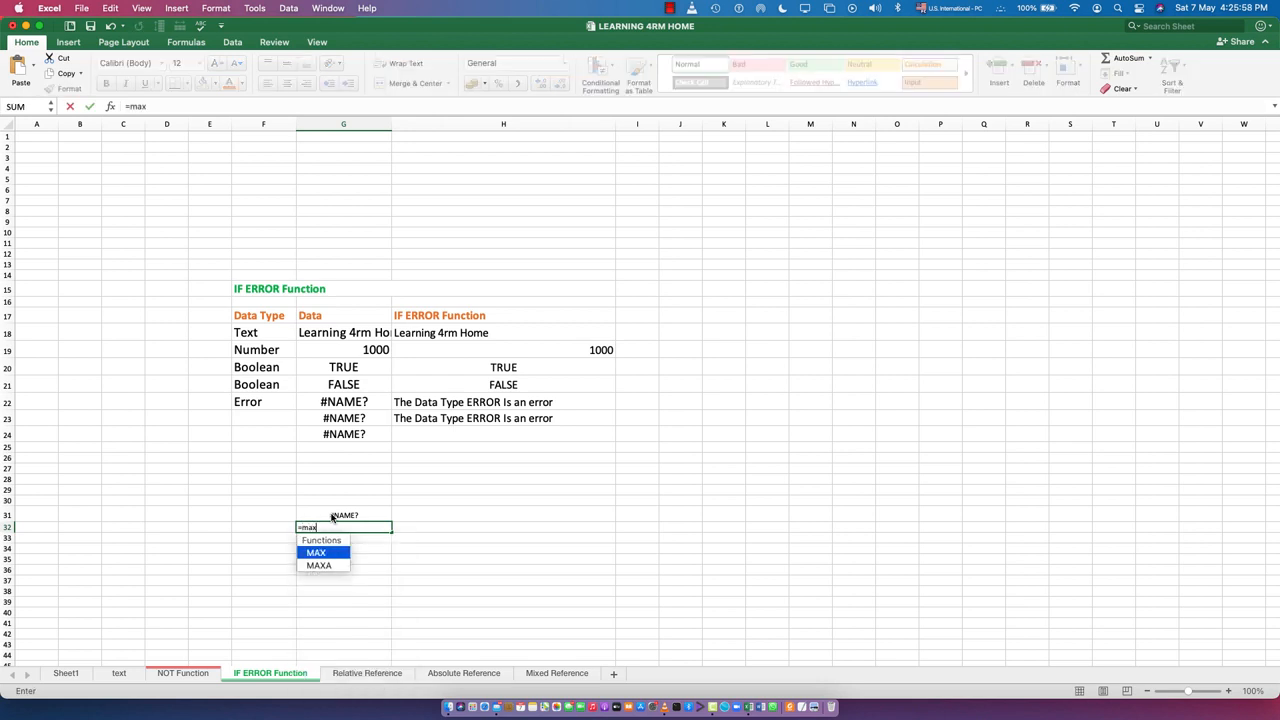
key("Return")
type("=")
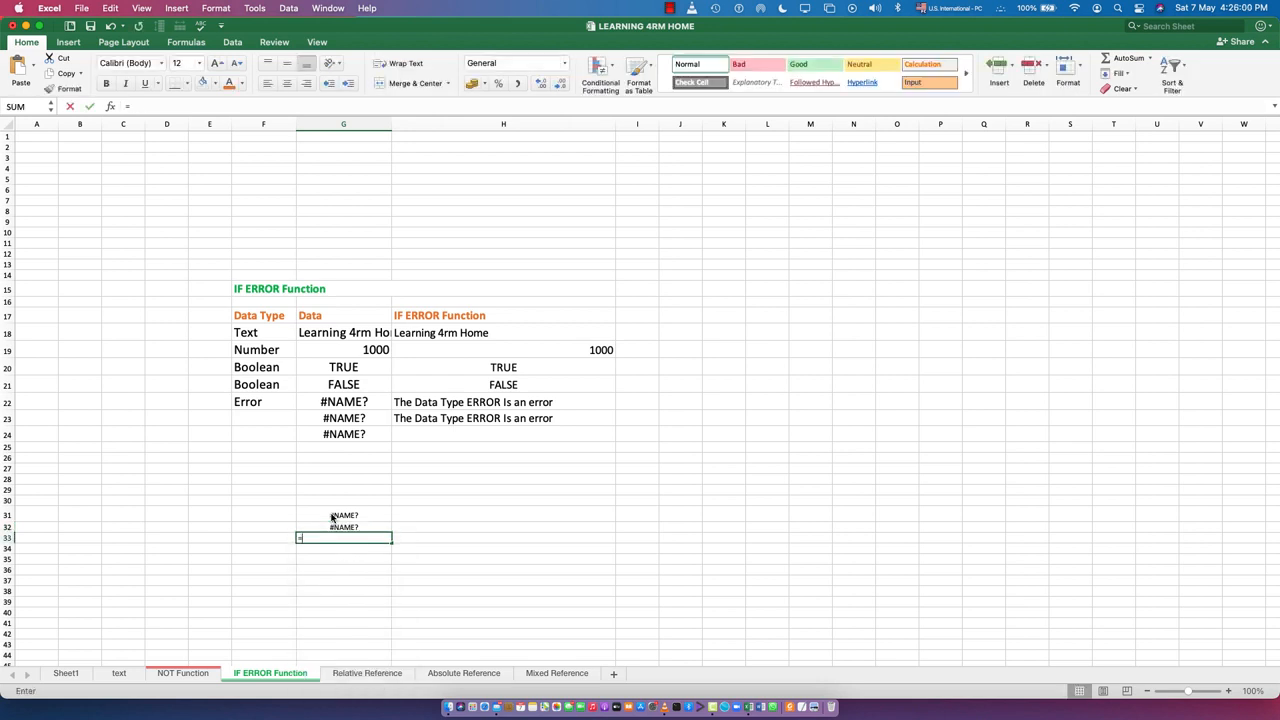
type("avg")
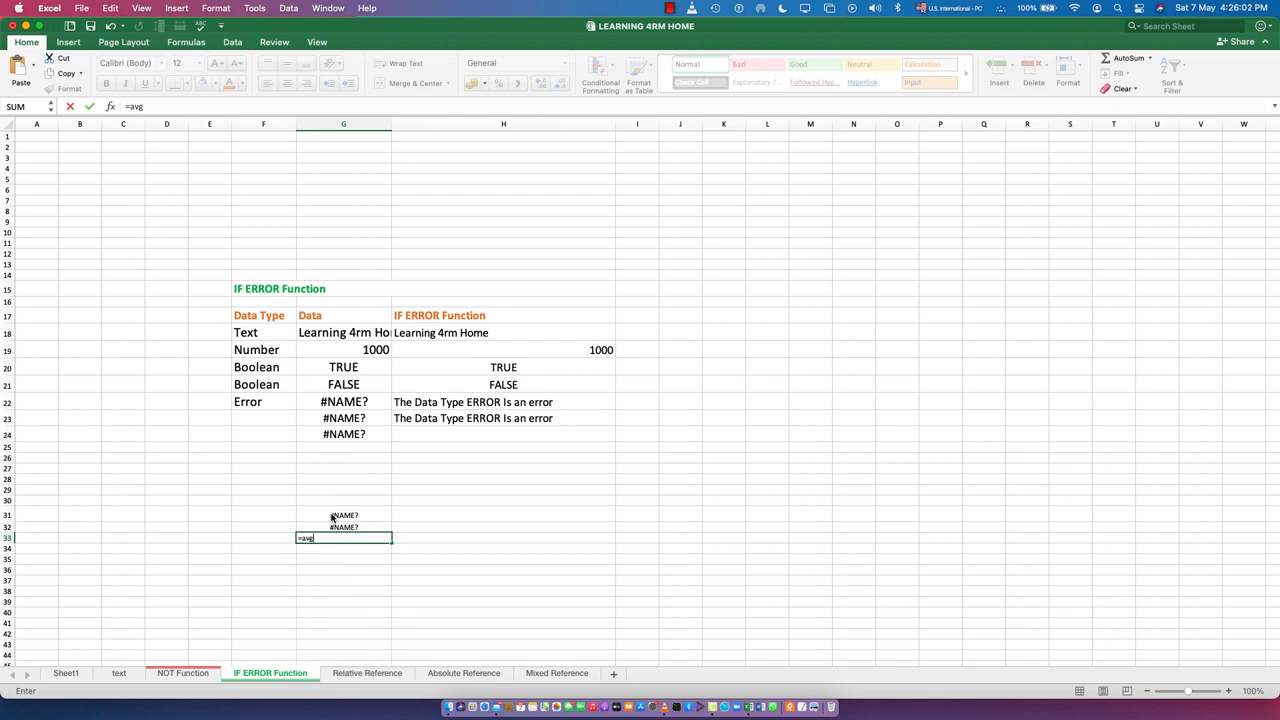
key("Return")
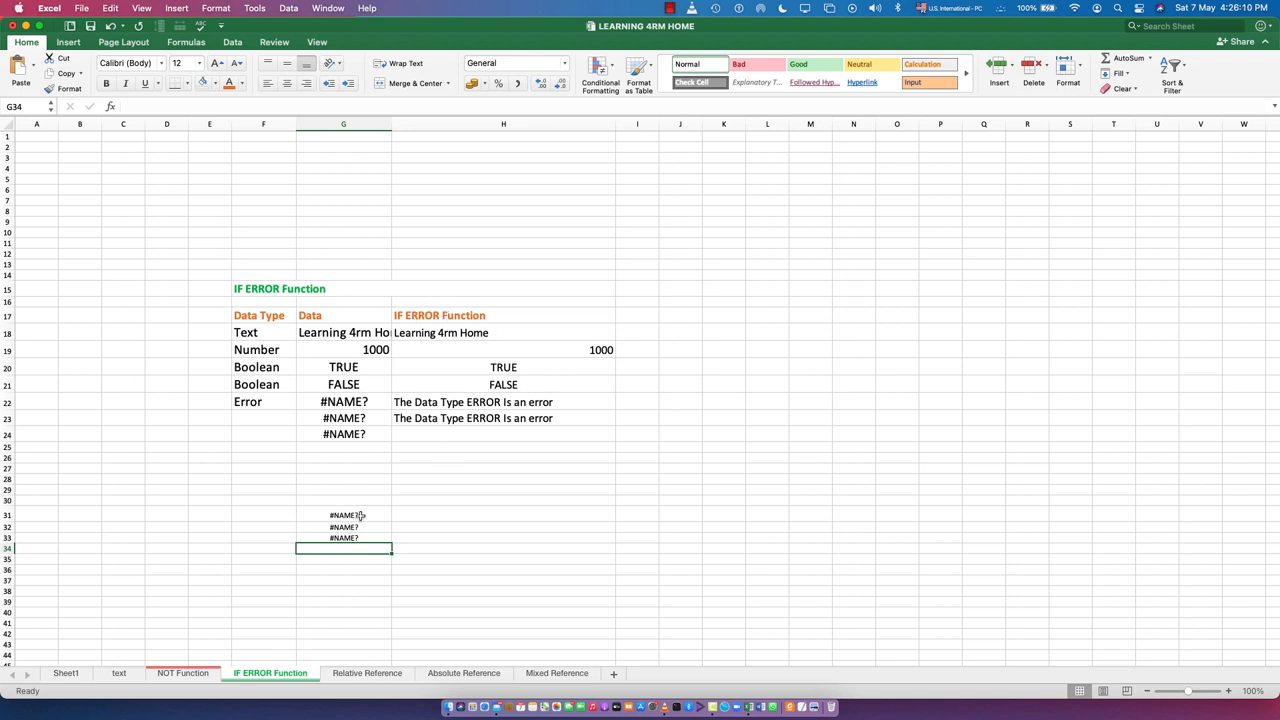
left_click(354, 514)
type("=min")
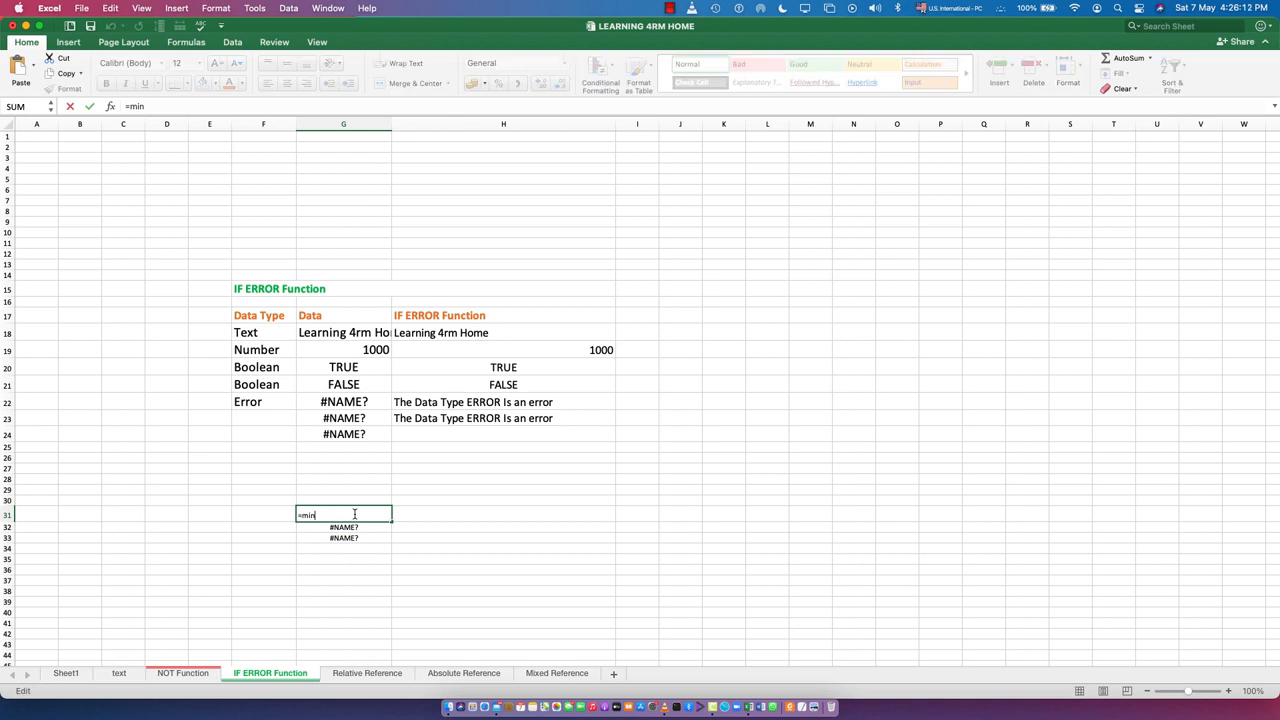
key("Return")
Start an IFERROR formula with empty parentheses in cell H31
left_click(418, 516)
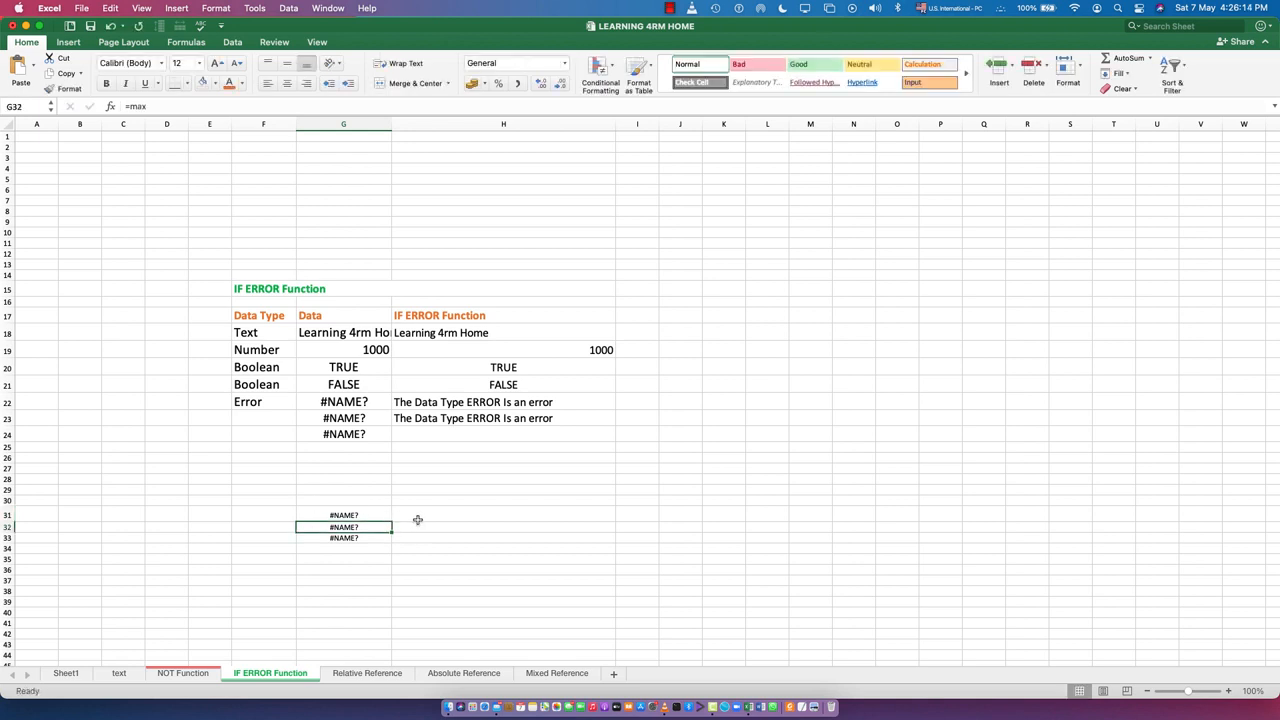
type("if")
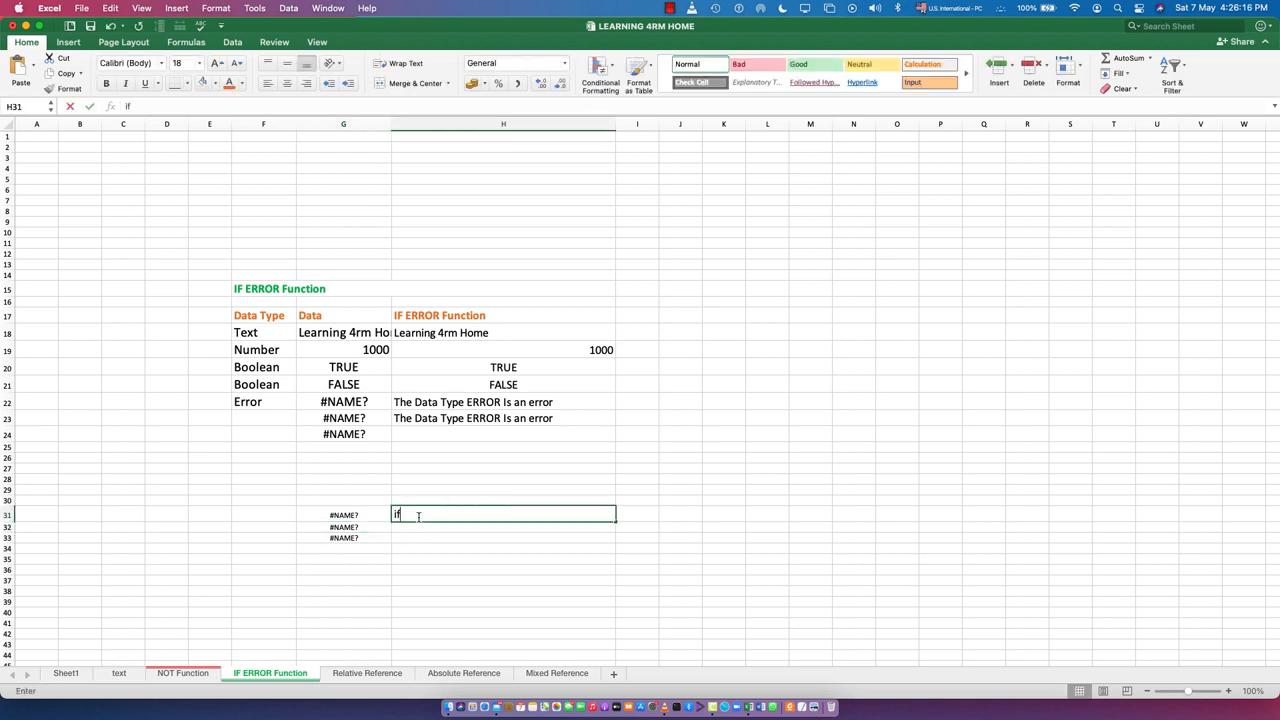
type("e")
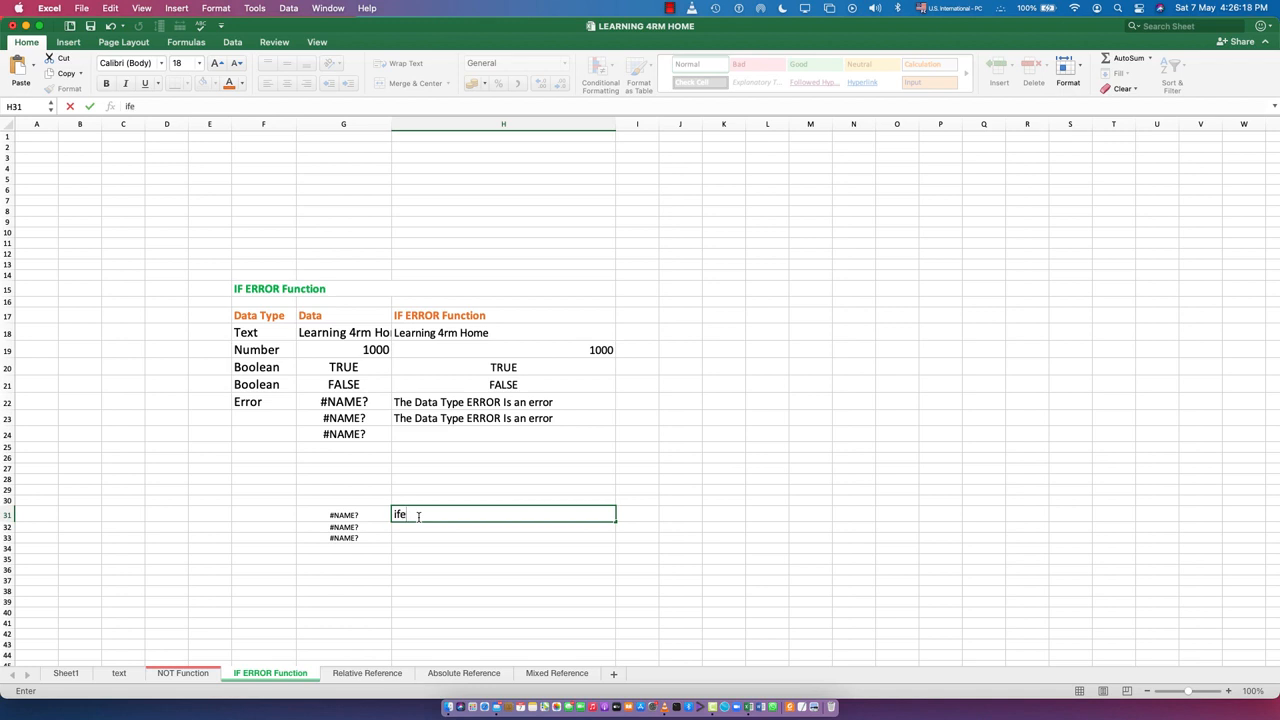
type("rro")
key("BackSpace")
key("BackSpace")
key("BackSpace")
key("BackSpace")
key("BackSpace")
key("BackSpace")
key("BackSpace")
key("BackSpace")
type("=ifee")
key("BackSpace")
type("rr")
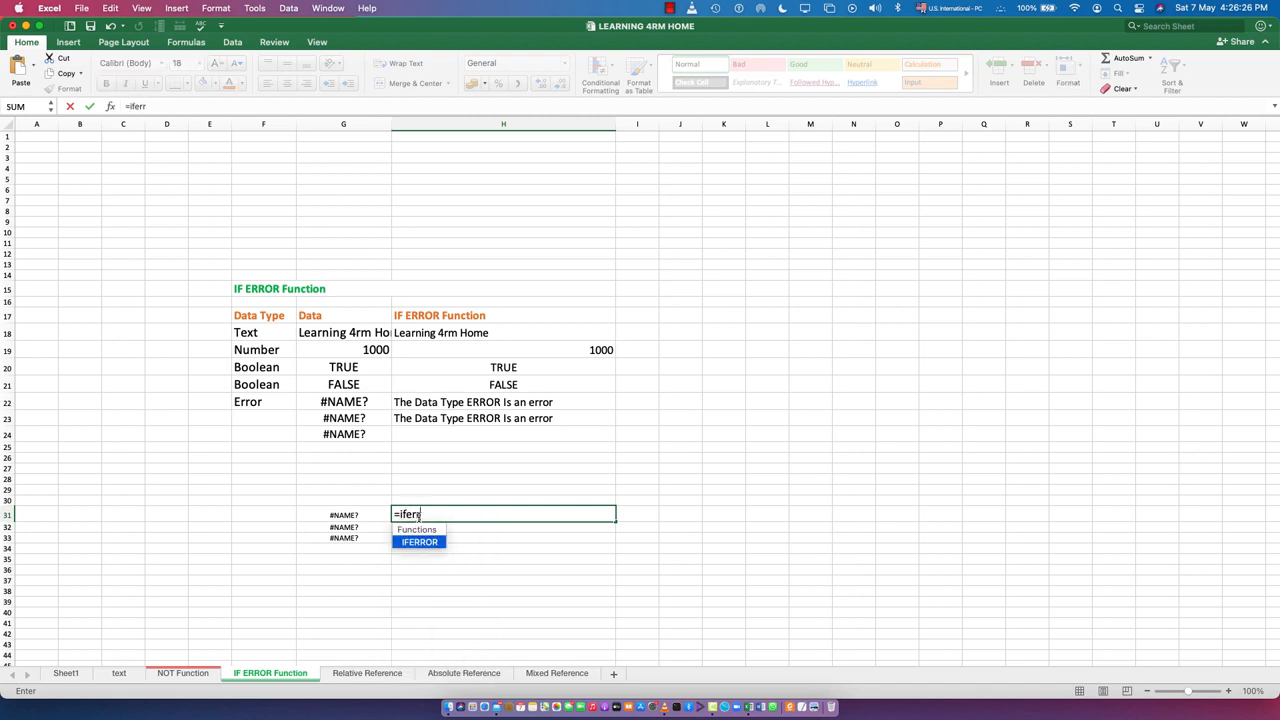
type("or()")
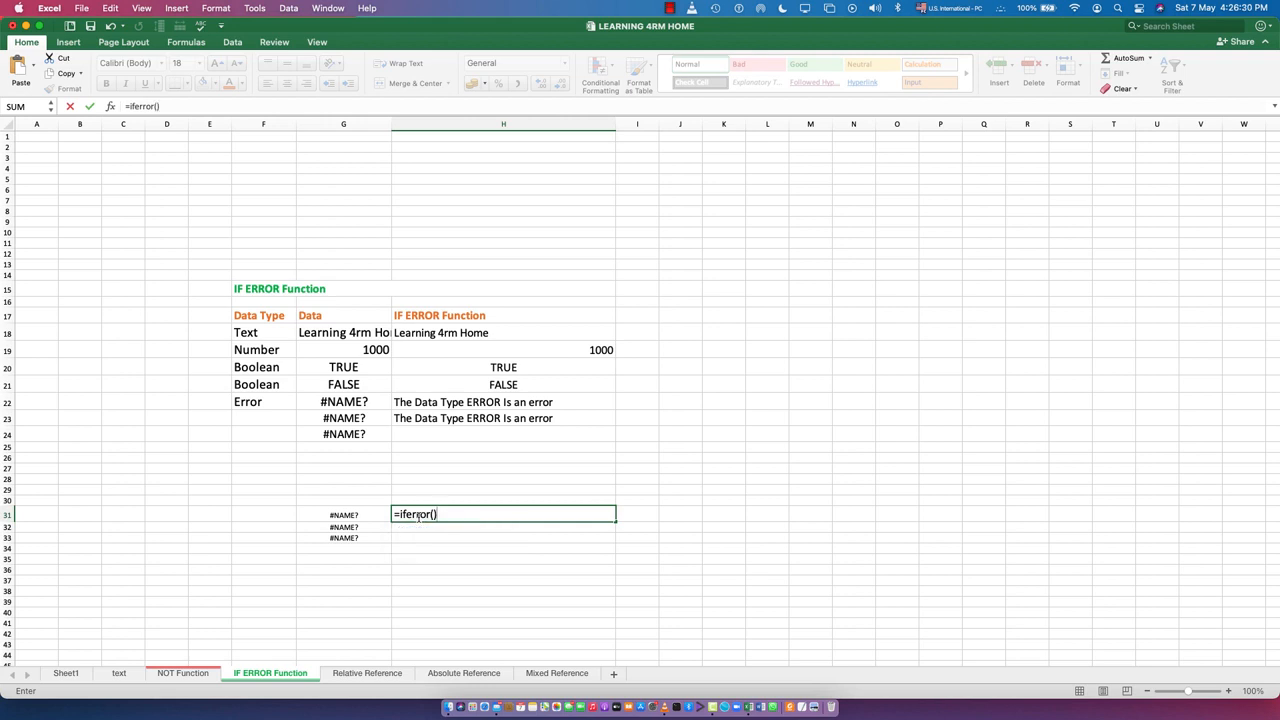
key("Return")
key("Return")
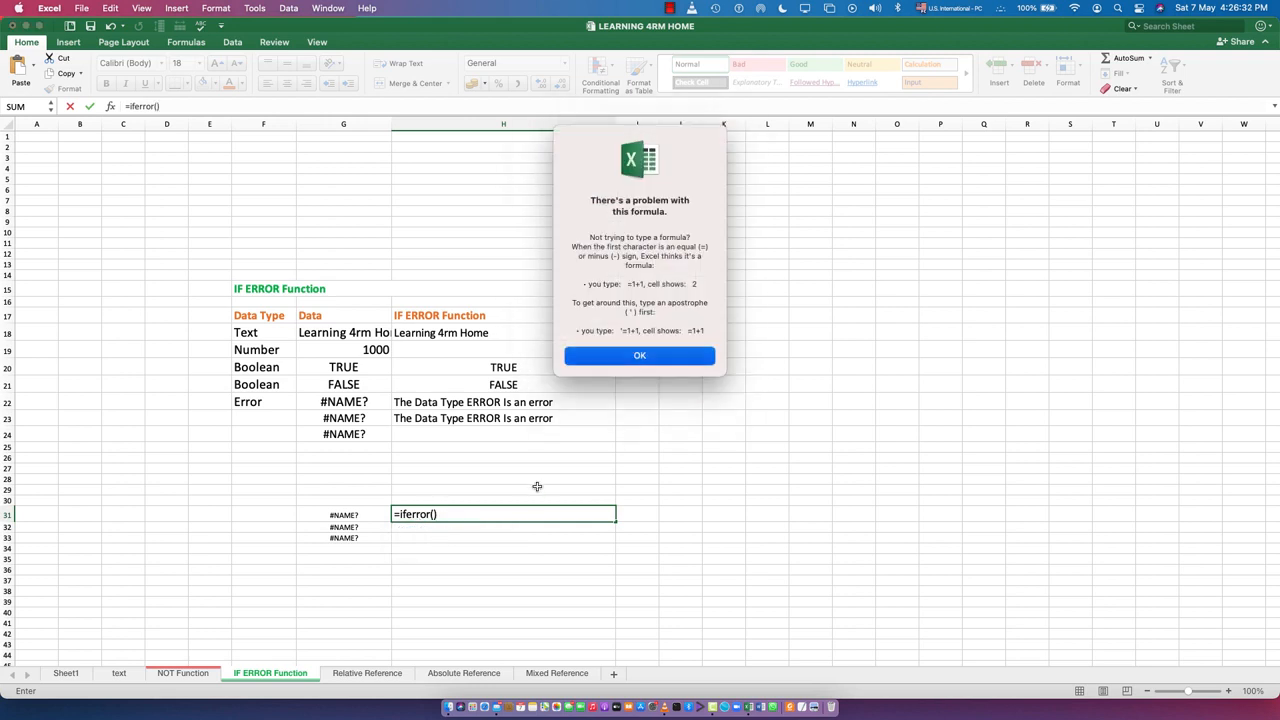
Complete the IFERROR formula in H31 with G31 as the value and empty text "" for errors
left_click(357, 515)
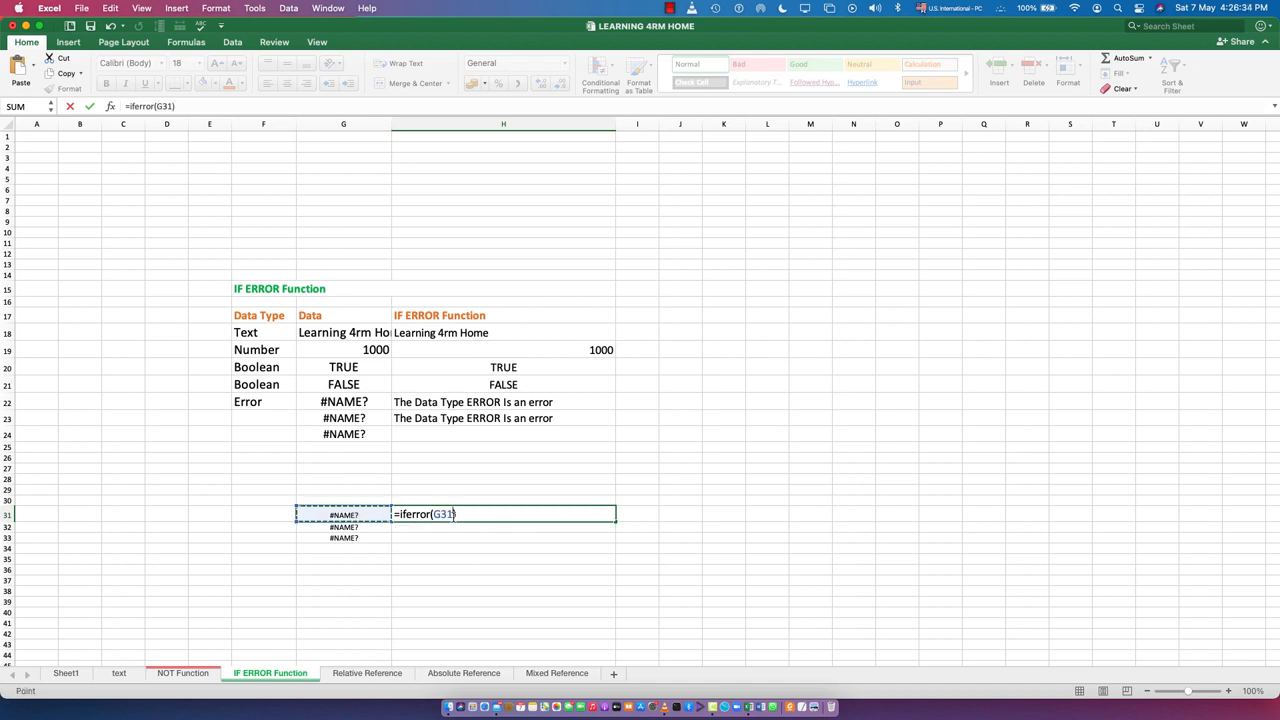
type(", \"\"")
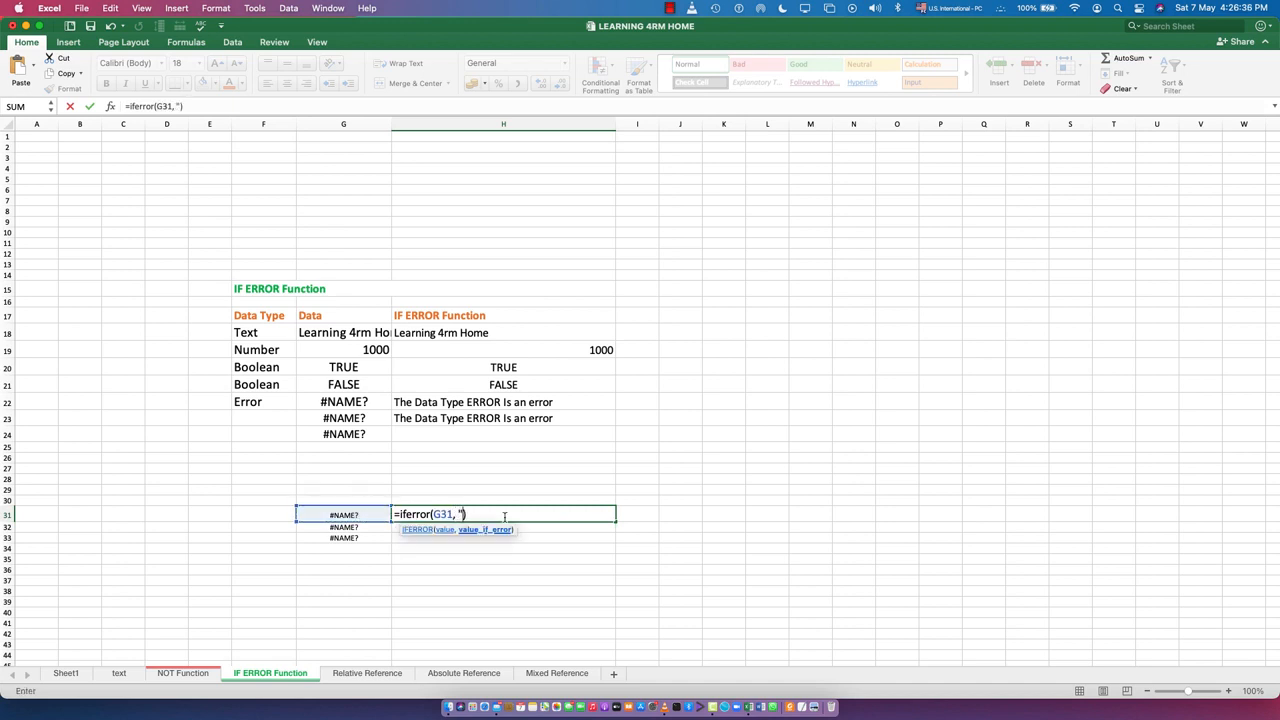
key("Left")
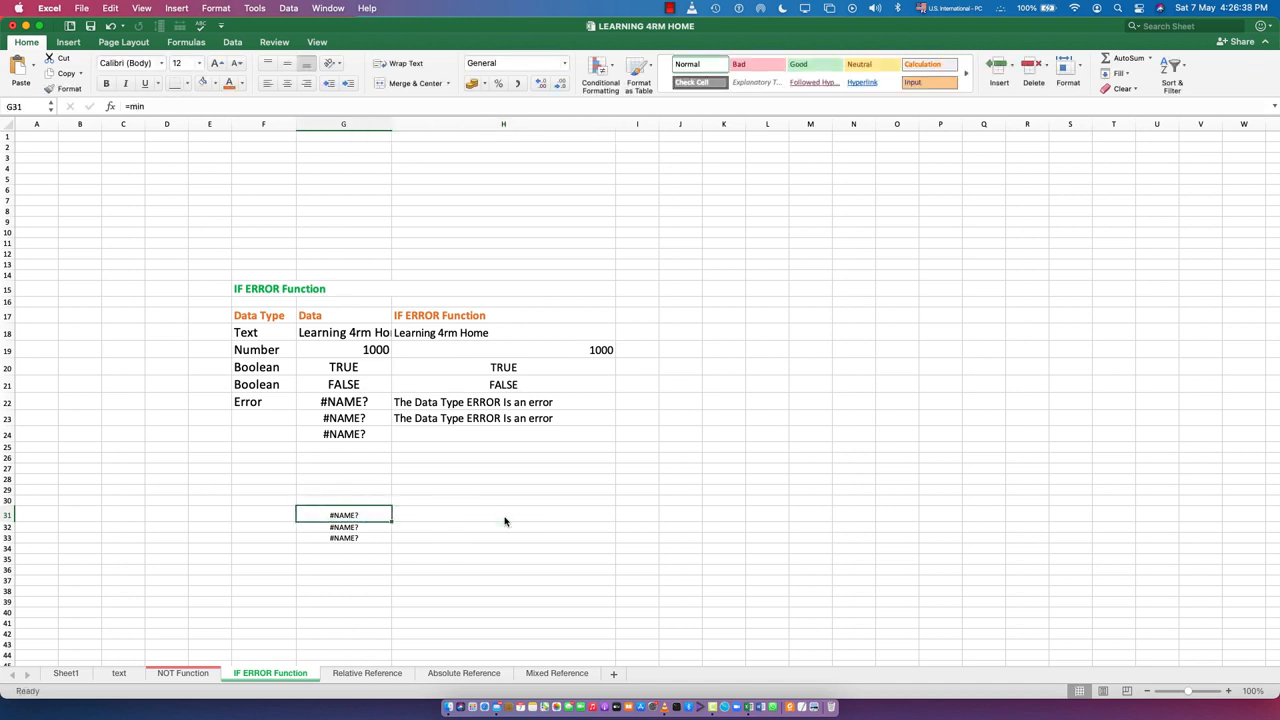
Set the error text in H31's IFERROR formula to "MIN is and Error"
left_click(505, 521)
double_click(503, 518)
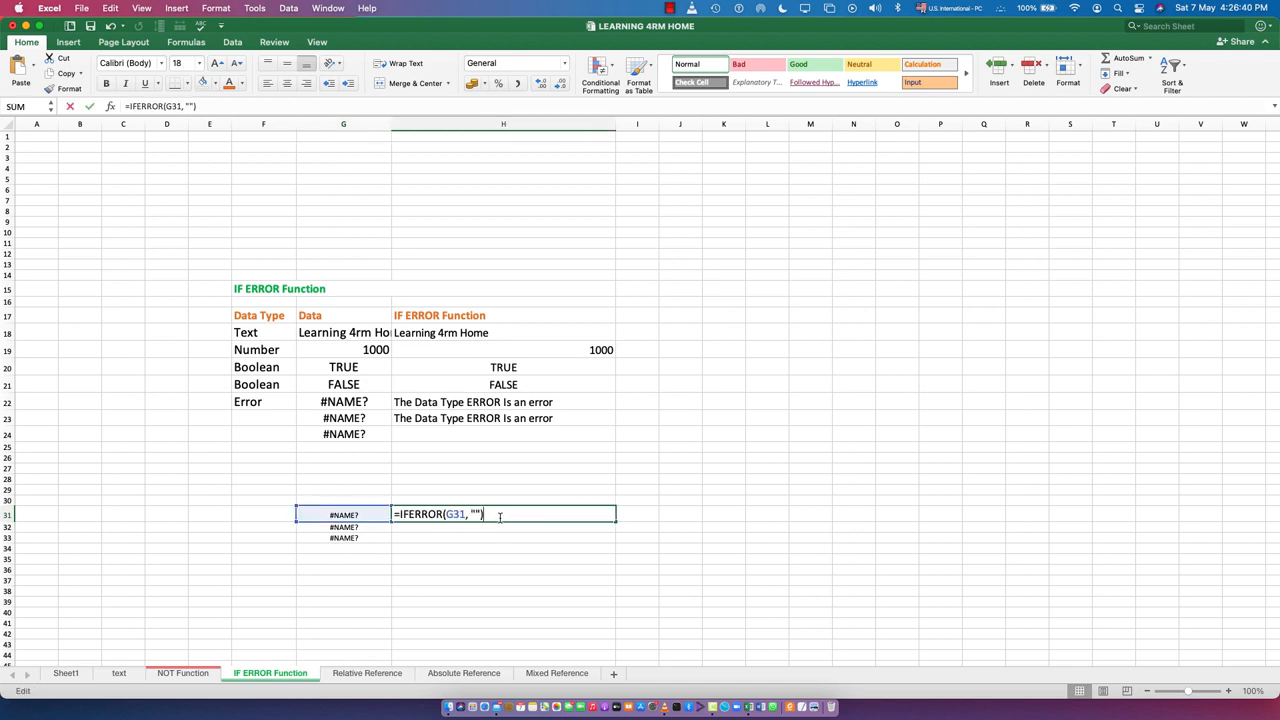
left_click(477, 514)
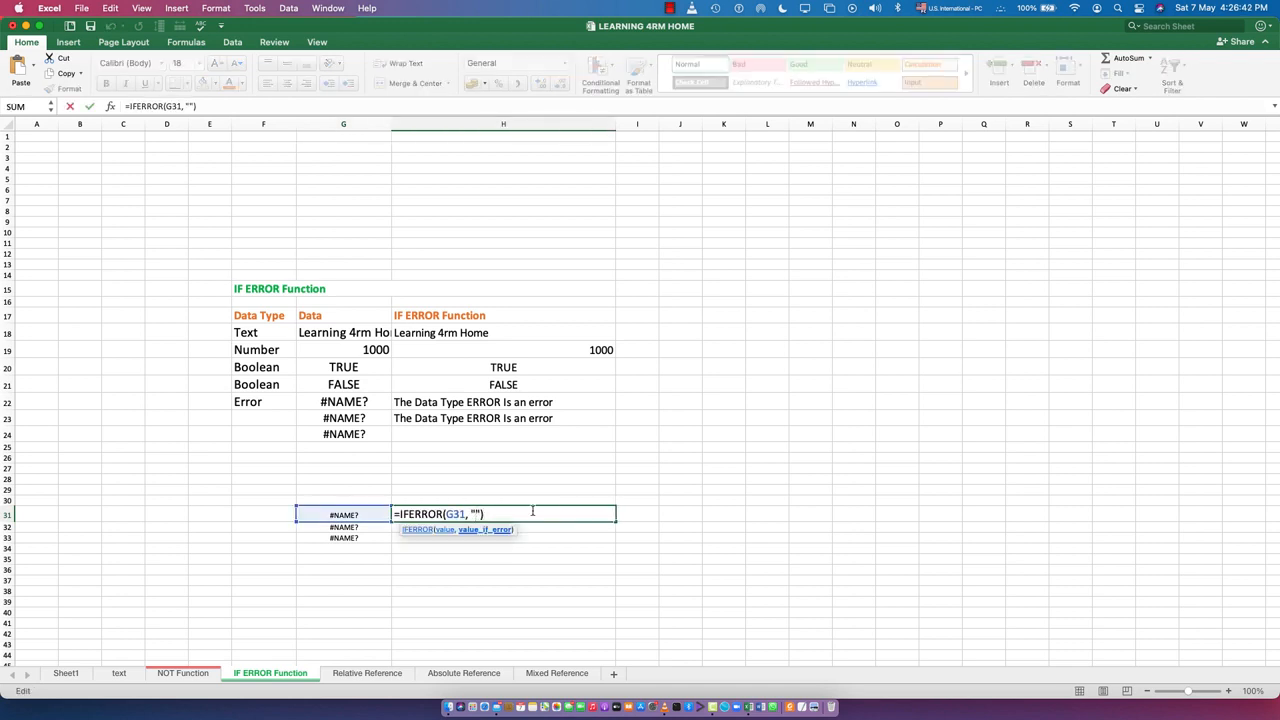
type("MIN is and Error")
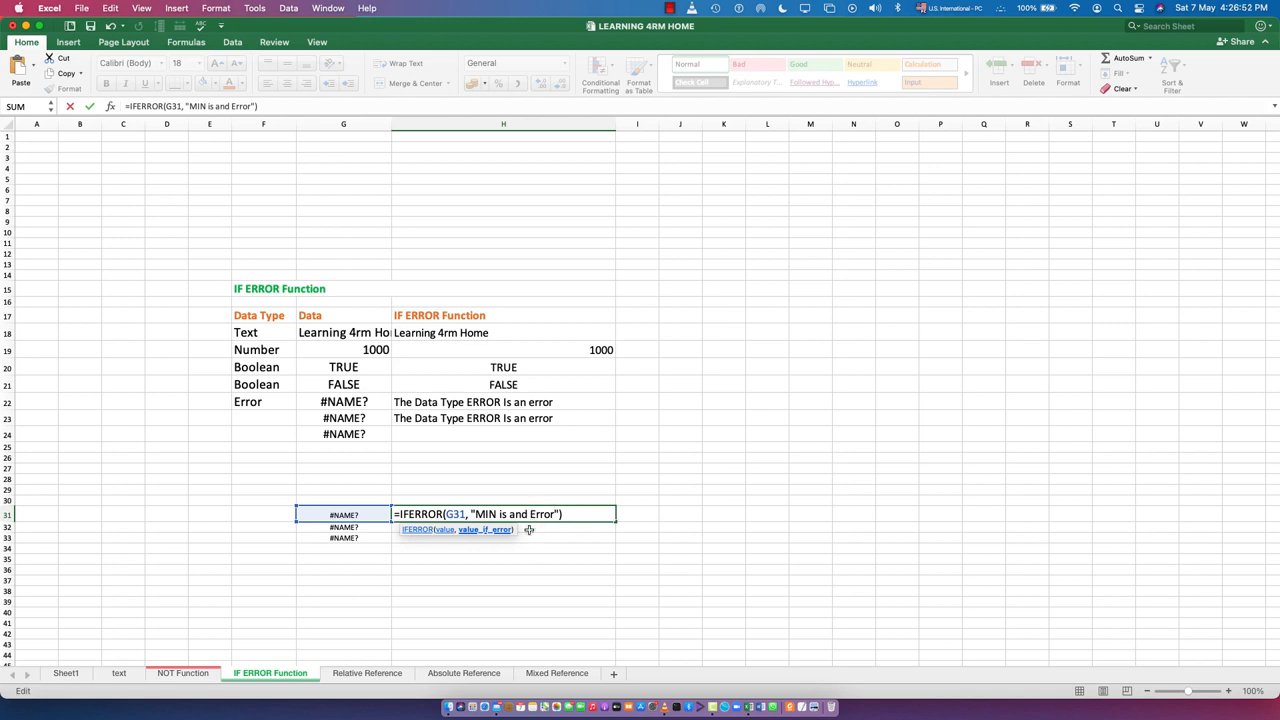
Copy the full formula text from H31 and paste it into cell H32
left_click_drag(565, 514, 392, 511)
key("super+c")
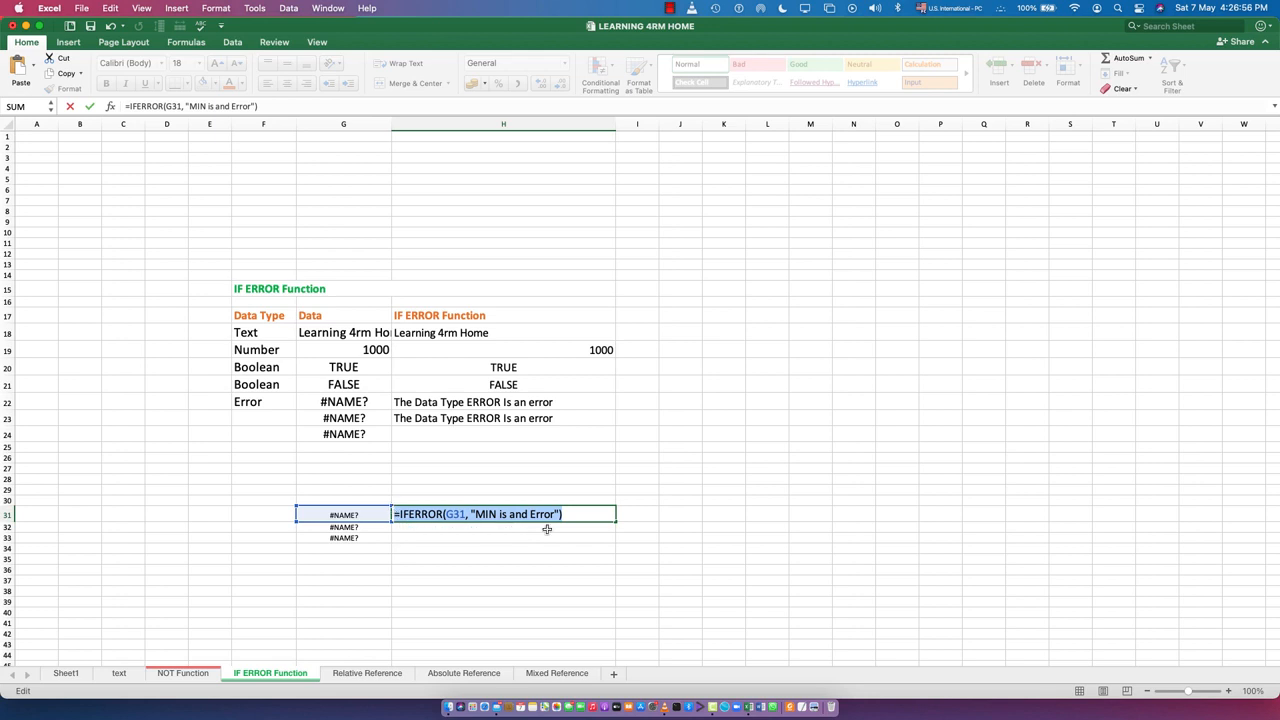
key("Return")
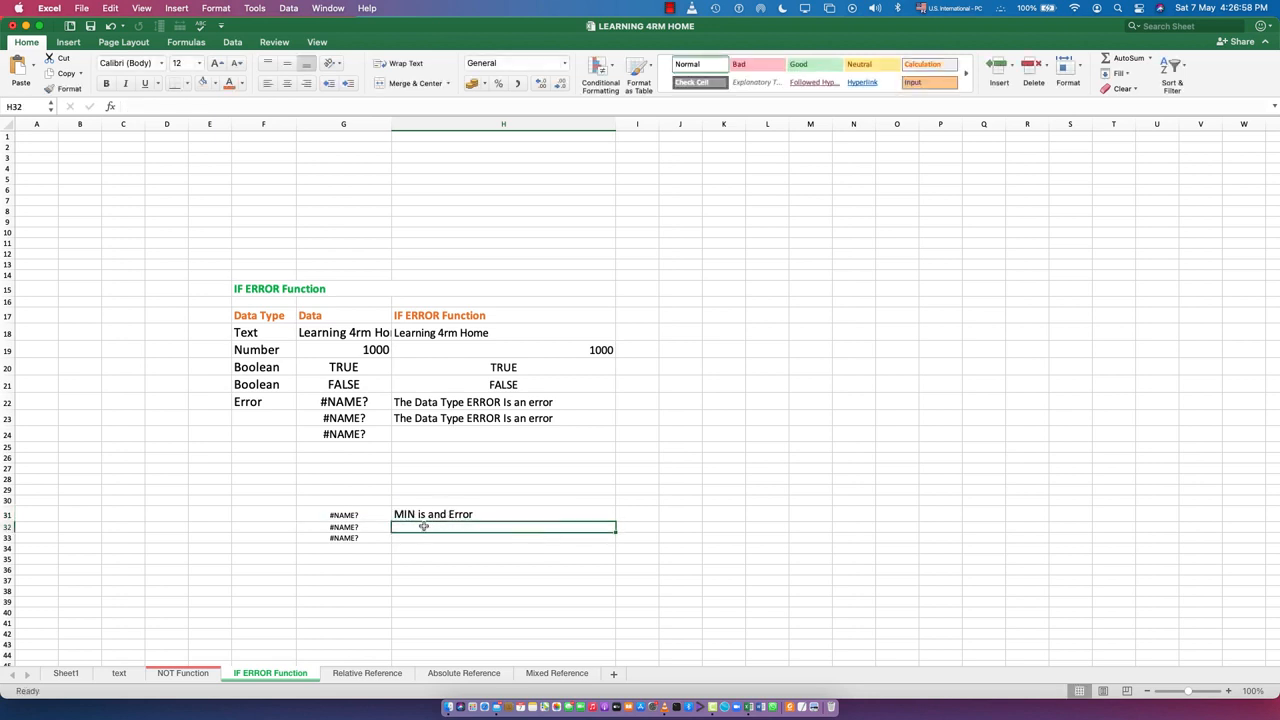
double_click(435, 526)
key("super+v")
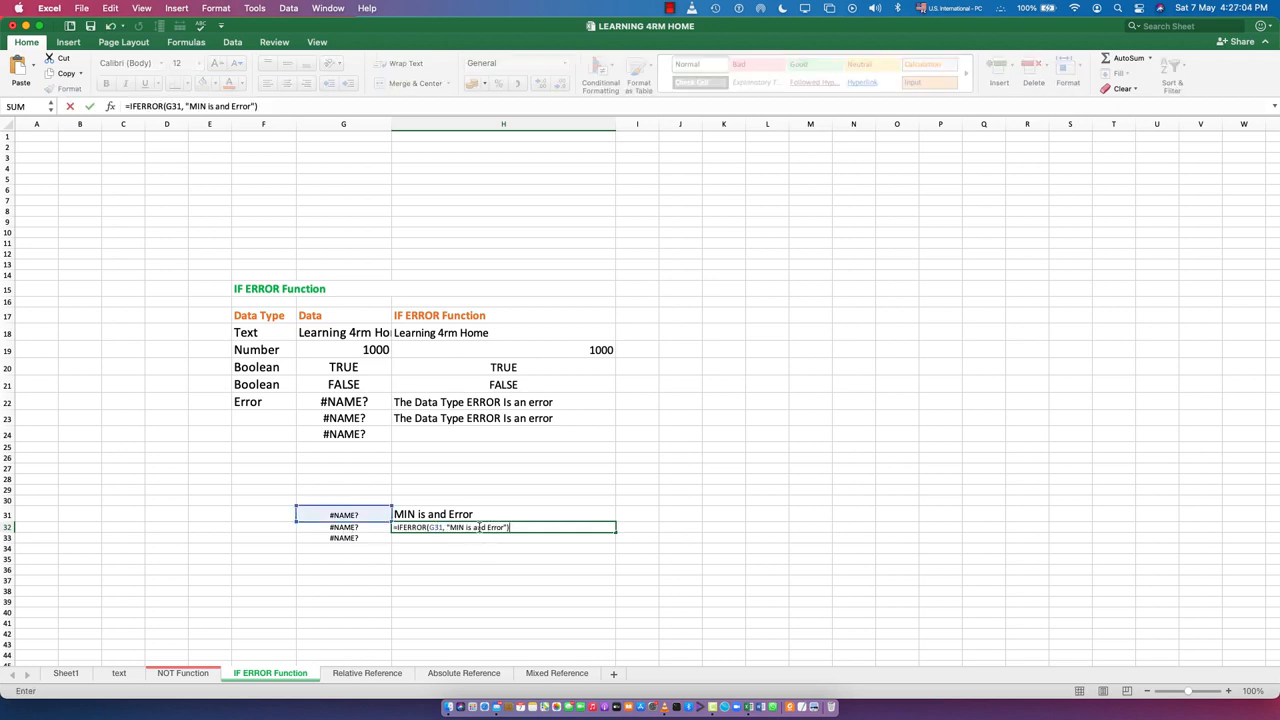
Change the error text in H32's formula to "MAX is and Error"
left_click(459, 527)
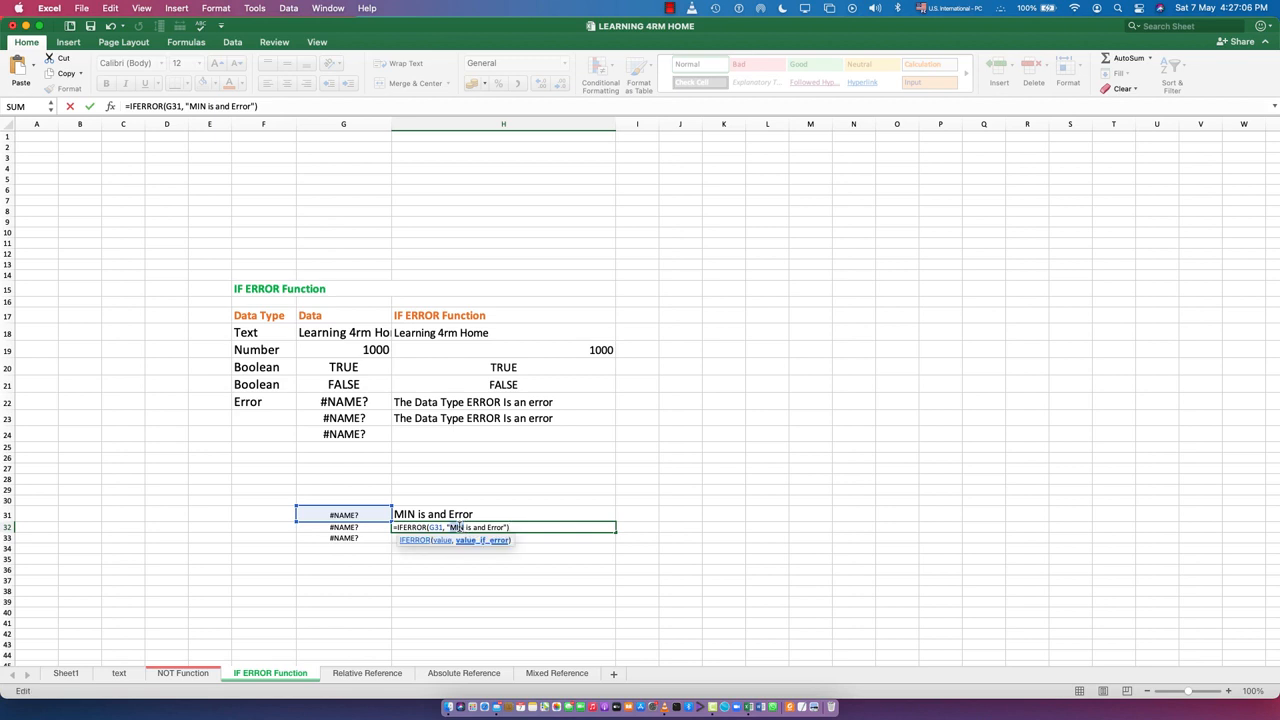
key("BackSpace")
key("BackSpace")
type("AX")
key("Return")
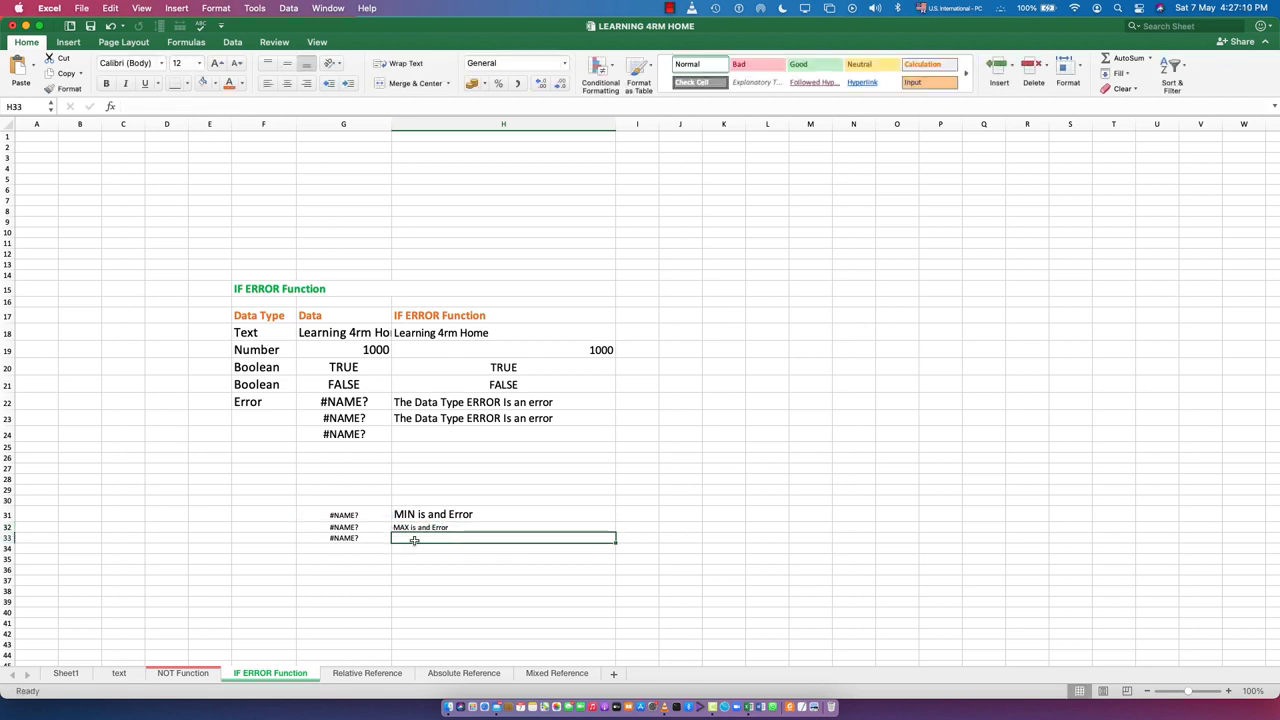
Paste the copied formula text into cell H33 and change its error text to "AVG is and Error"
key("super+v")
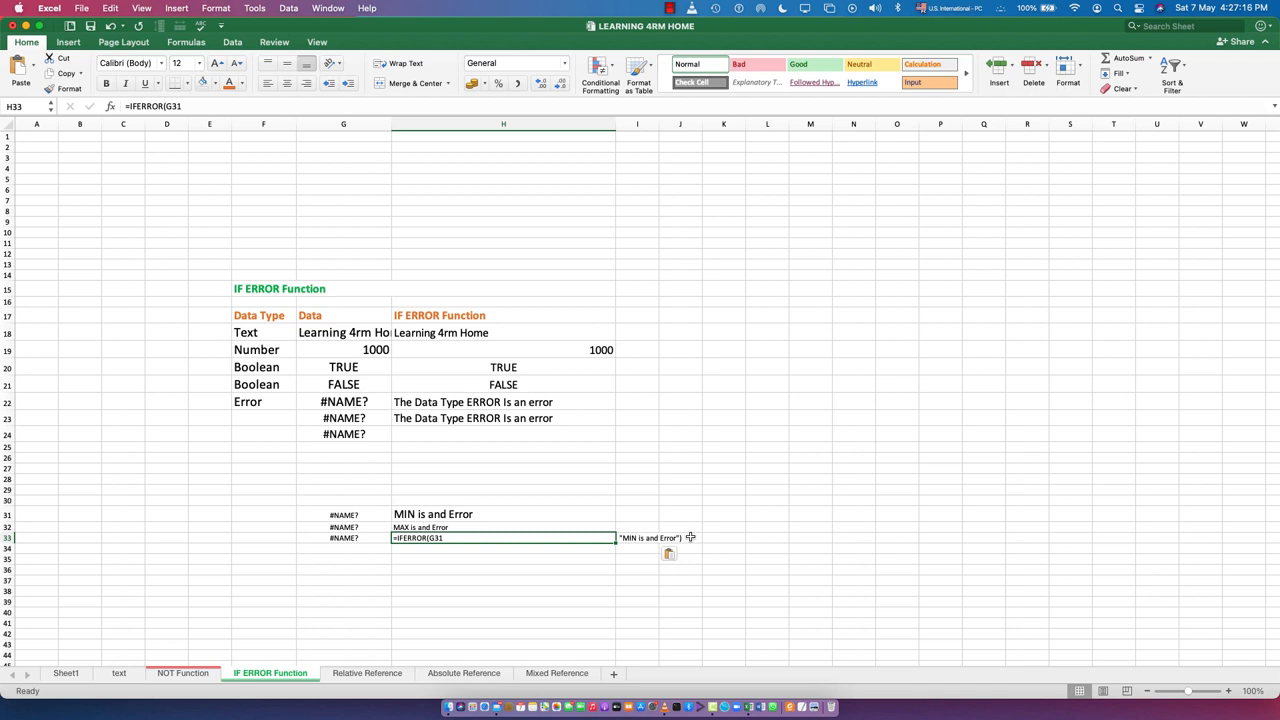
key("super+z")
key("BackSpace")
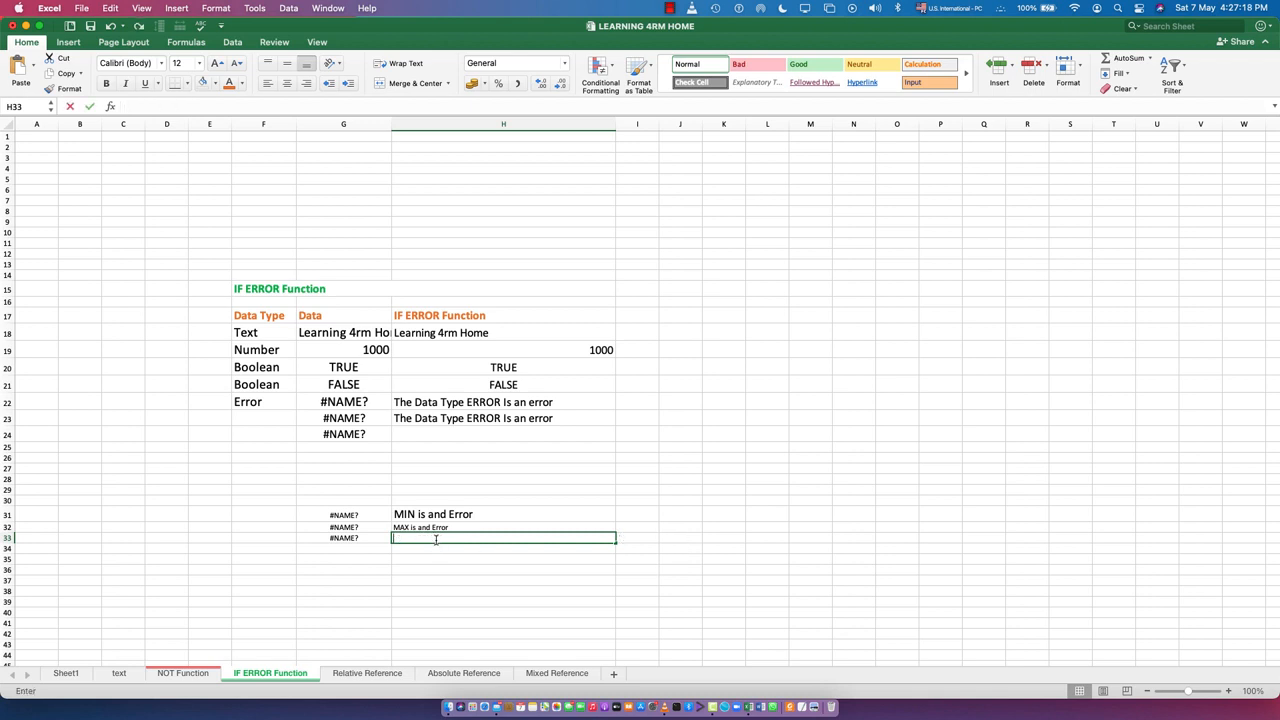
key("super+v")
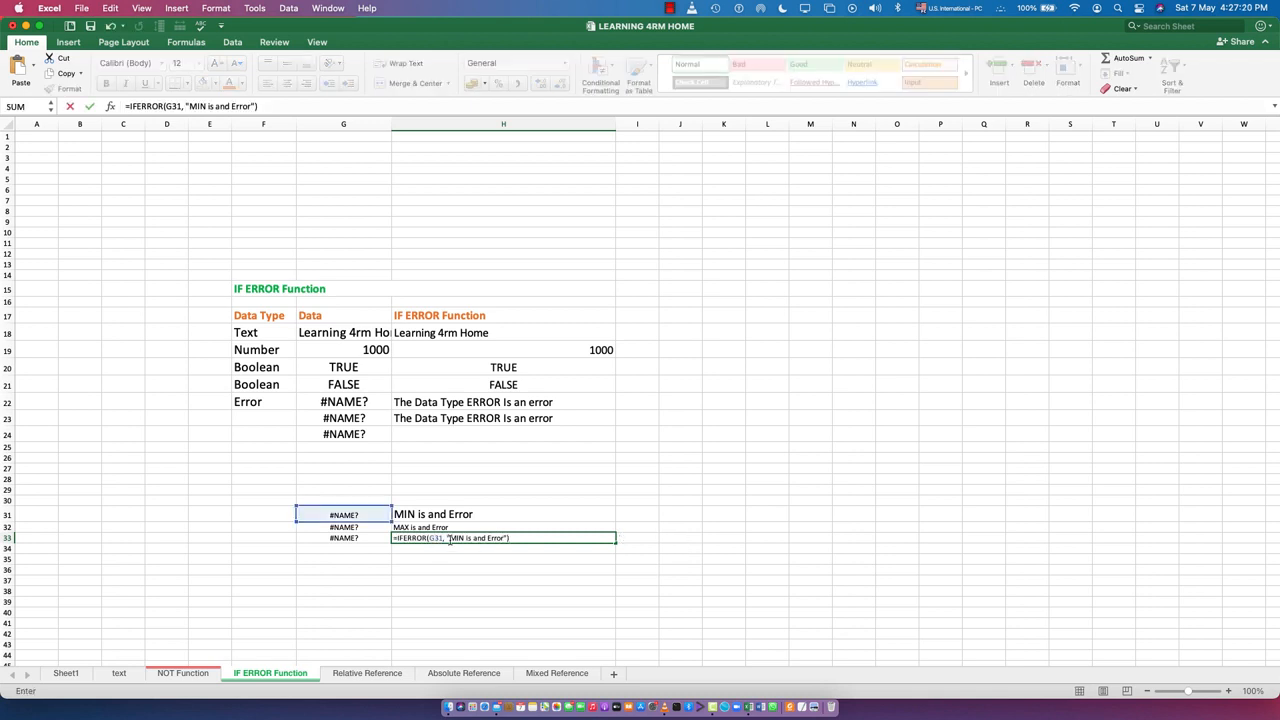
left_click(453, 538)
double_click(454, 538)
type("AVG")
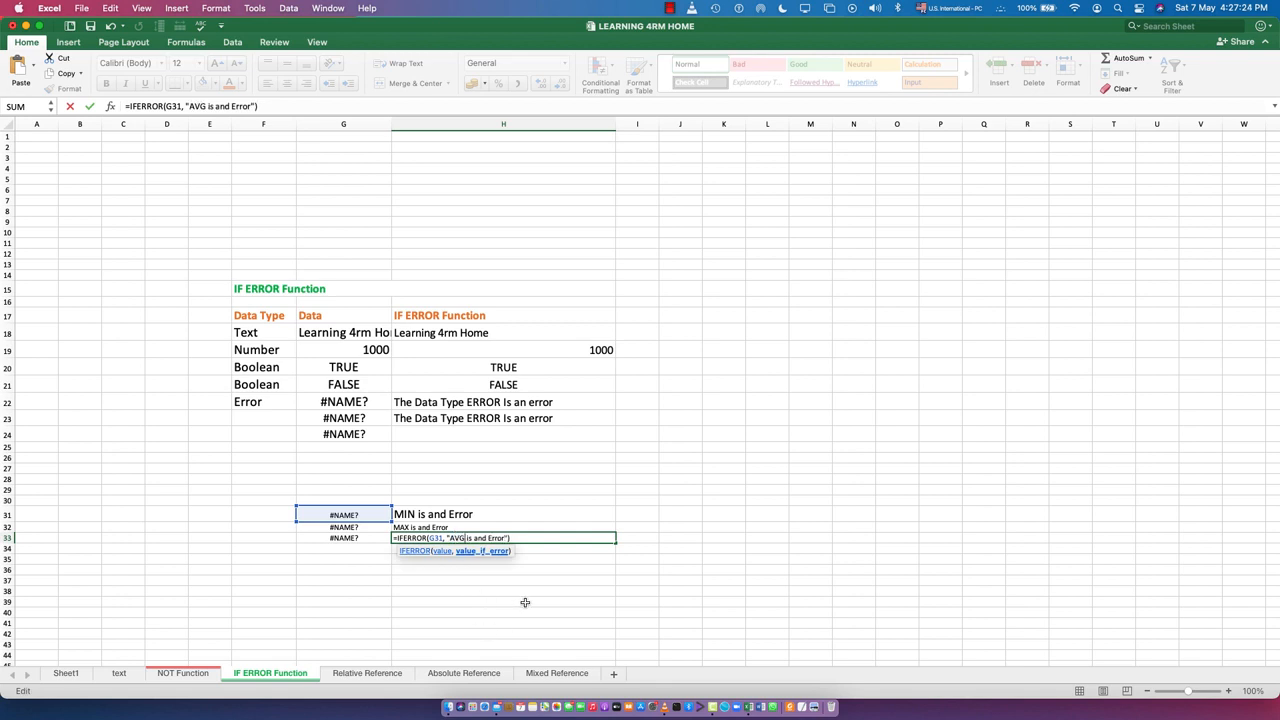
key("Return")
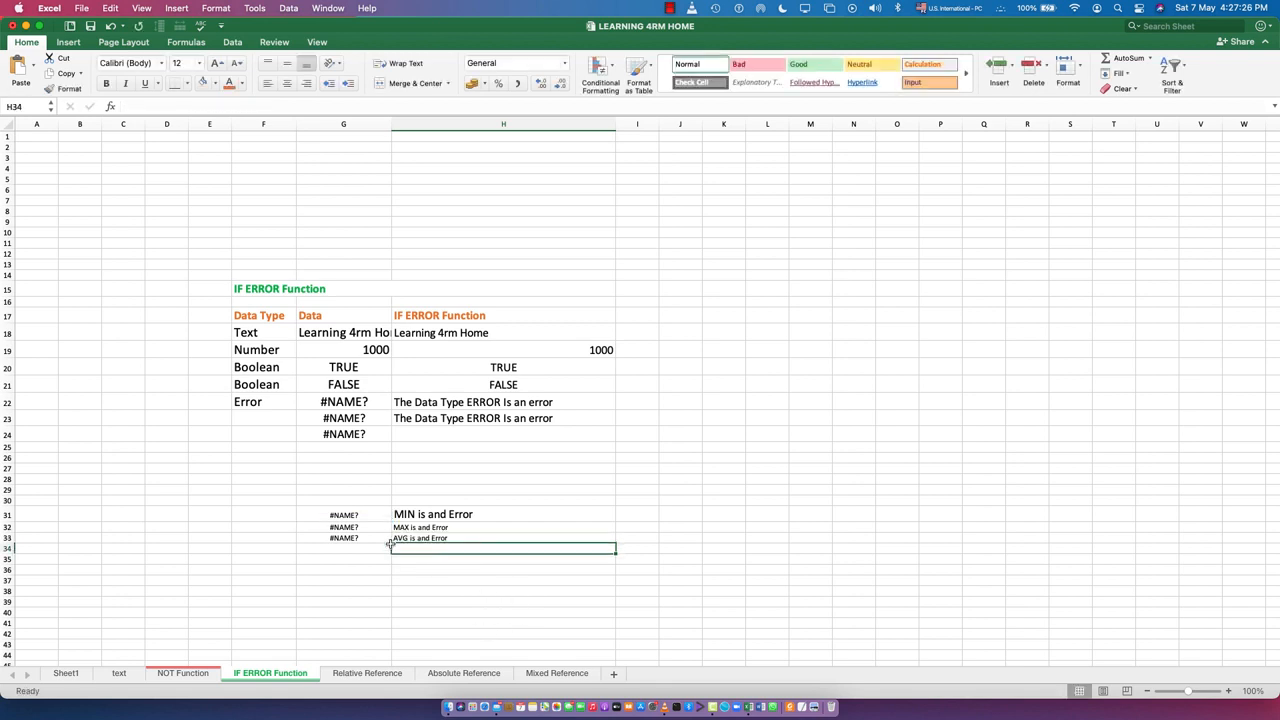
Replace the value argument in H33's IFERROR formula with cell G33
left_click(427, 539)
double_click(432, 538)
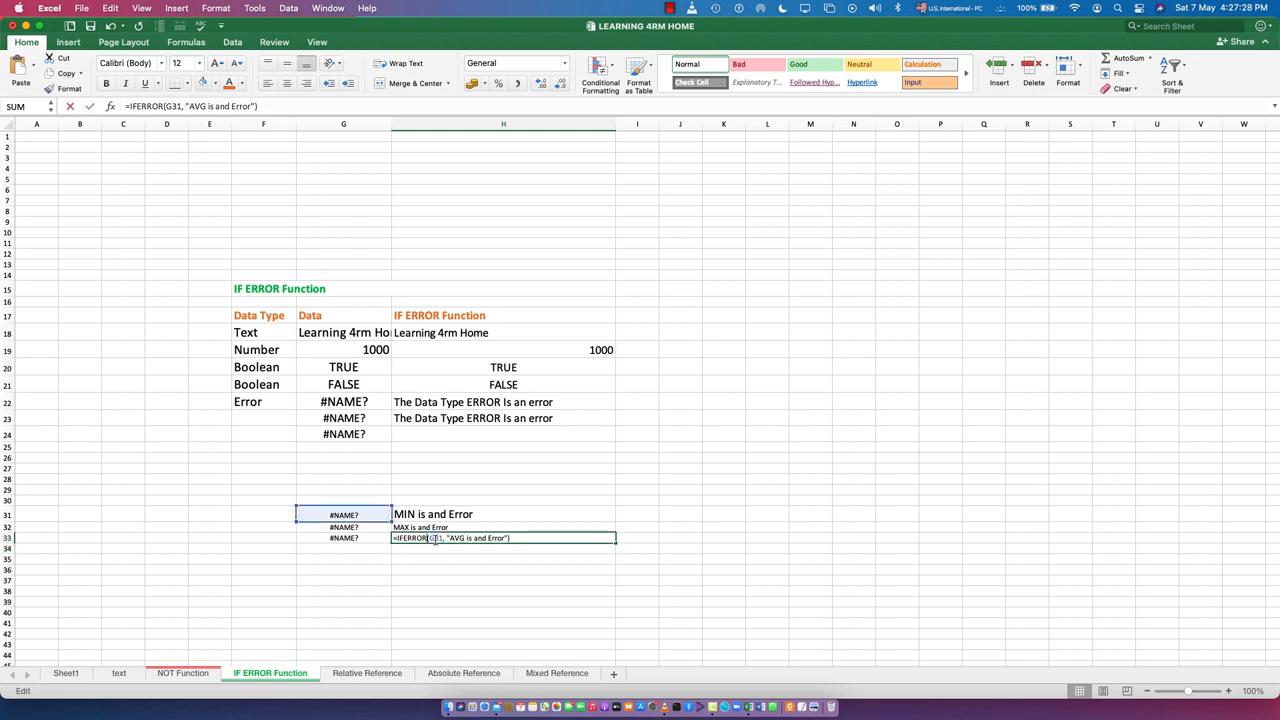
left_click(343, 538)
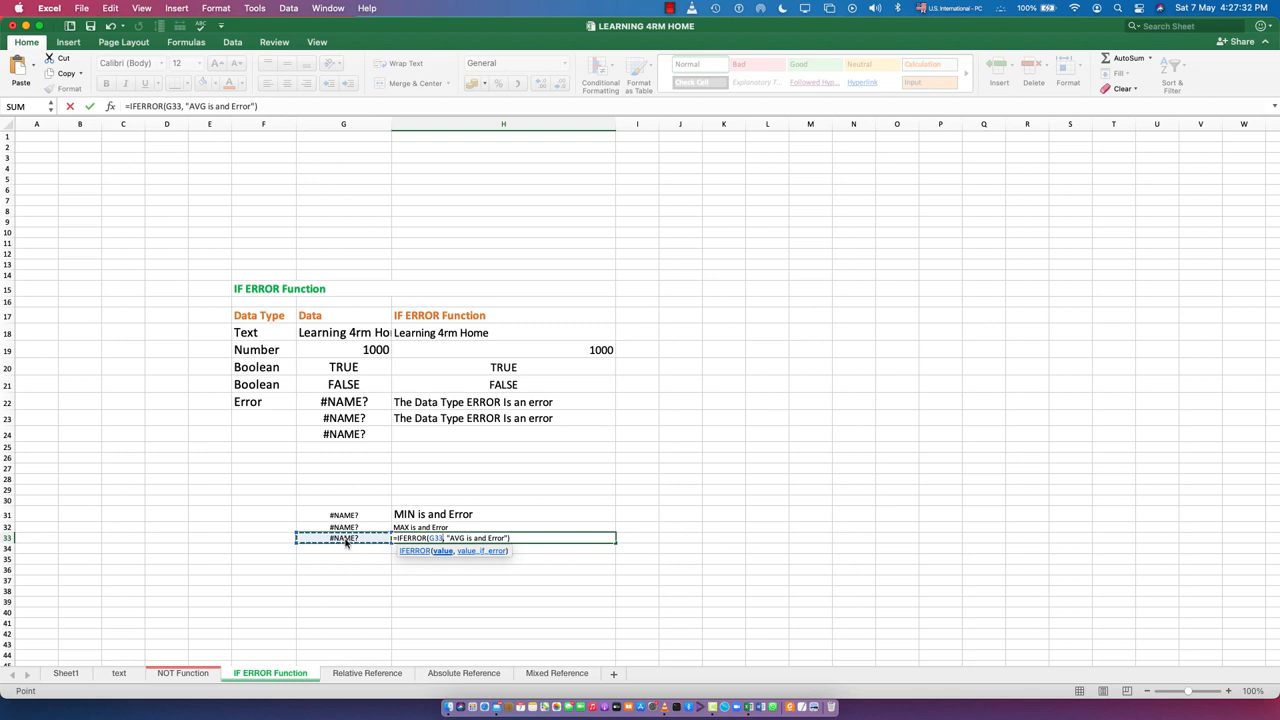
key("Return")
Replace the value argument in H32's IFERROR formula with cell G32
double_click(396, 527)
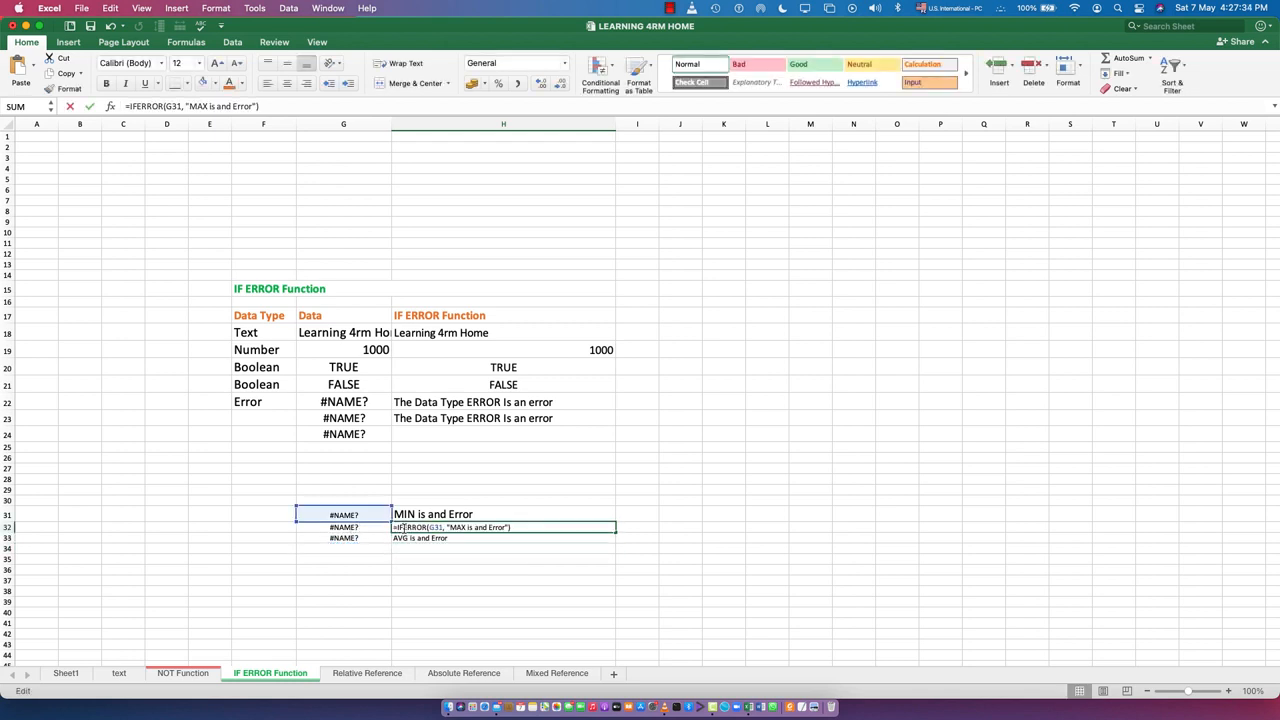
double_click(437, 527)
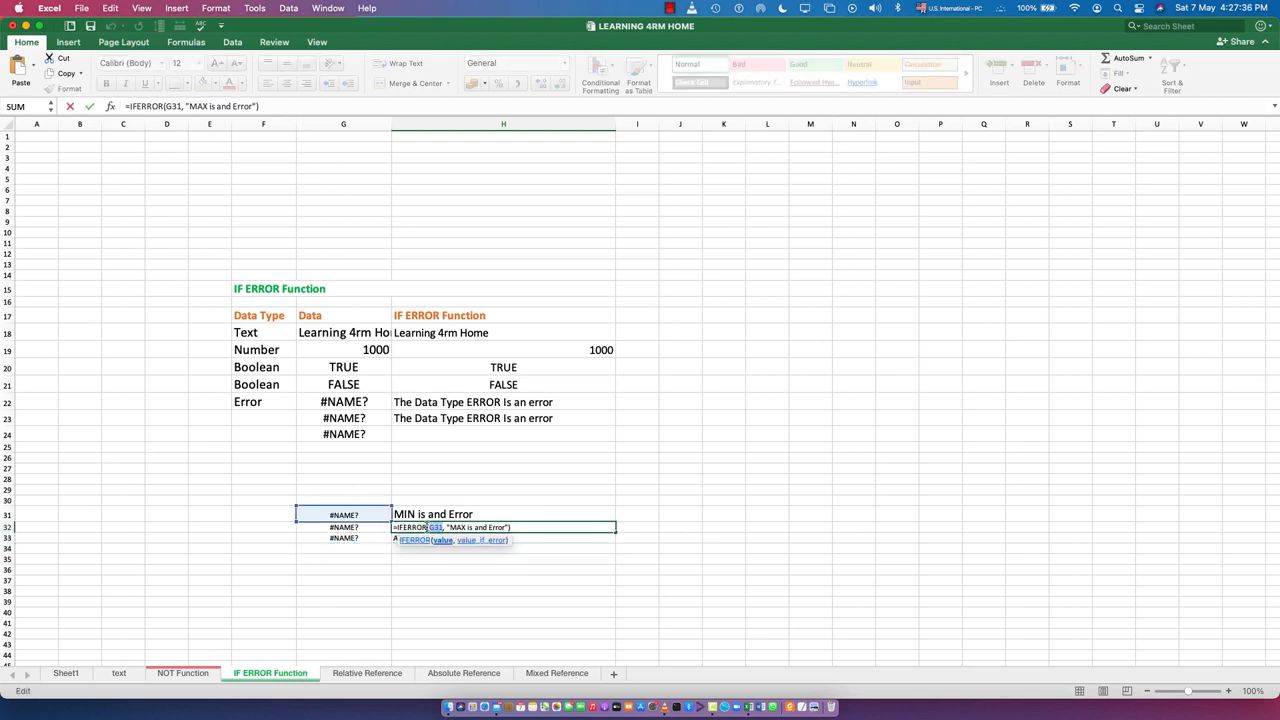
left_click(355, 529)
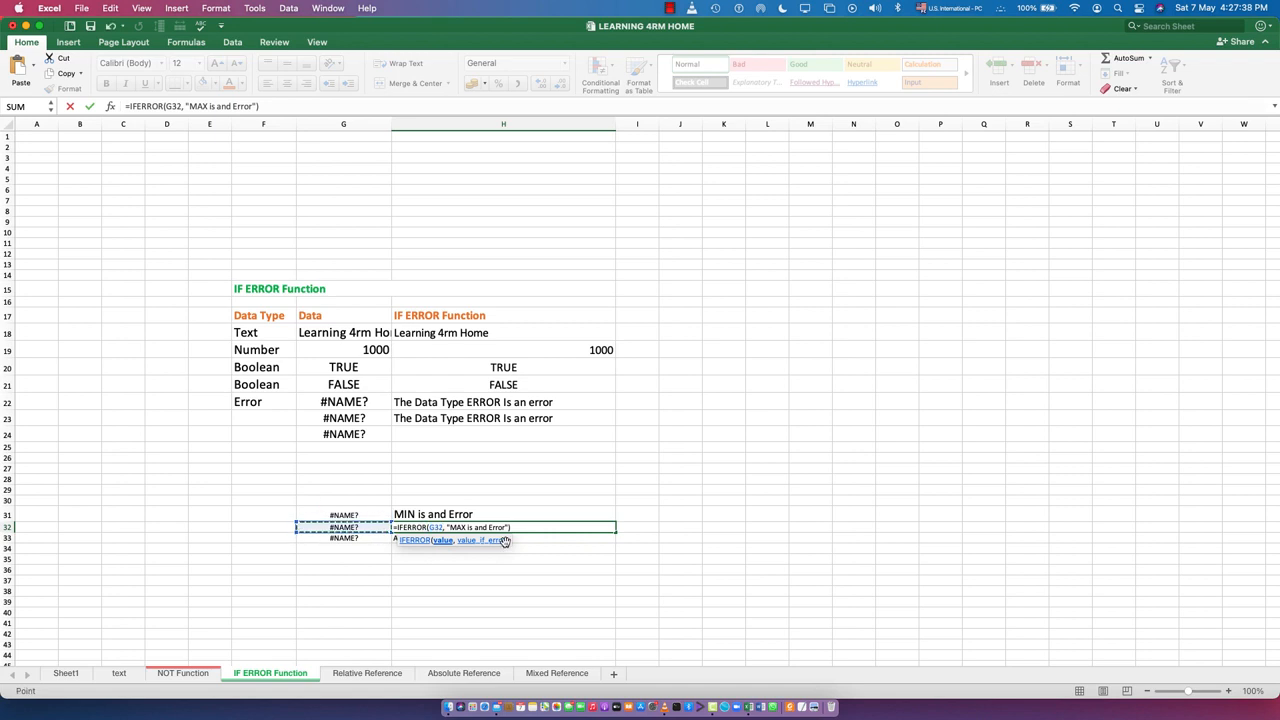
key("Return")
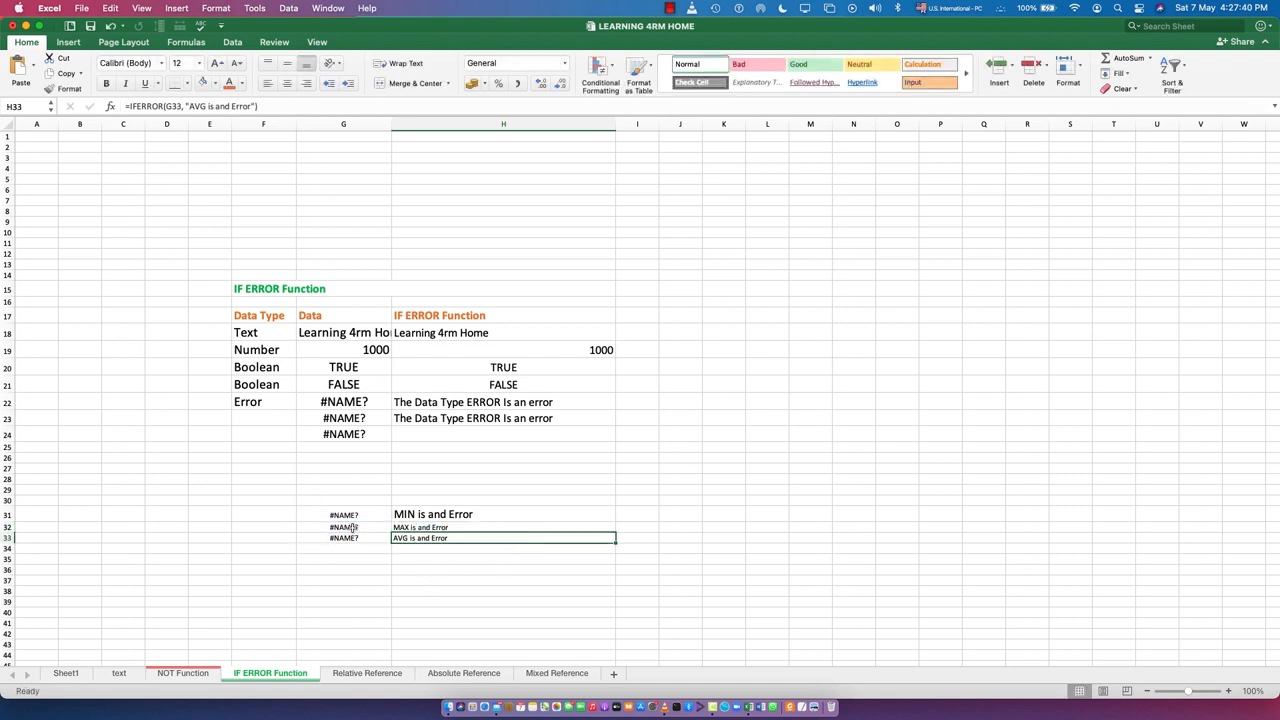
Enlarge the font of cells G31 through H33
left_click_drag(342, 516, 432, 547)
left_click(455, 610)
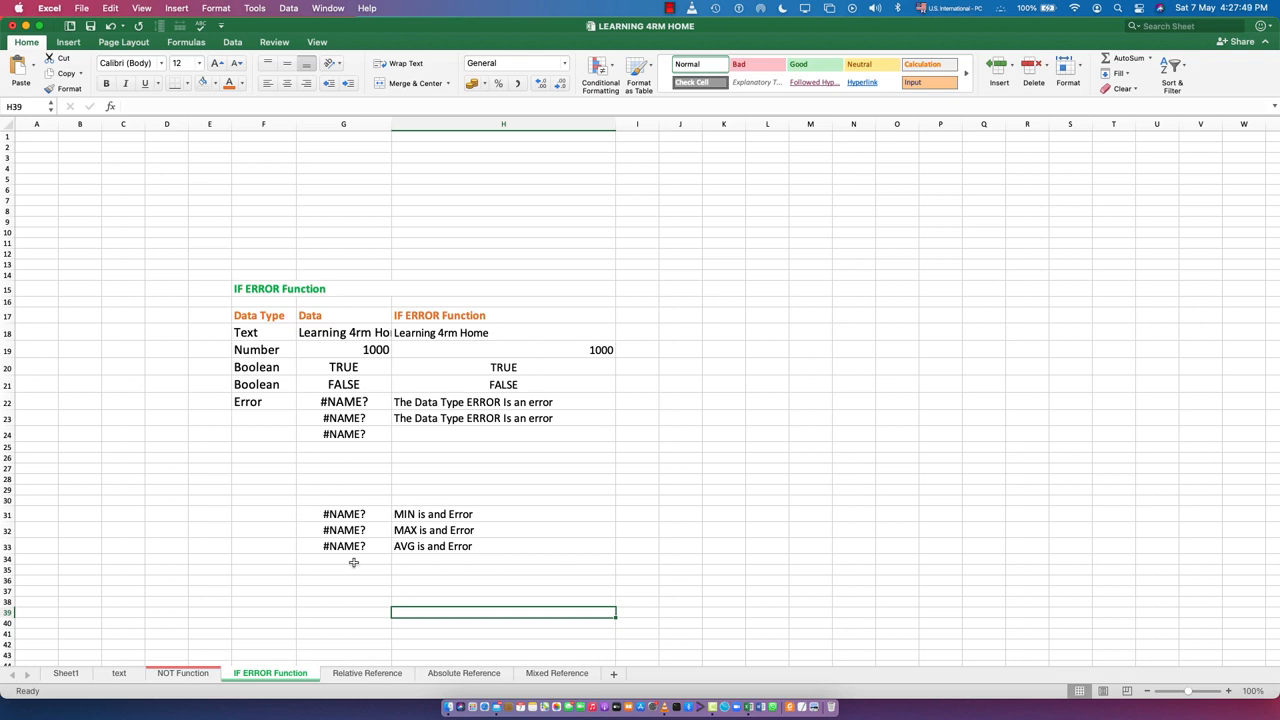
Examine the formulas behind the error values in cells G31, G32 and G33 without changing them
double_click(338, 512)
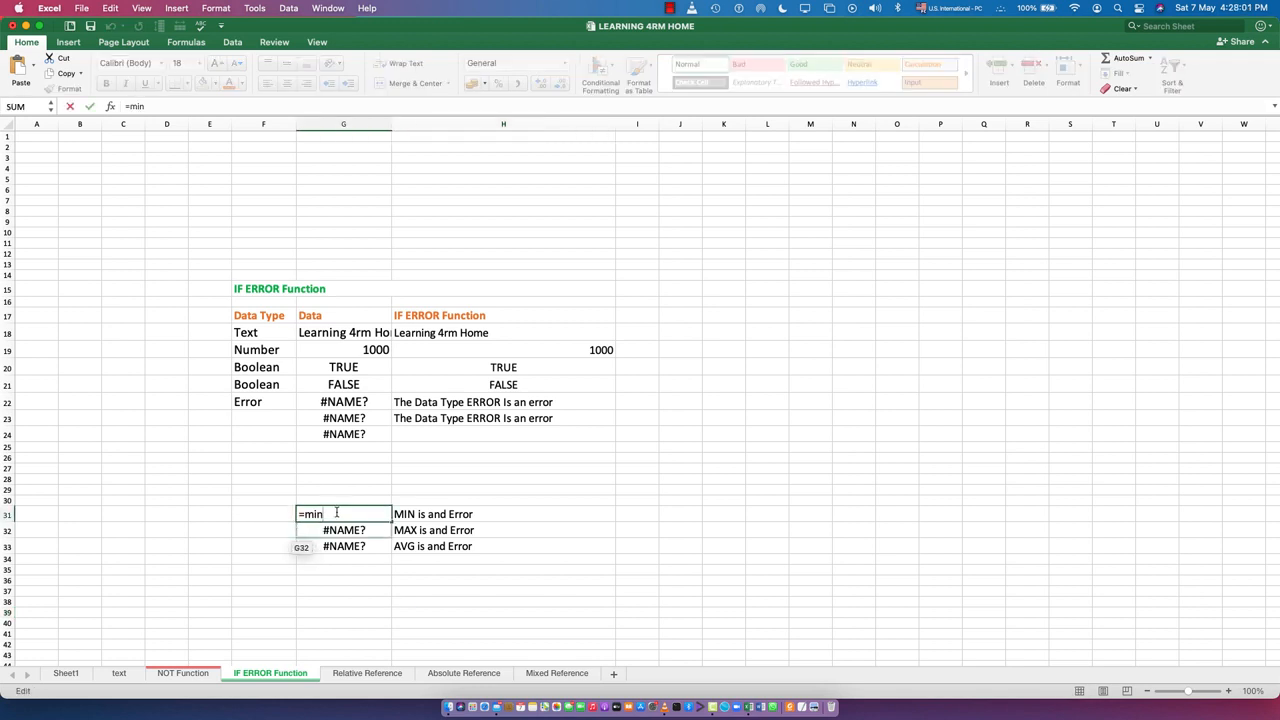
key("Return")
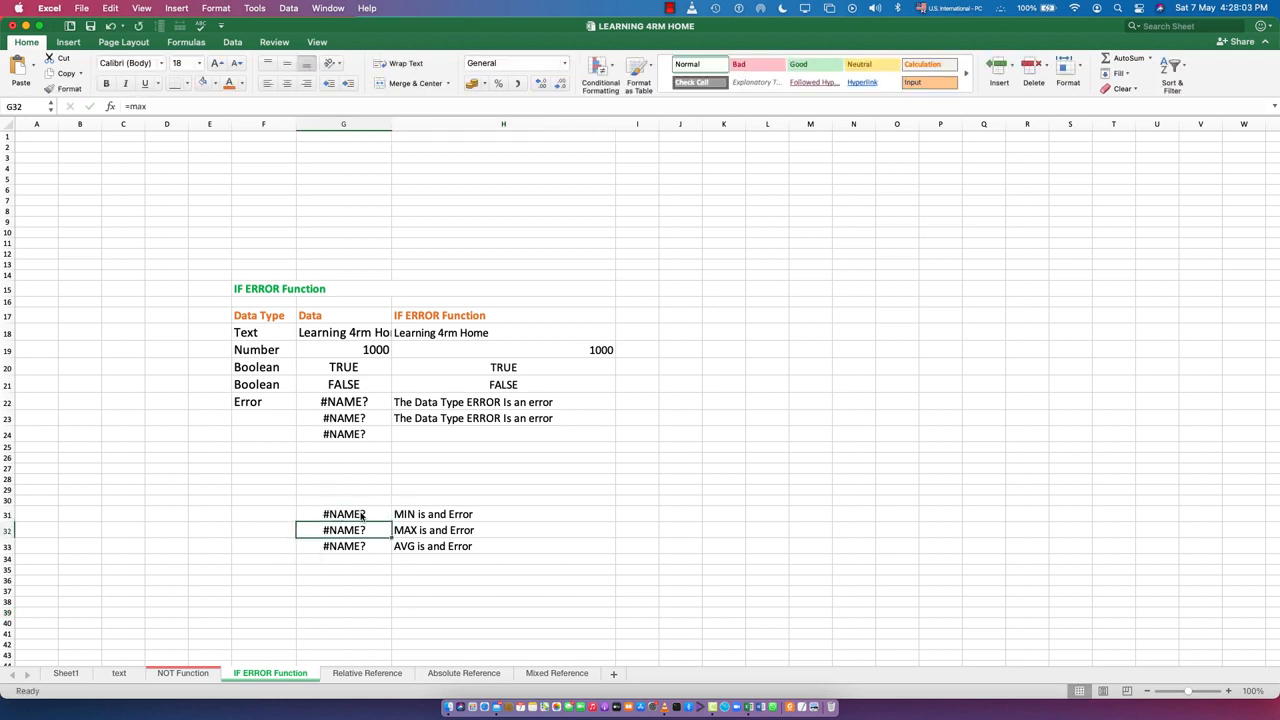
double_click(343, 533)
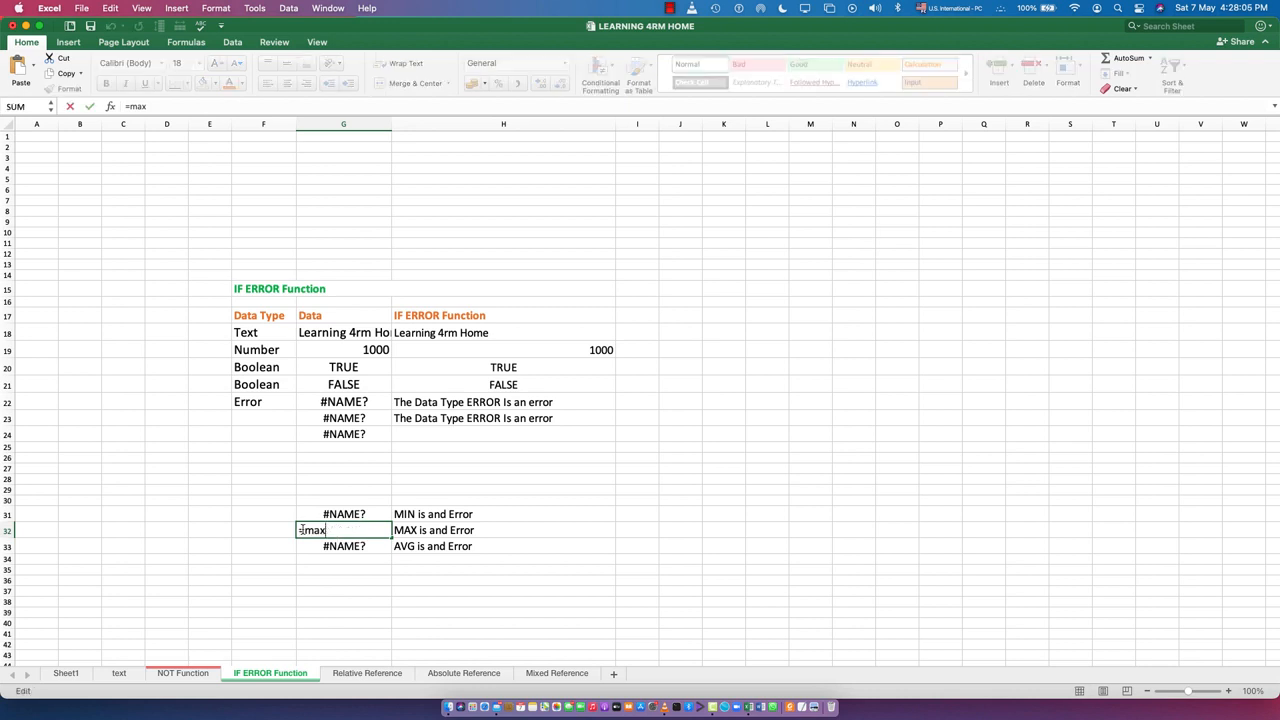
key("Return")
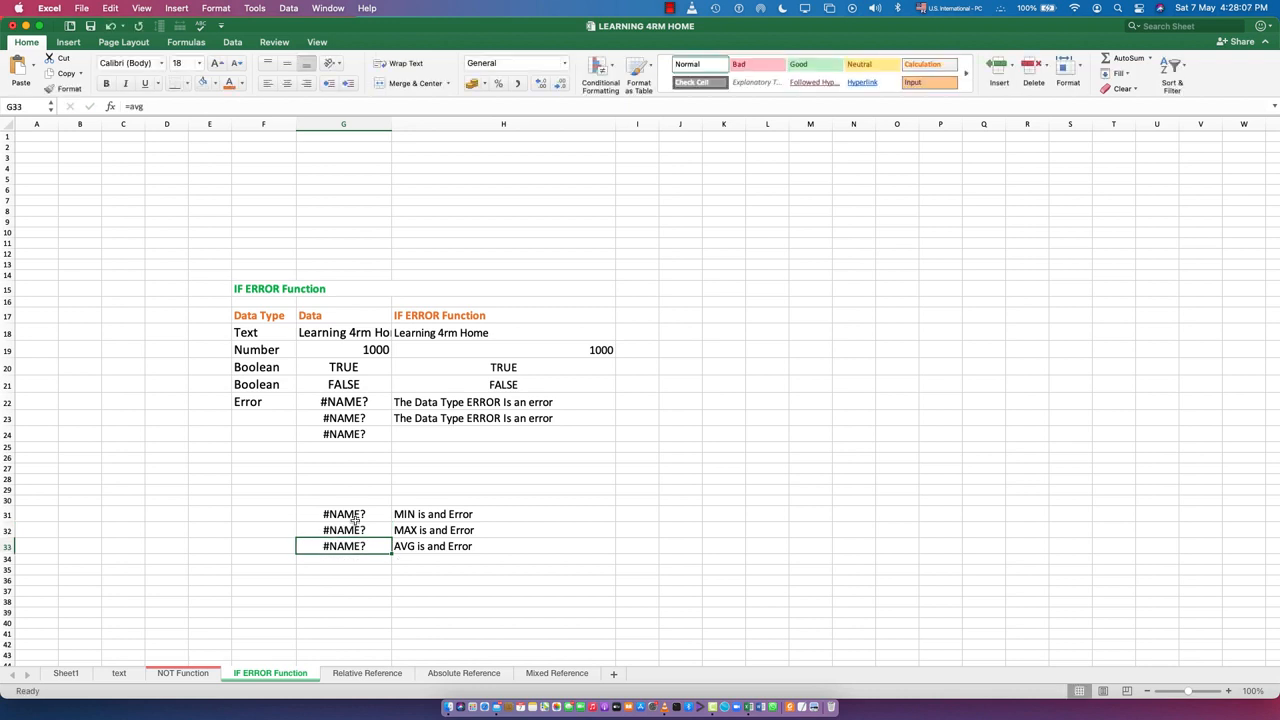
double_click(357, 545)
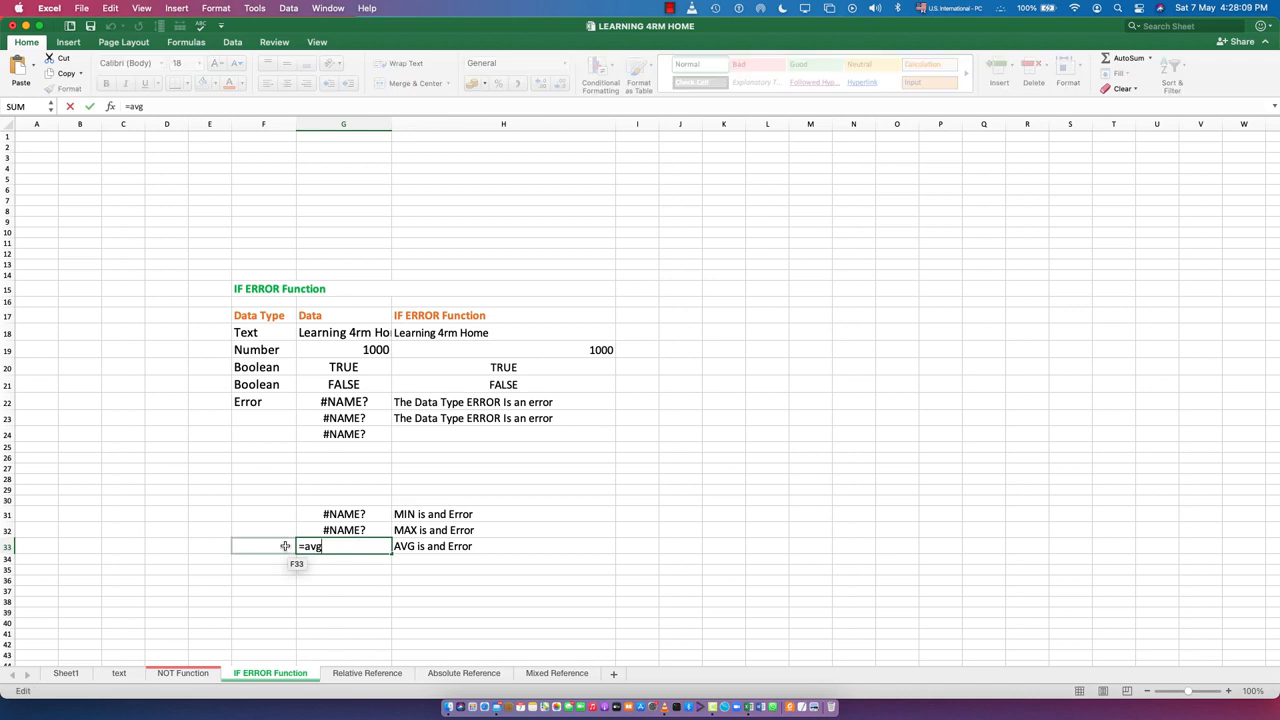
key("Return")
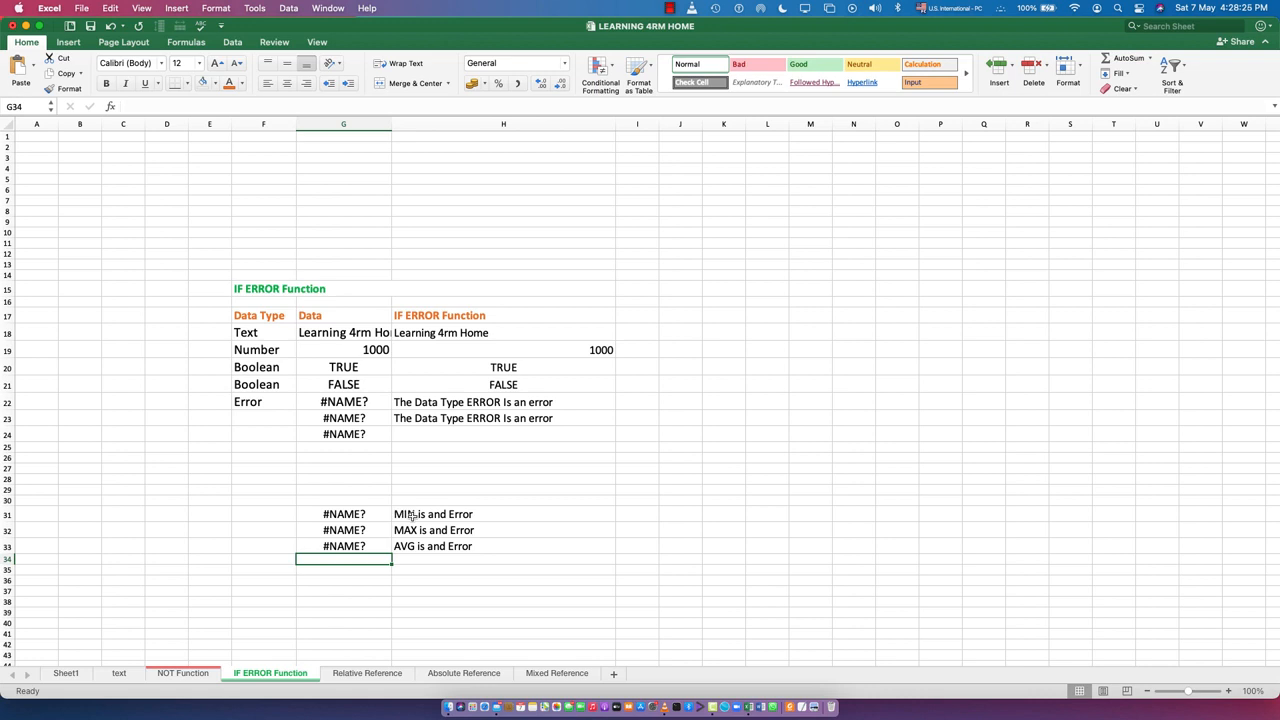
left_click(336, 516)
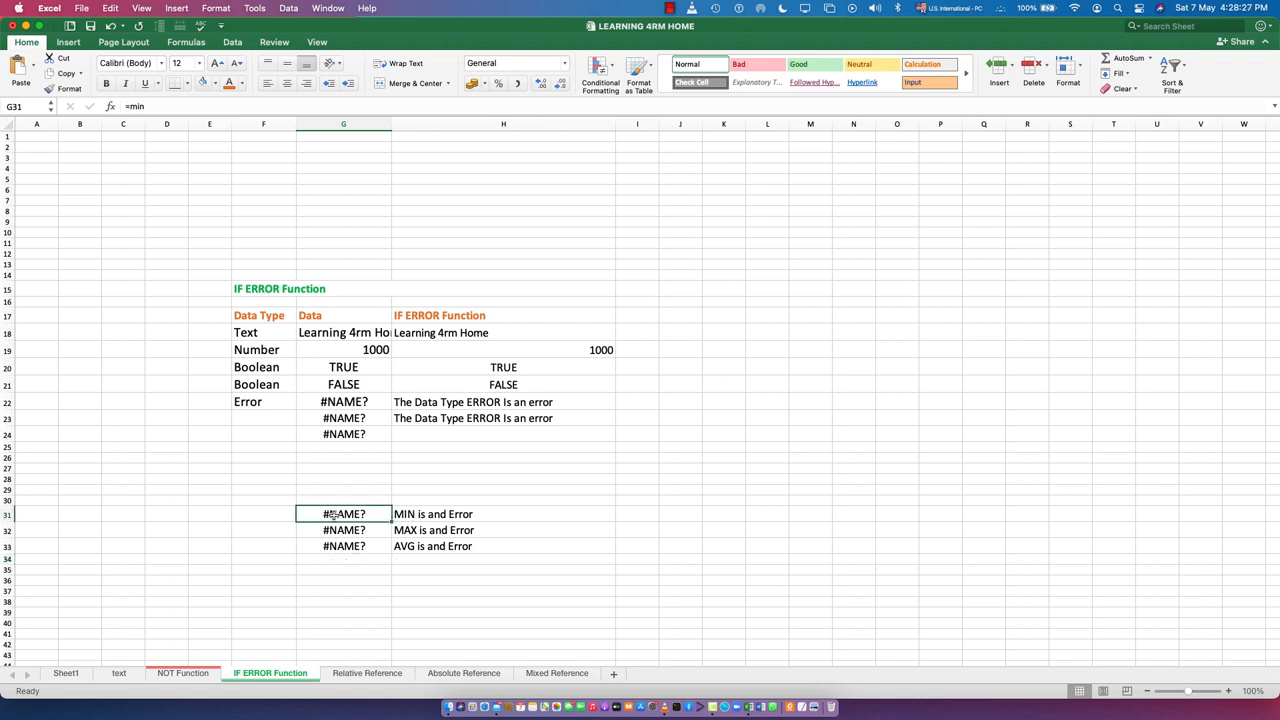